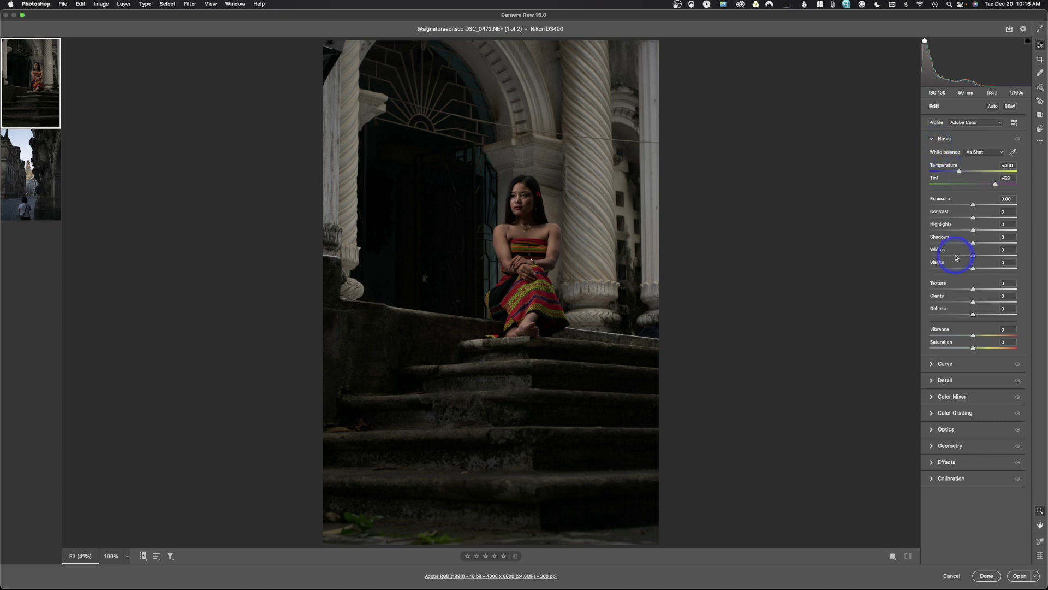
# Collapse the Basic adjustments and expand the Curve adjustments.
pyautogui.click(933, 140)
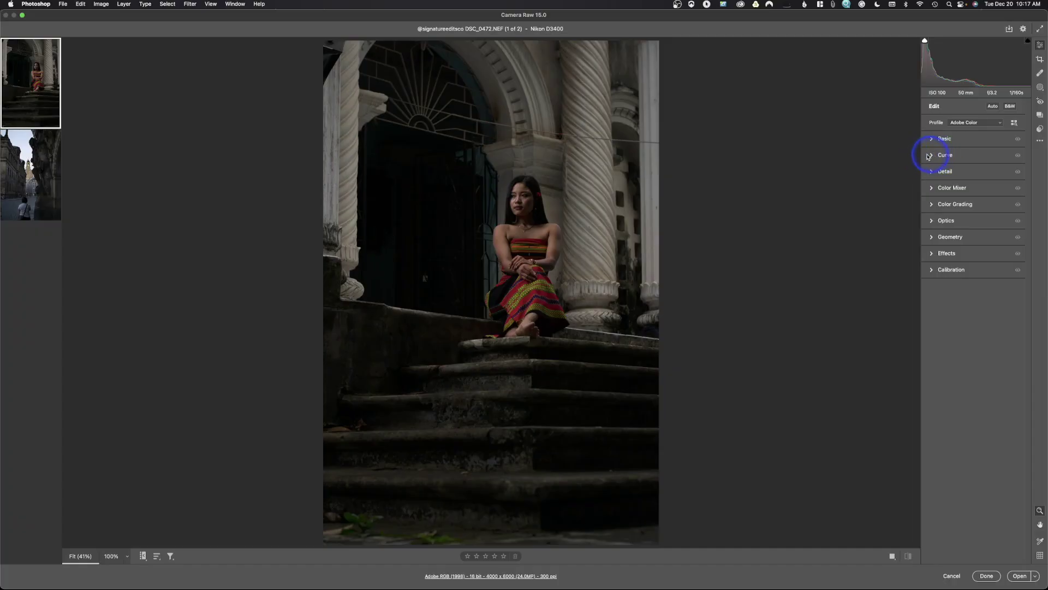
pyautogui.moveTo(931, 159)
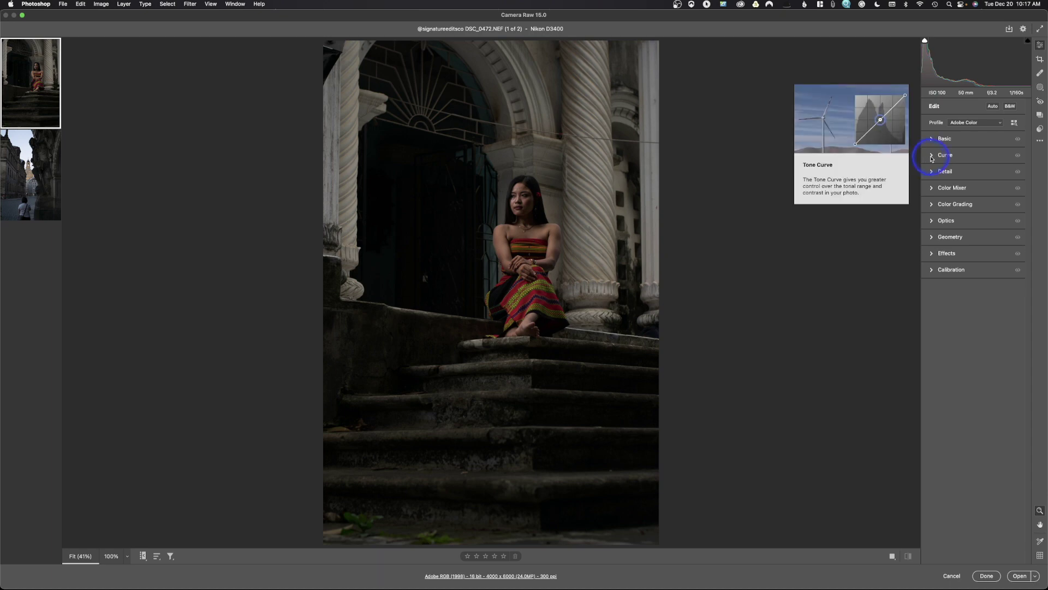
pyautogui.click(931, 157)
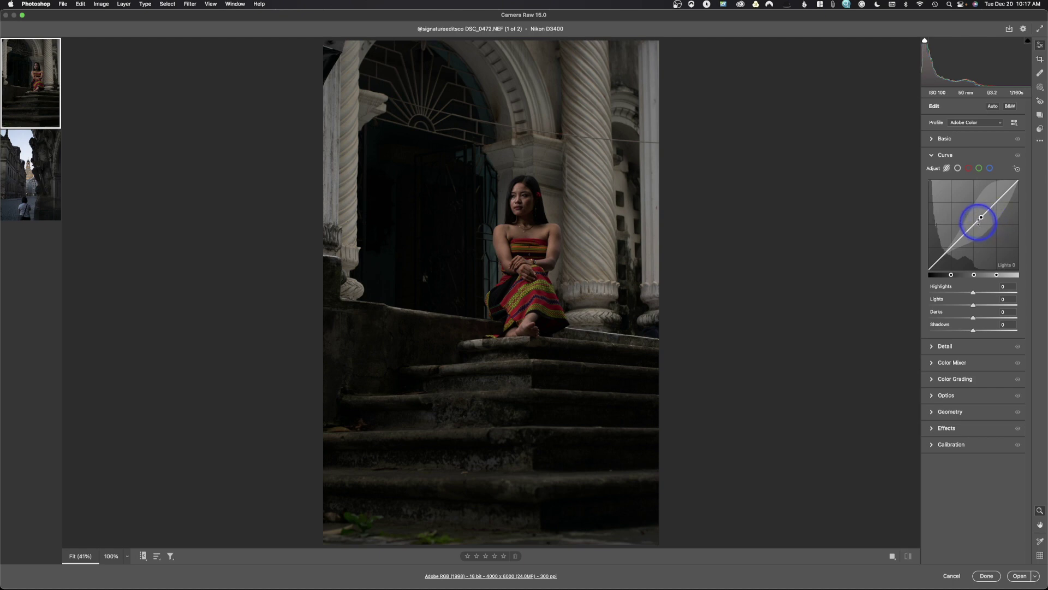
# Shape the parametric curve with Highlights +58, Darks +52, Shadows +28 and slightly raised Lights.
pyautogui.click(979, 218)
pyautogui.moveTo(979, 218)
pyautogui.mouseDown()
pyautogui.moveTo(959, 206)
pyautogui.moveTo(1013, 246)
pyautogui.moveTo(954, 199)
pyautogui.moveTo(1024, 248)
pyautogui.moveTo(989, 223)
pyautogui.mouseUp()
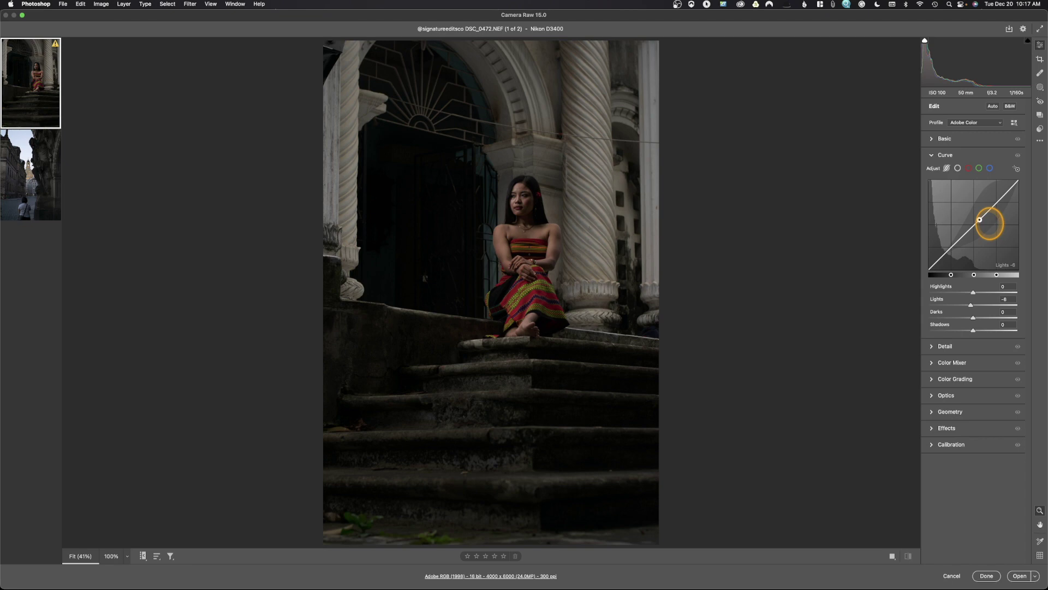
pyautogui.moveTo(989, 222); pyautogui.dragTo(983, 217)
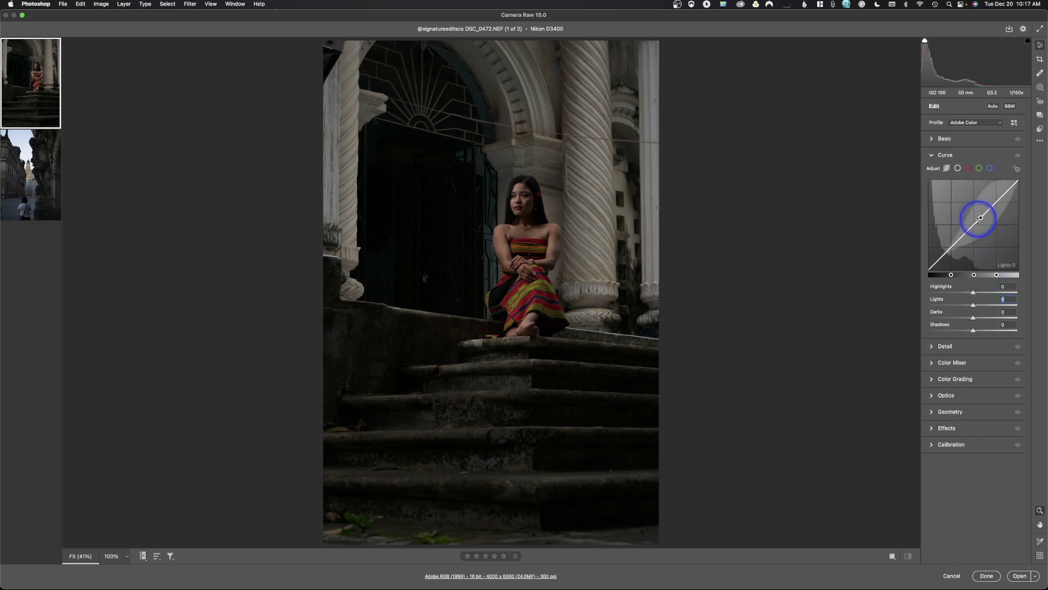
pyautogui.moveTo(974, 297); pyautogui.dragTo(999, 293)
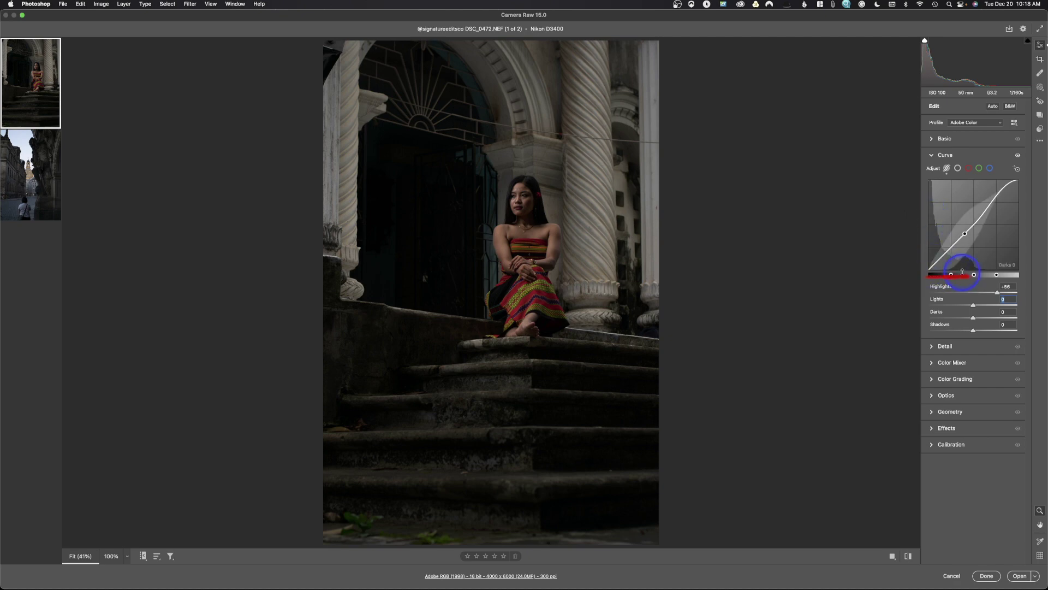
pyautogui.moveTo(966, 227); pyautogui.dragTo(1003, 245)
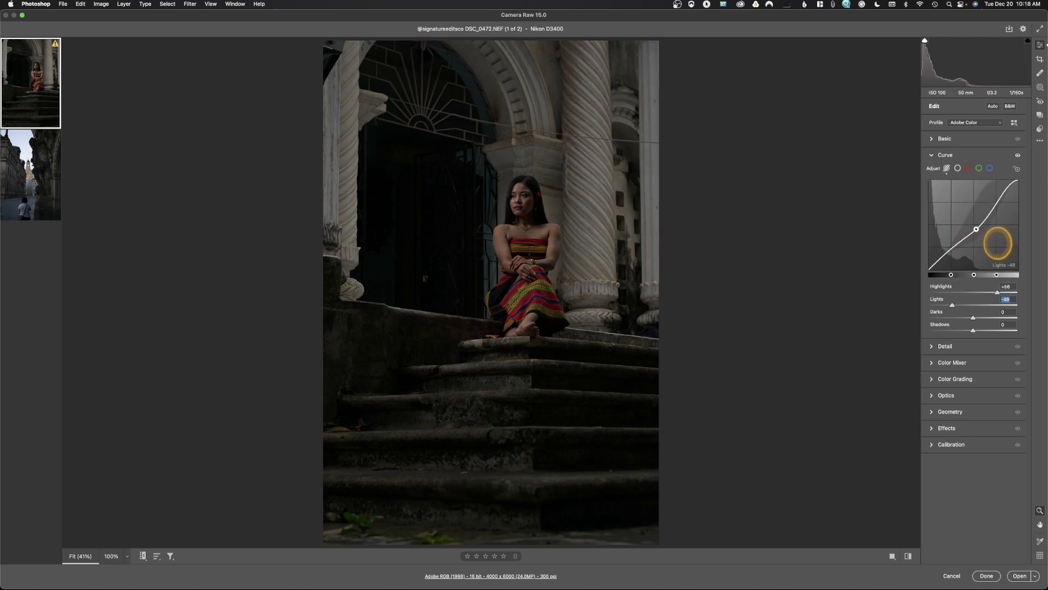
pyautogui.moveTo(950, 306); pyautogui.dragTo(985, 331)
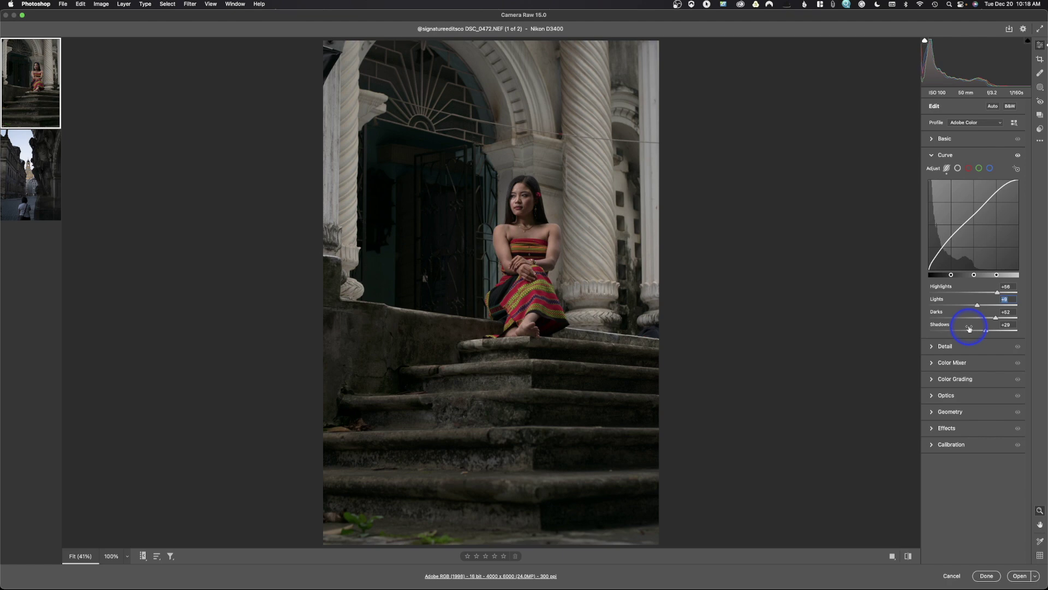
# Look at the point curve view and compare the photo with the curve adjustments off and on.
pyautogui.click(958, 169)
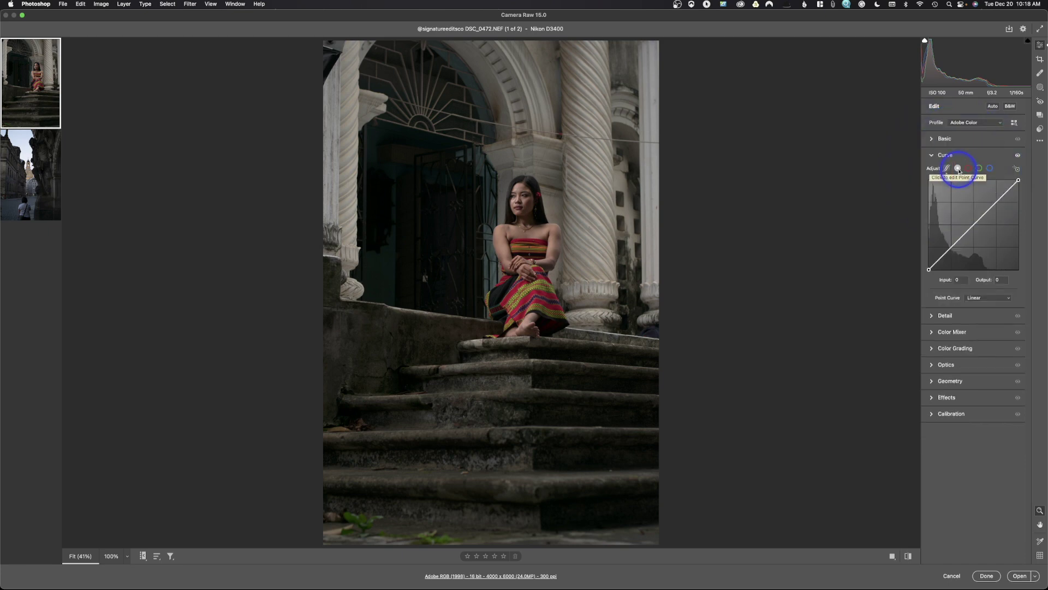
pyautogui.click(946, 168)
pyautogui.click(1018, 157)
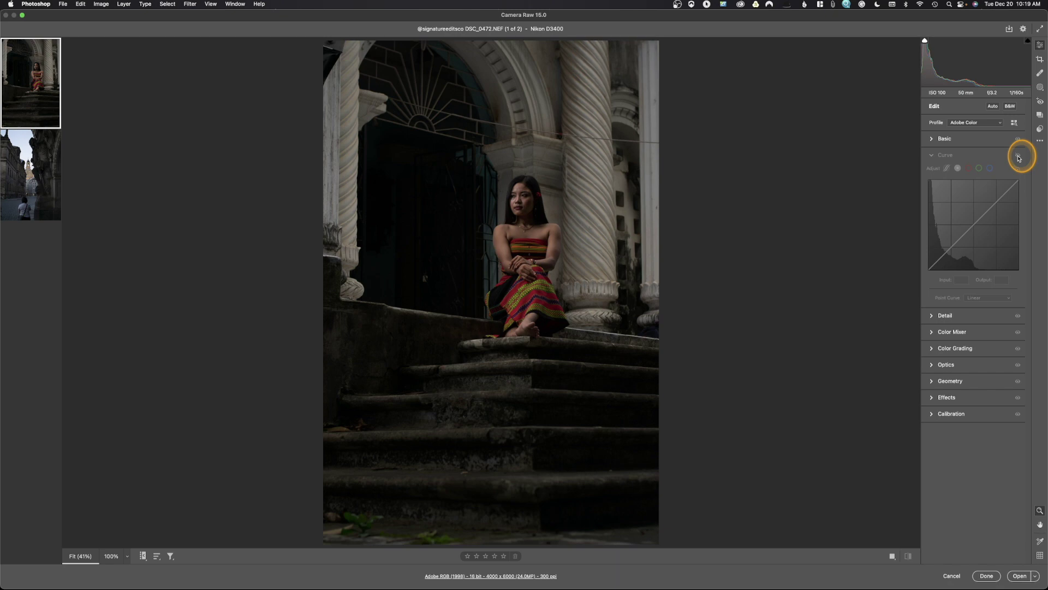
pyautogui.click(1018, 158)
pyautogui.click(948, 168)
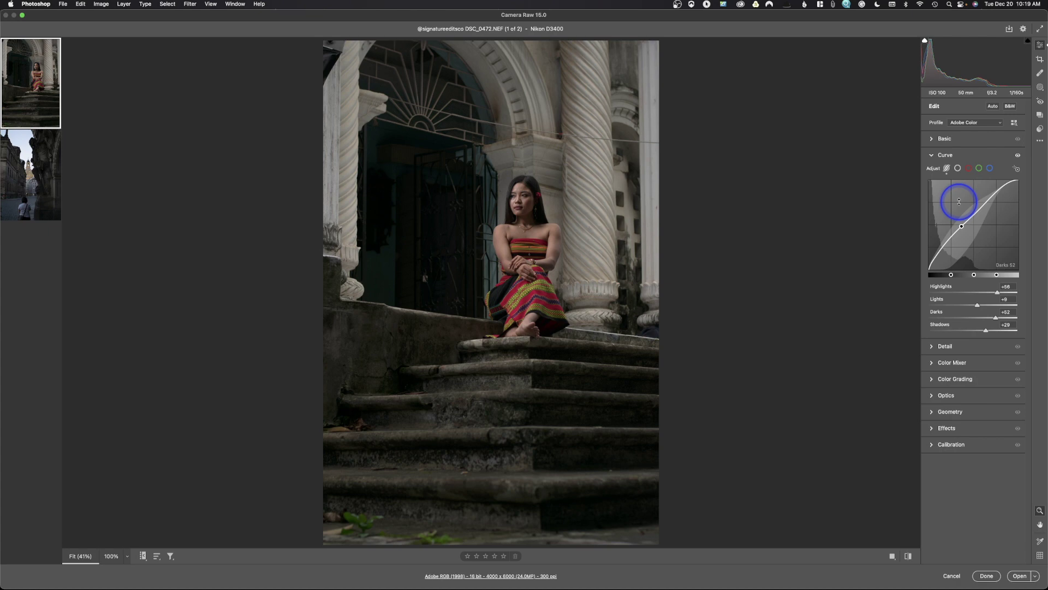
# Reset all curve adjustments and switch to editing the point curve.
pyautogui.press('alt')
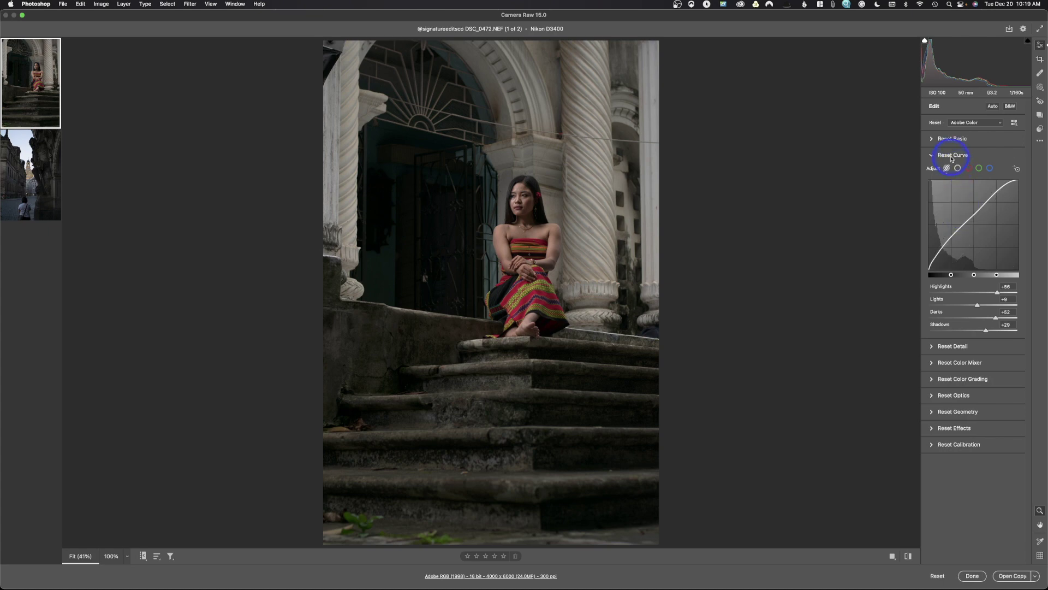
pyautogui.keyDown('alt'); pyautogui.click(951, 158); pyautogui.keyUp('alt')
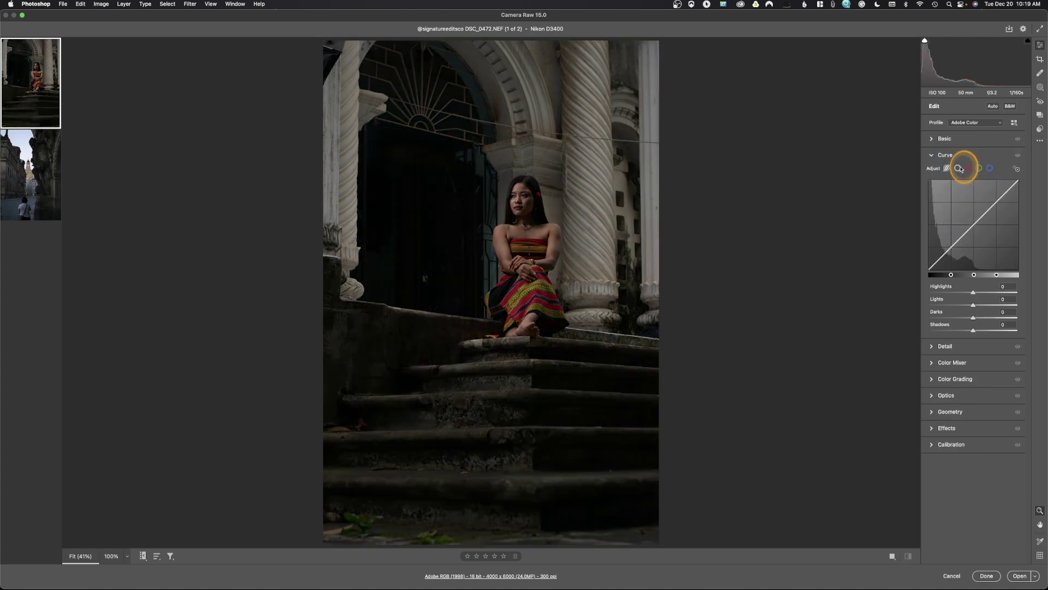
pyautogui.click(959, 168)
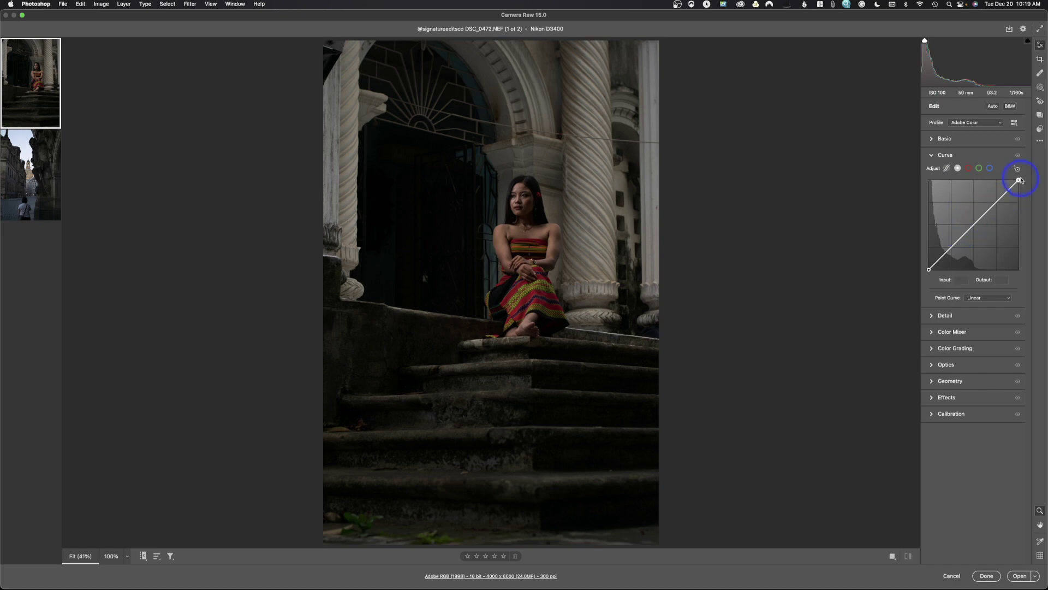
# Try lowering the point curve's white point to output 247 and bending its midtones.
pyautogui.moveTo(1018, 180)
pyautogui.mouseDown()
pyautogui.moveTo(1000, 179)
pyautogui.moveTo(1017, 181)
pyautogui.moveTo(1018, 202)
pyautogui.moveTo(1019, 182)
pyautogui.mouseUp()
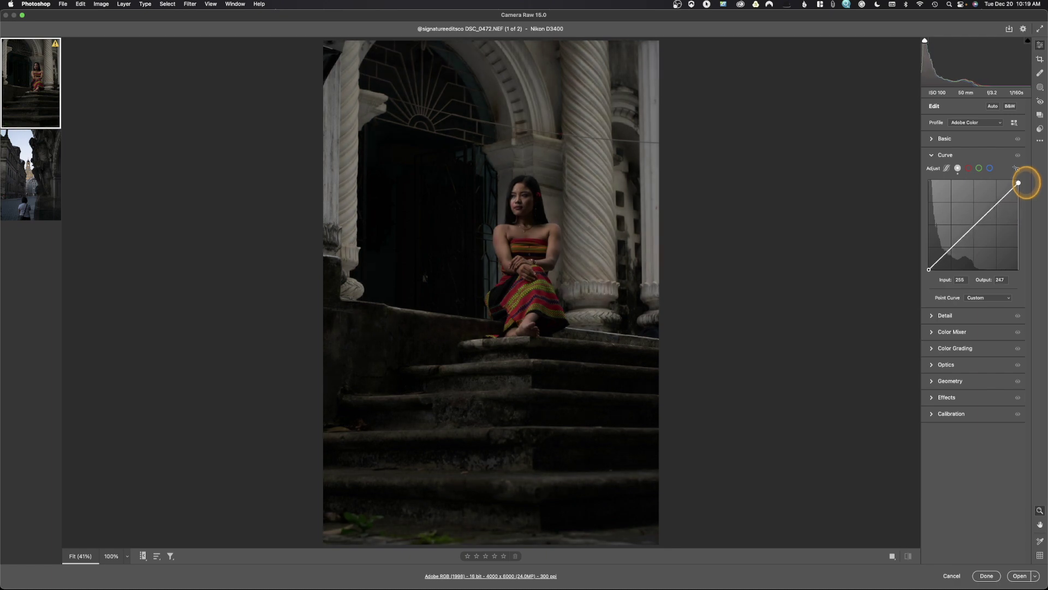
pyautogui.moveTo(970, 229)
pyautogui.mouseDown()
pyautogui.moveTo(970, 218)
pyautogui.moveTo(983, 227)
pyautogui.moveTo(973, 224)
pyautogui.mouseUp()
pyautogui.moveTo(928, 269)
pyautogui.mouseDown()
pyautogui.moveTo(928, 251)
pyautogui.moveTo(922, 272)
pyautogui.moveTo(952, 275)
pyautogui.moveTo(929, 269)
pyautogui.mouseUp()
pyautogui.click(972, 226)
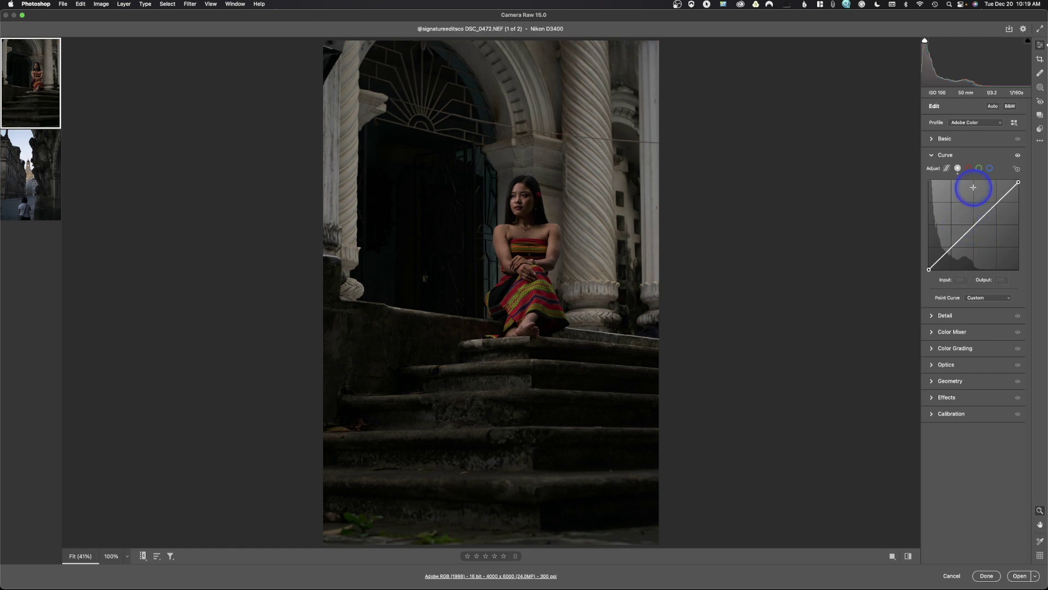
# Shape the point curve with white point input 240 to output 255, midtone input 108 to output 142, and black point input 0 to output 15.
pyautogui.moveTo(1018, 182); pyautogui.dragTo(1013, 180)
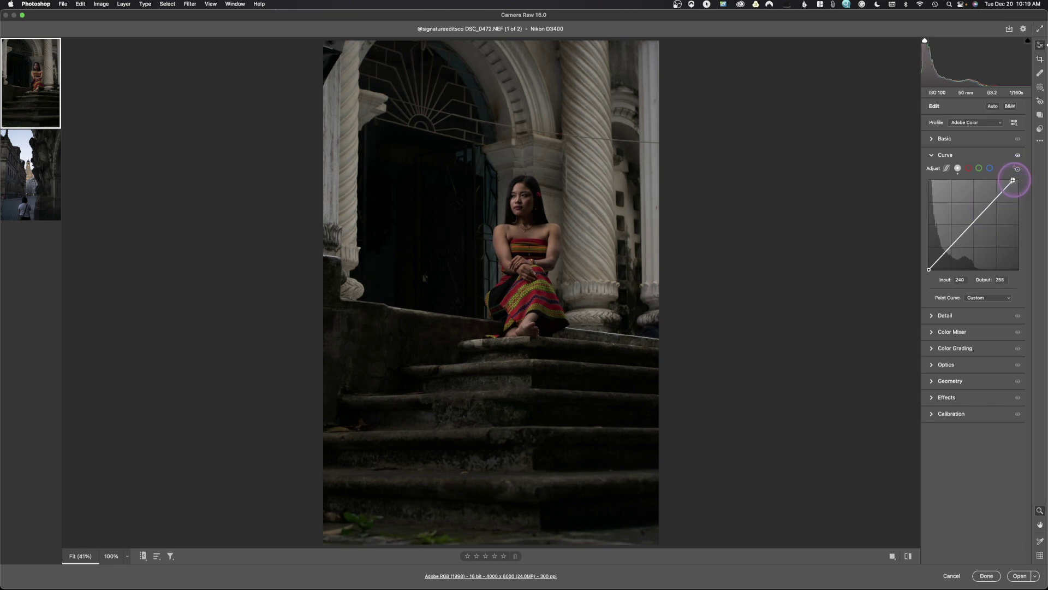
pyautogui.moveTo(967, 228); pyautogui.dragTo(967, 219)
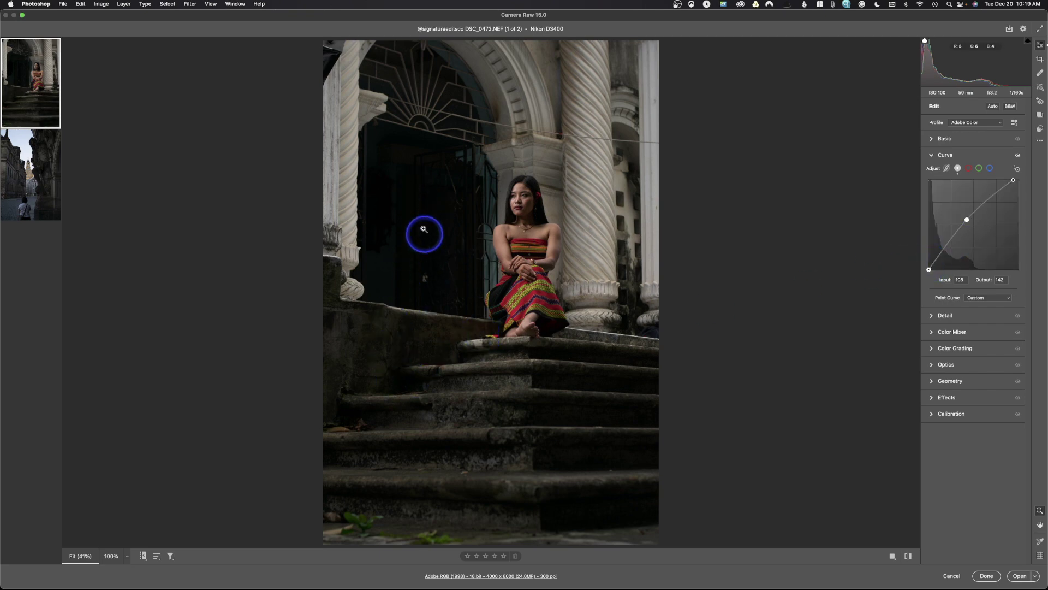
pyautogui.moveTo(929, 269); pyautogui.dragTo(929, 264)
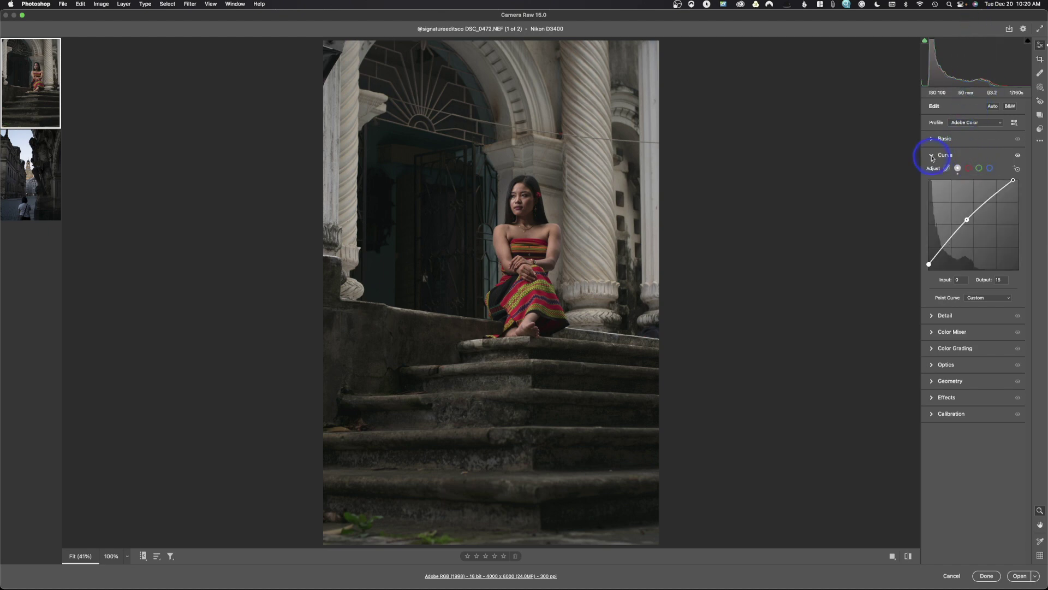
# View the red, green and blue channel curves, and return to the main point curve.
pyautogui.click(968, 170)
pyautogui.click(979, 169)
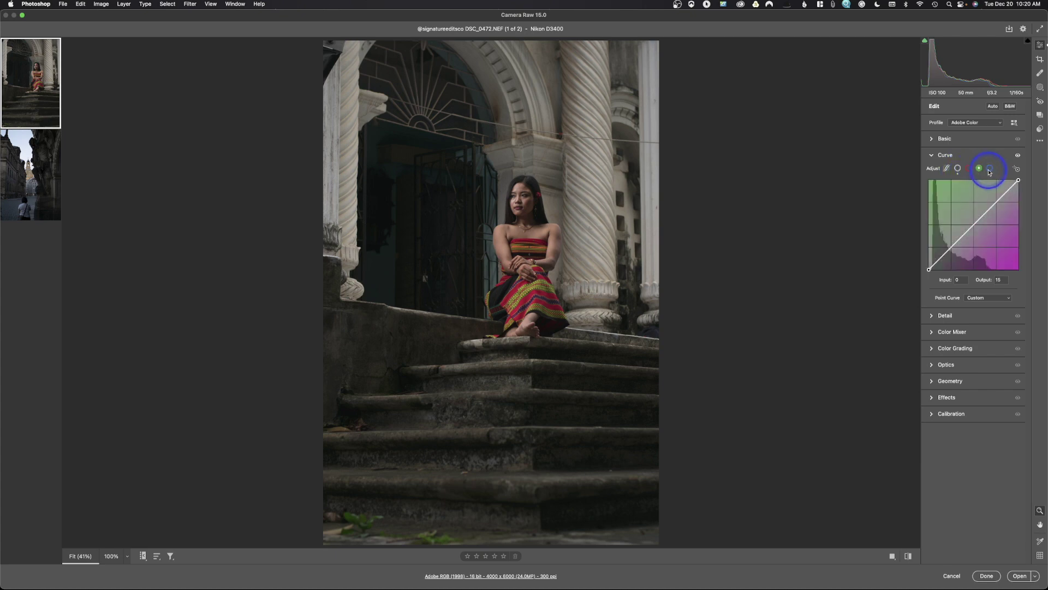
pyautogui.click(990, 169)
pyautogui.click(958, 168)
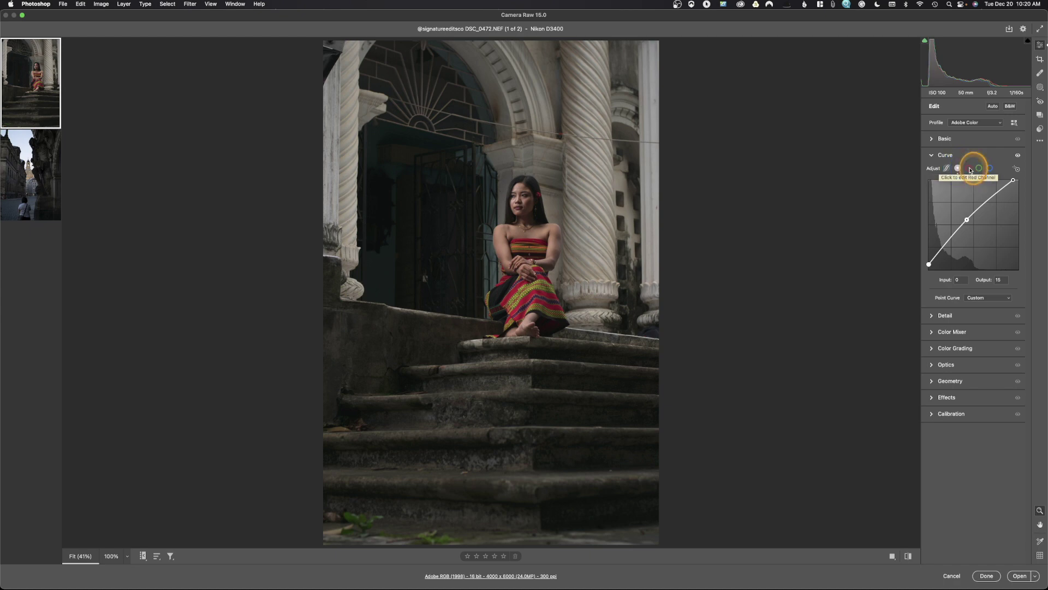
# Add a midtone point to the red channel curve at input 125, output 127.
pyautogui.click(970, 170)
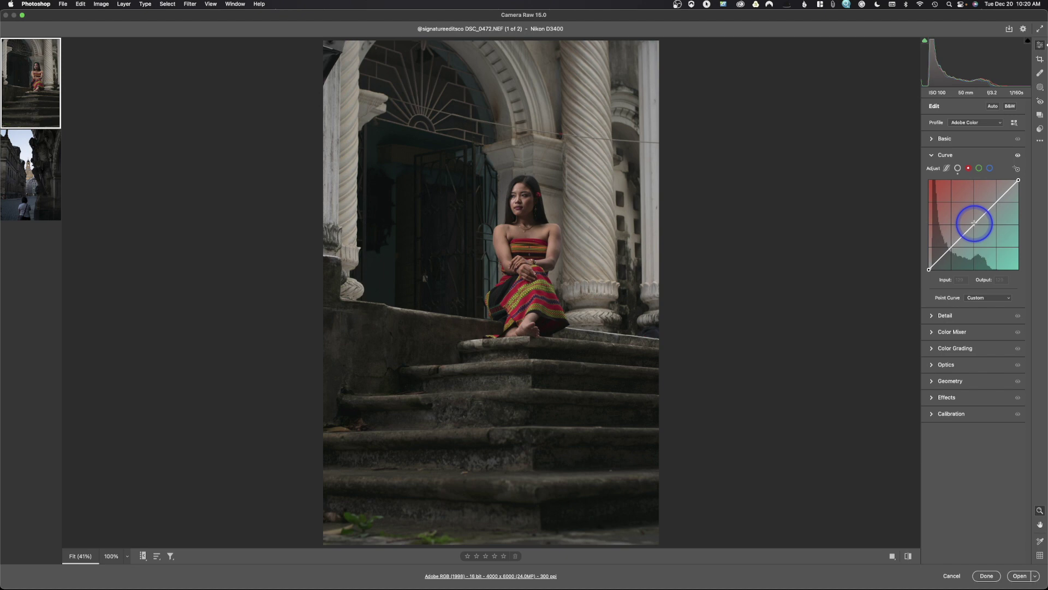
pyautogui.moveTo(974, 223); pyautogui.dragTo(912, 293)
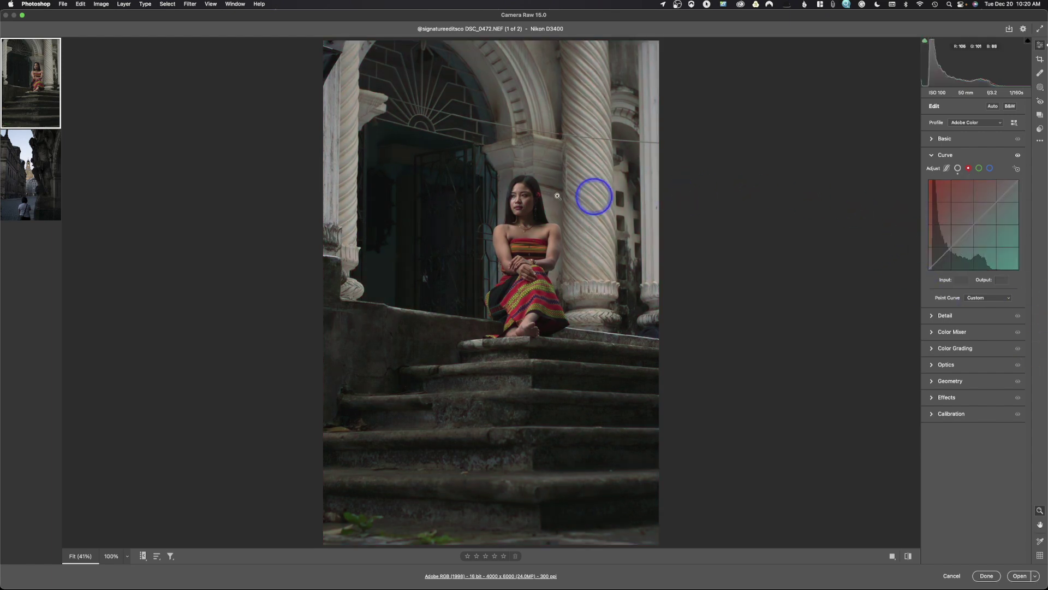
pyautogui.click(973, 223)
pyautogui.moveTo(974, 224); pyautogui.dragTo(973, 225)
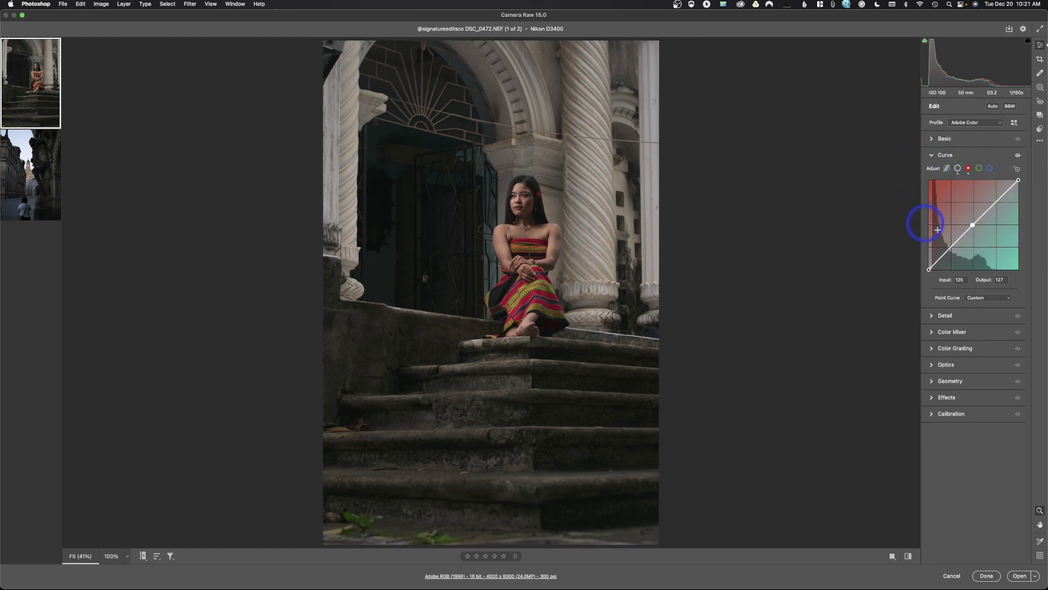
# Set the sharpening to 0 in the Detail adjustments and show its additional options.
pyautogui.click(932, 155)
pyautogui.click(937, 171)
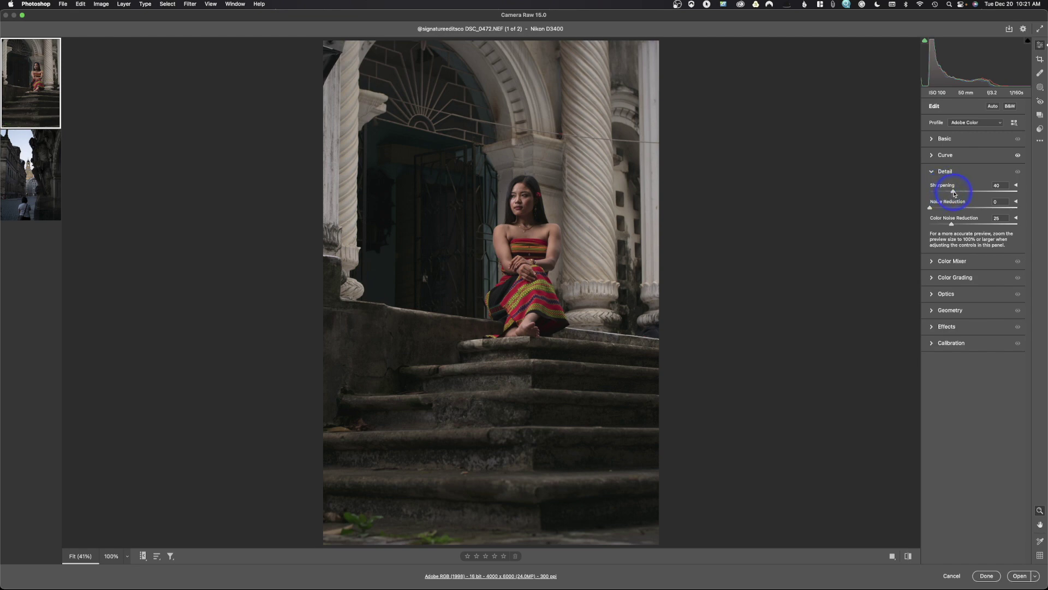
pyautogui.moveTo(953, 193); pyautogui.dragTo(930, 194)
pyautogui.click(1016, 186)
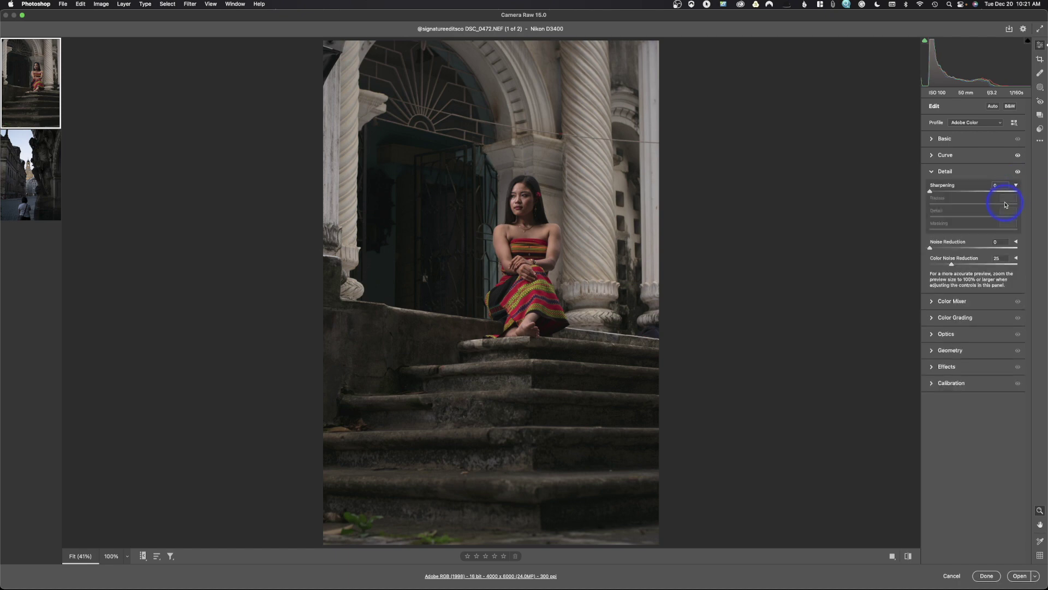
# Try a sharpening of 15, hide its additional options, and bring the sharpening back to 0.
pyautogui.click(939, 191)
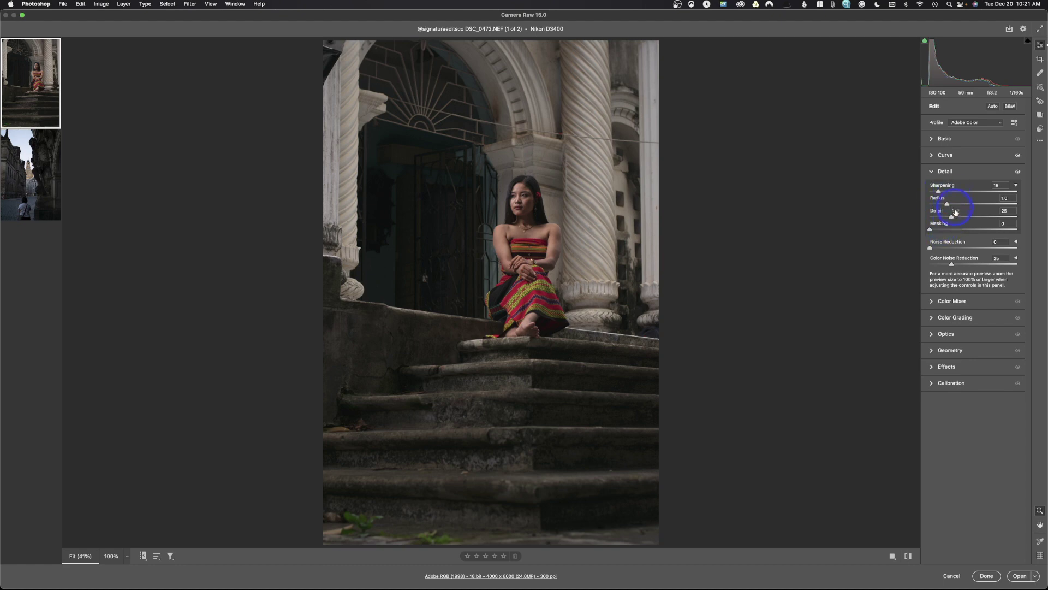
pyautogui.click(1016, 185)
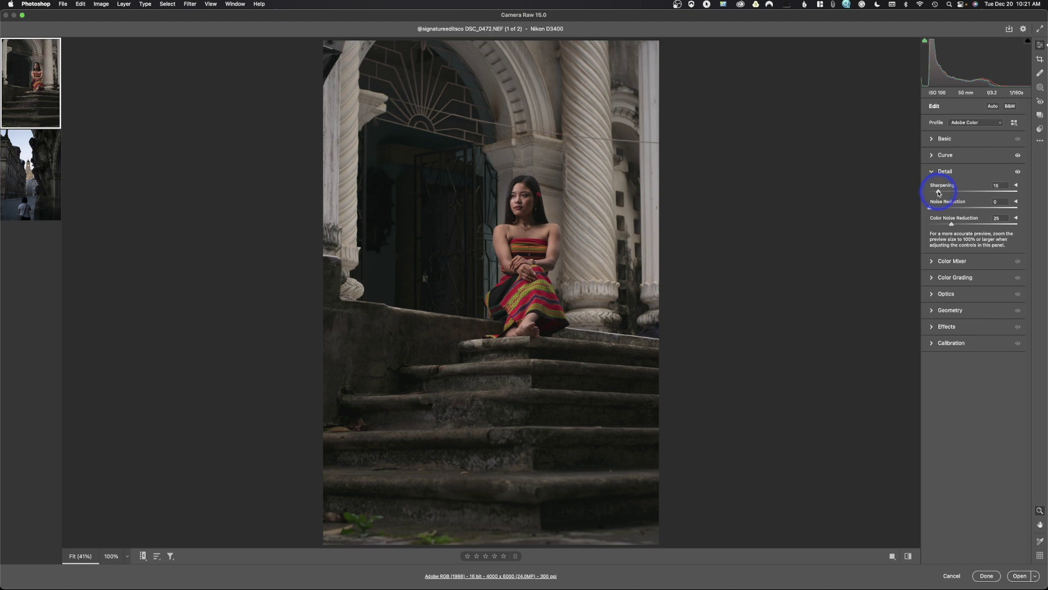
pyautogui.moveTo(939, 193); pyautogui.dragTo(900, 194)
# Set the noise reduction to 10 and collapse the Detail adjustments.
pyautogui.moveTo(930, 208); pyautogui.dragTo(939, 208)
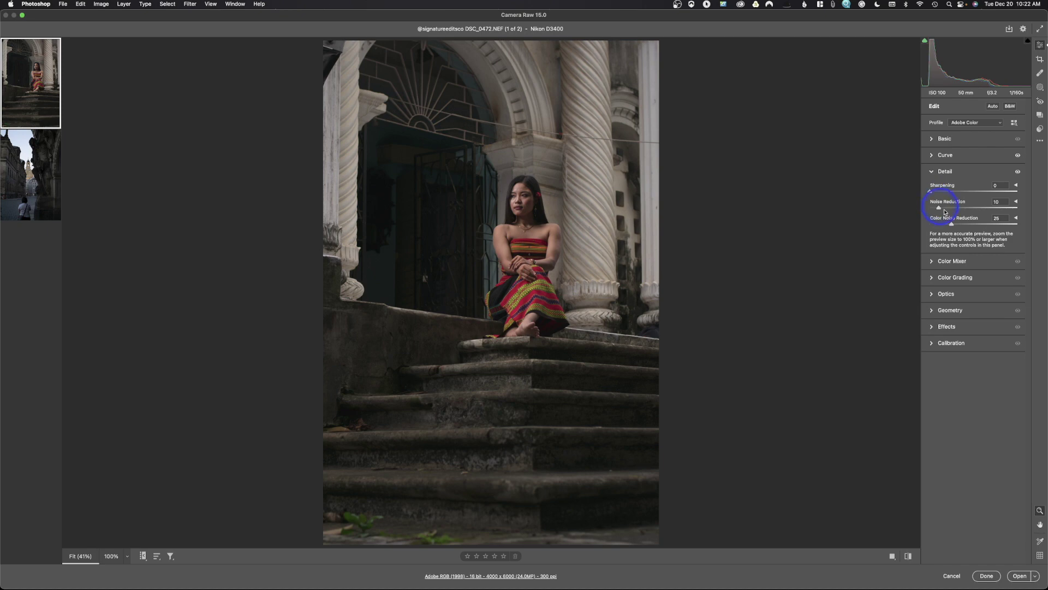
pyautogui.moveTo(937, 209); pyautogui.dragTo(937, 209)
pyautogui.doubleClick(941, 209)
pyautogui.click(932, 172)
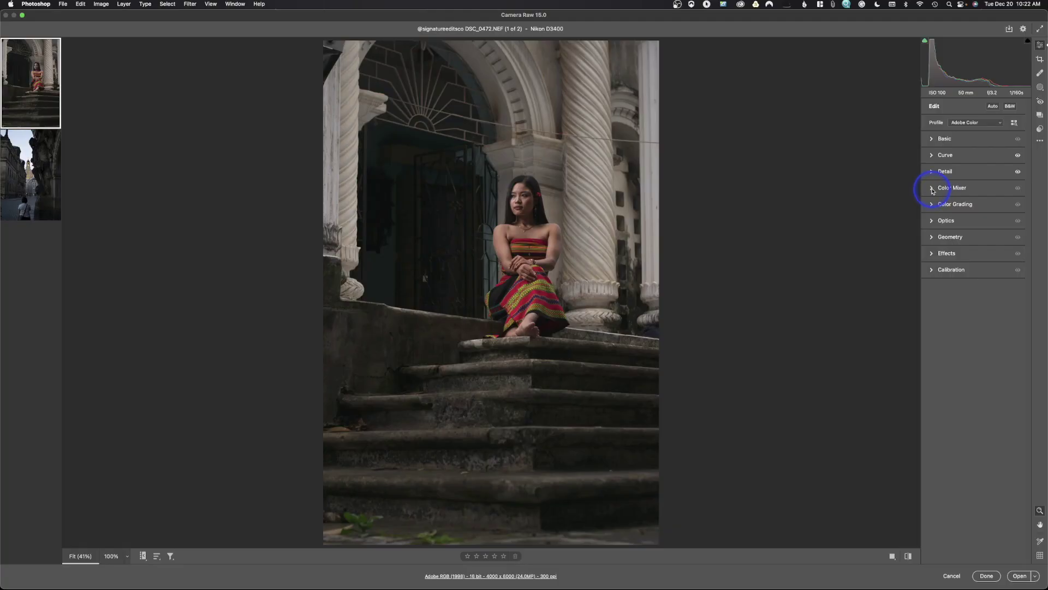
# Expand the Color Mixer and switch its adjustment mode to HSL.
pyautogui.click(933, 189)
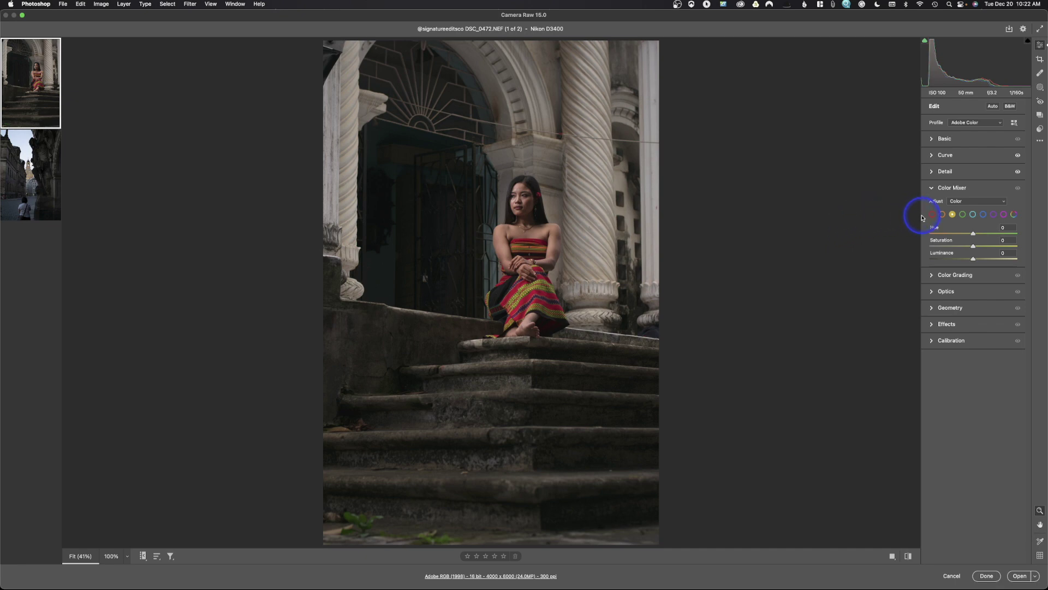
pyautogui.click(956, 201)
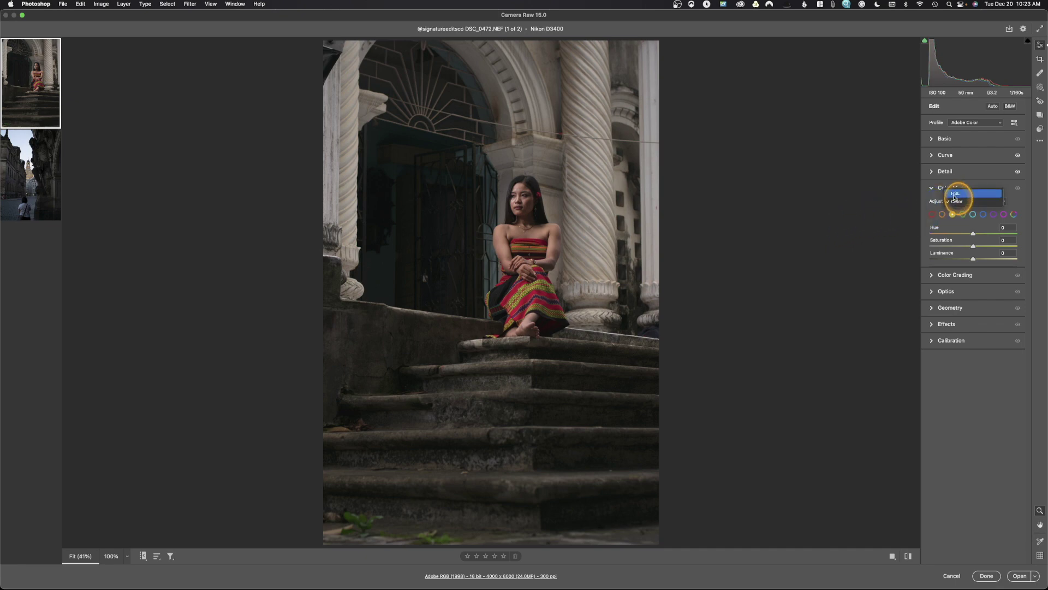
pyautogui.click(954, 194)
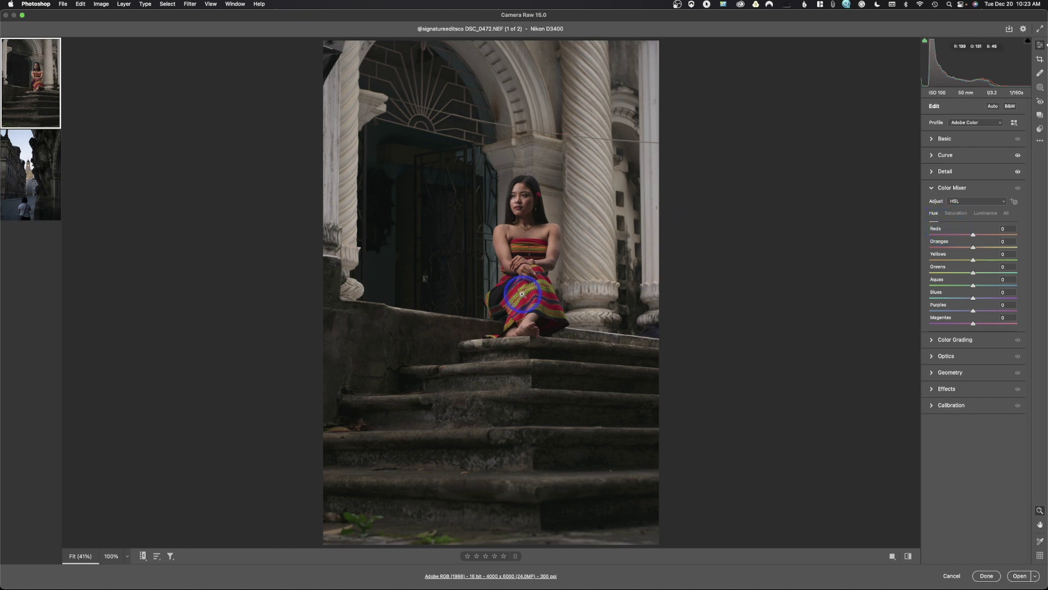
# Set the Reds hue to +2, saturation to -1 and luminance to -3 in the Color Mixer while inspecting the dress up close.
pyautogui.click(582, 267)
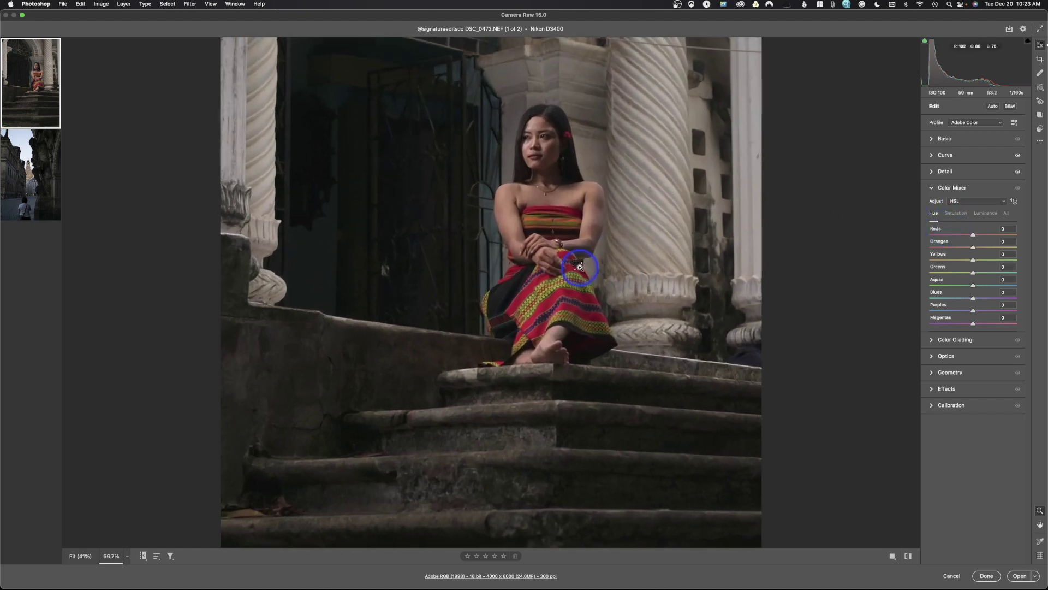
pyautogui.click(578, 266)
pyautogui.click(579, 267)
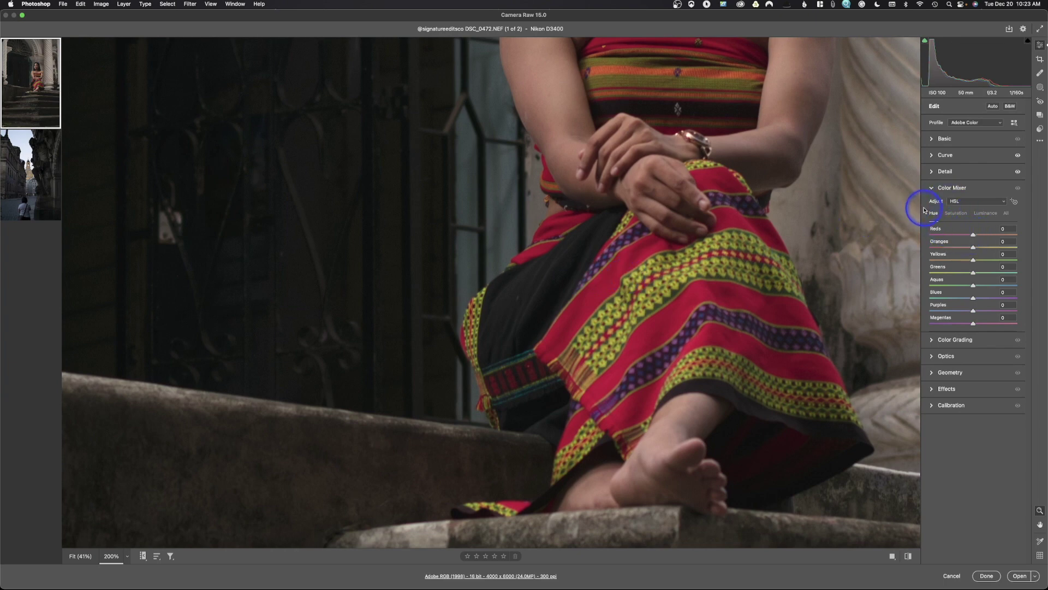
pyautogui.moveTo(974, 236)
pyautogui.mouseDown()
pyautogui.moveTo(1025, 234)
pyautogui.moveTo(936, 241)
pyautogui.moveTo(975, 244)
pyautogui.mouseUp()
pyautogui.click(956, 213)
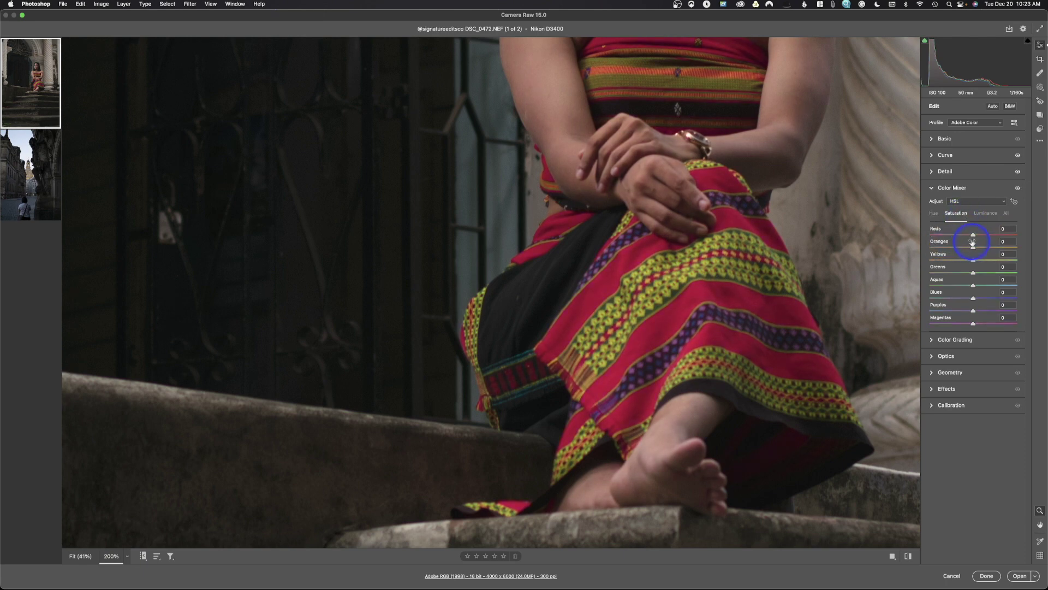
pyautogui.moveTo(973, 238)
pyautogui.mouseDown()
pyautogui.moveTo(900, 253)
pyautogui.moveTo(1022, 246)
pyautogui.moveTo(974, 247)
pyautogui.mouseUp()
pyautogui.click(986, 214)
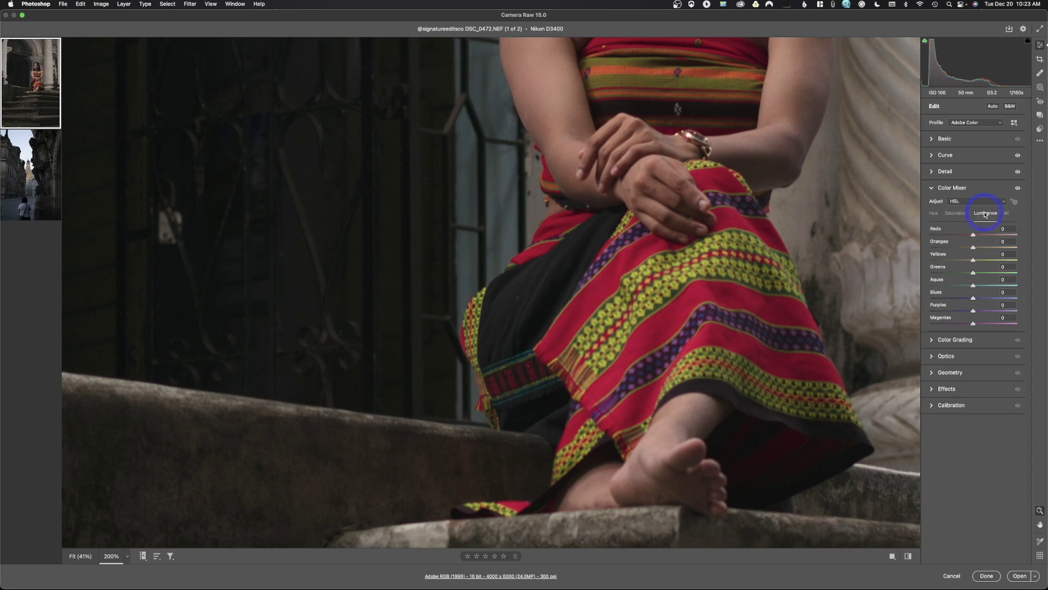
pyautogui.moveTo(974, 236)
pyautogui.mouseDown()
pyautogui.moveTo(1018, 235)
pyautogui.moveTo(932, 241)
pyautogui.moveTo(983, 234)
pyautogui.moveTo(973, 235)
pyautogui.mouseUp()
# Show all HSL sliders together, return to the Hue set, and switch the Color Mixer's adjustment mode to Color.
pyautogui.click(1006, 213)
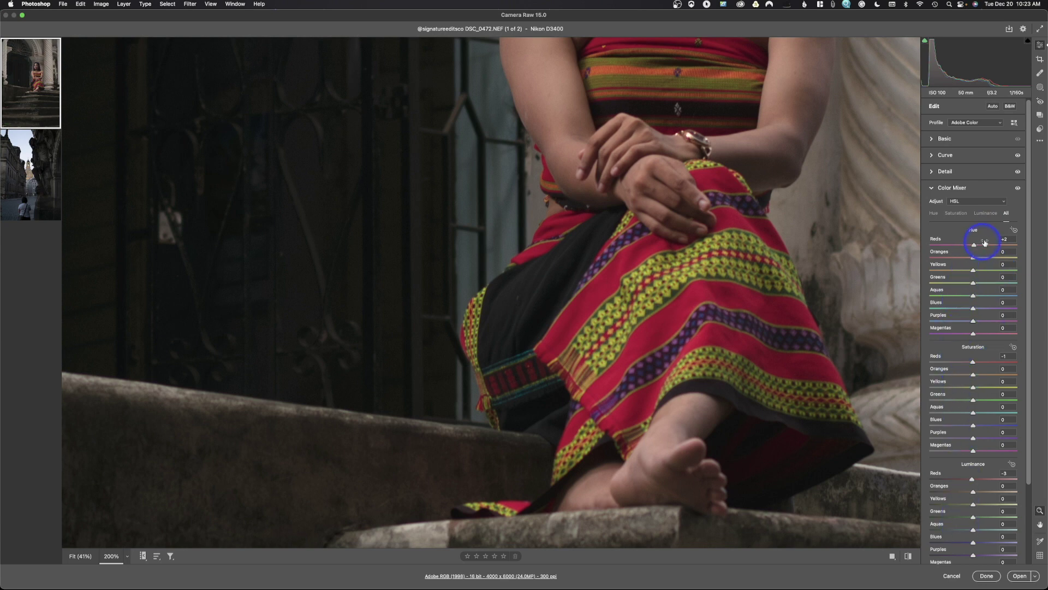
pyautogui.click(935, 213)
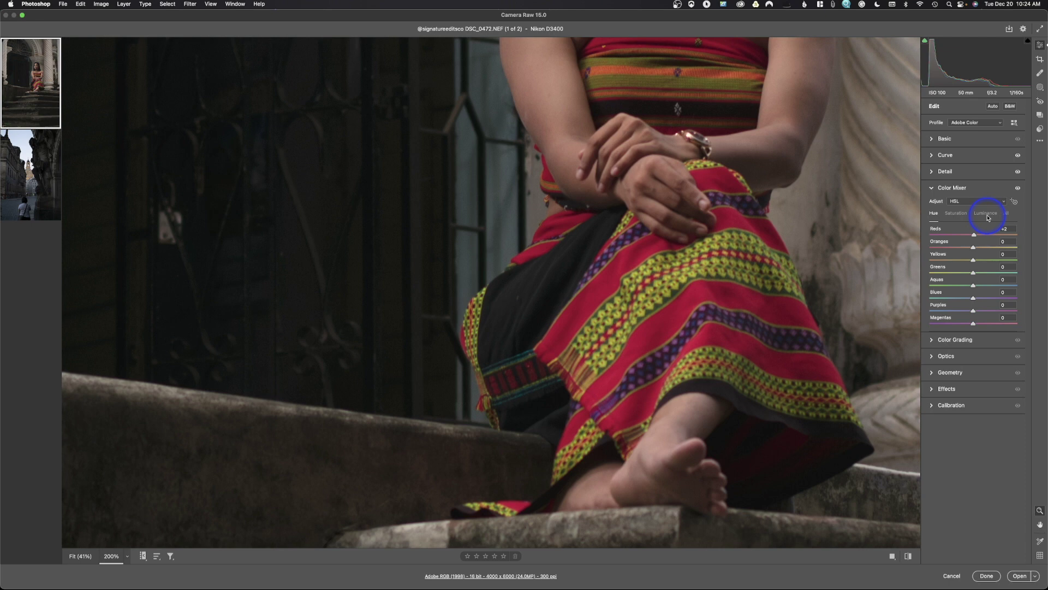
pyautogui.click(986, 205)
pyautogui.click(982, 210)
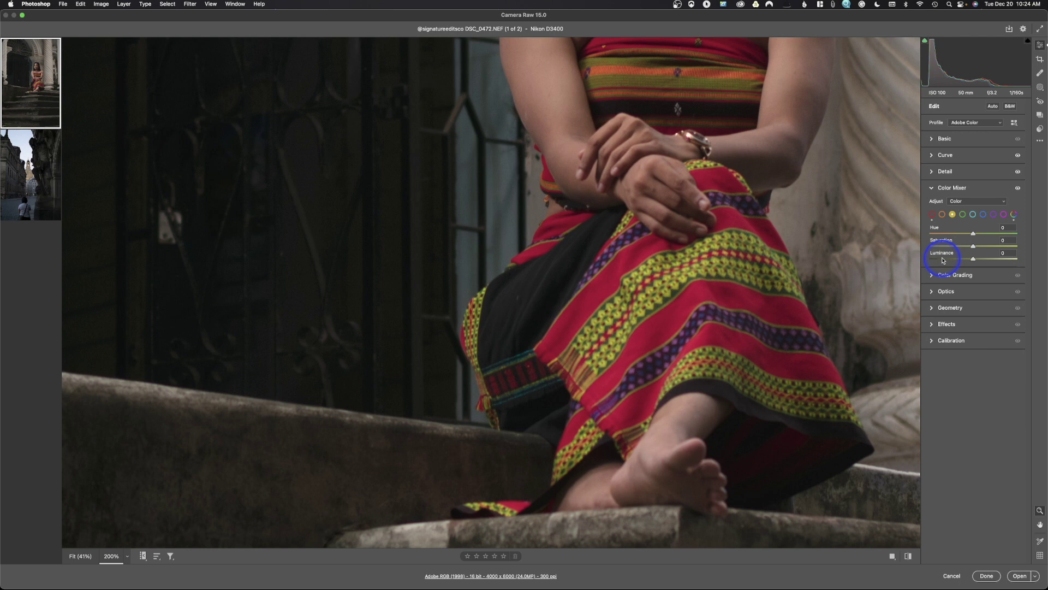
# Look through the Color Mixer's sliders for single colors such as red and yellow and for all colors, and collapse it.
pyautogui.click(932, 215)
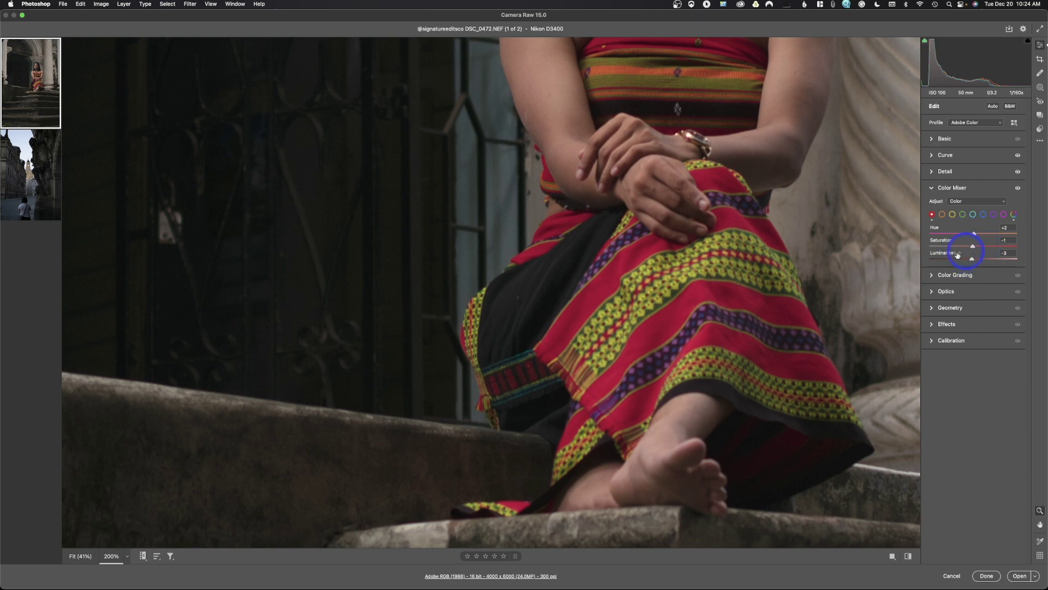
pyautogui.click(953, 215)
pyautogui.click(1014, 215)
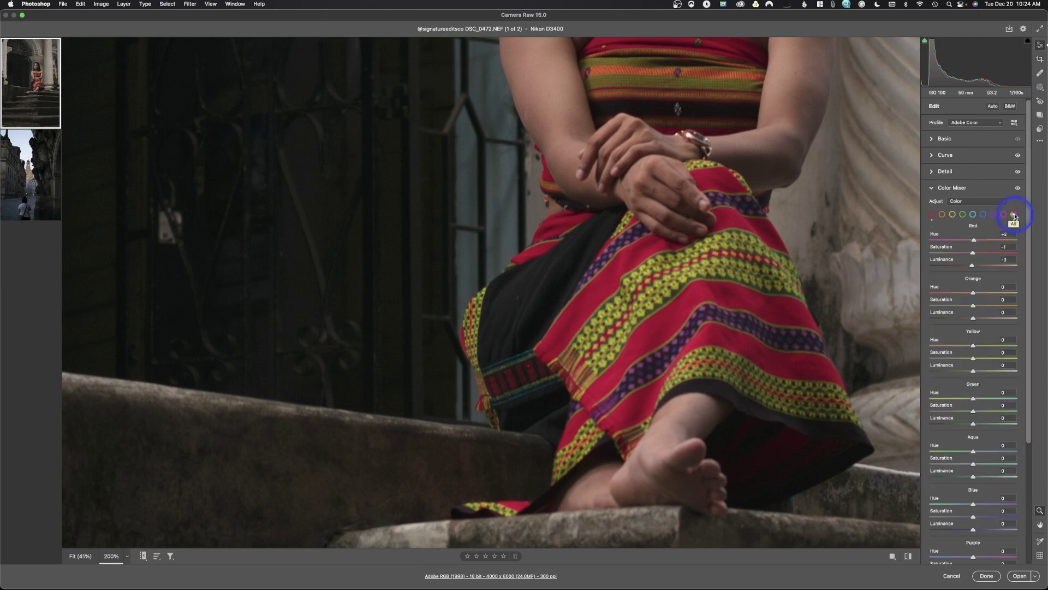
pyautogui.click(942, 215)
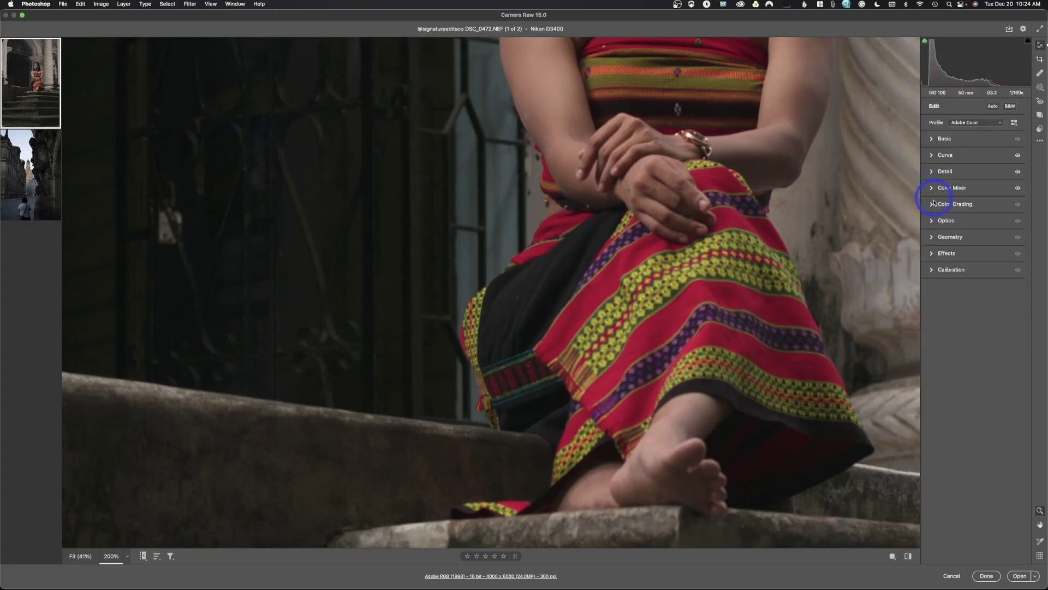
# Expand Color Grading and look through the Shadows, Midtones and Highlights color wheels.
pyautogui.click(931, 205)
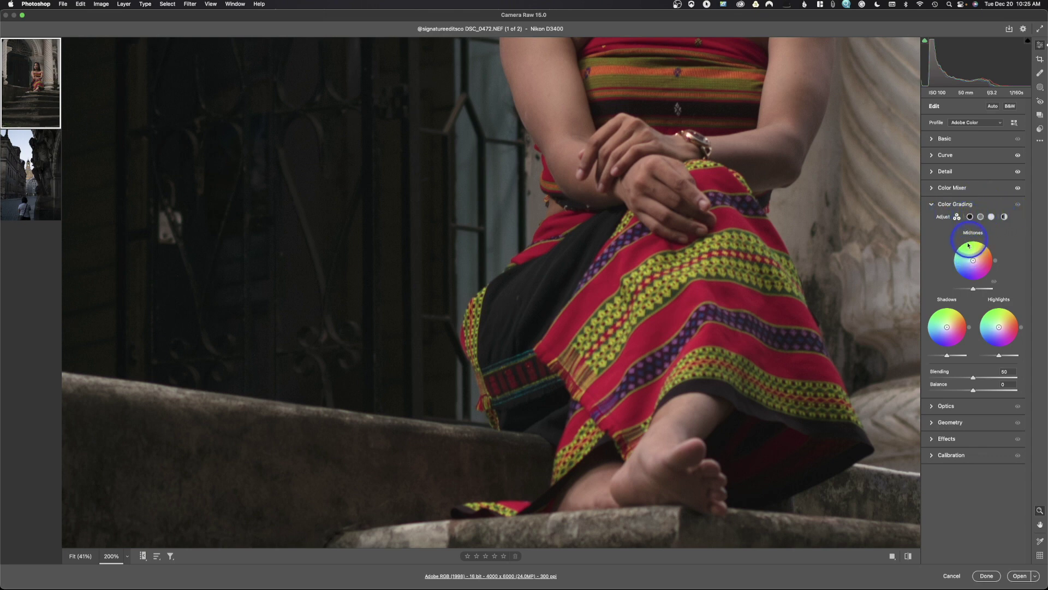
pyautogui.click(970, 217)
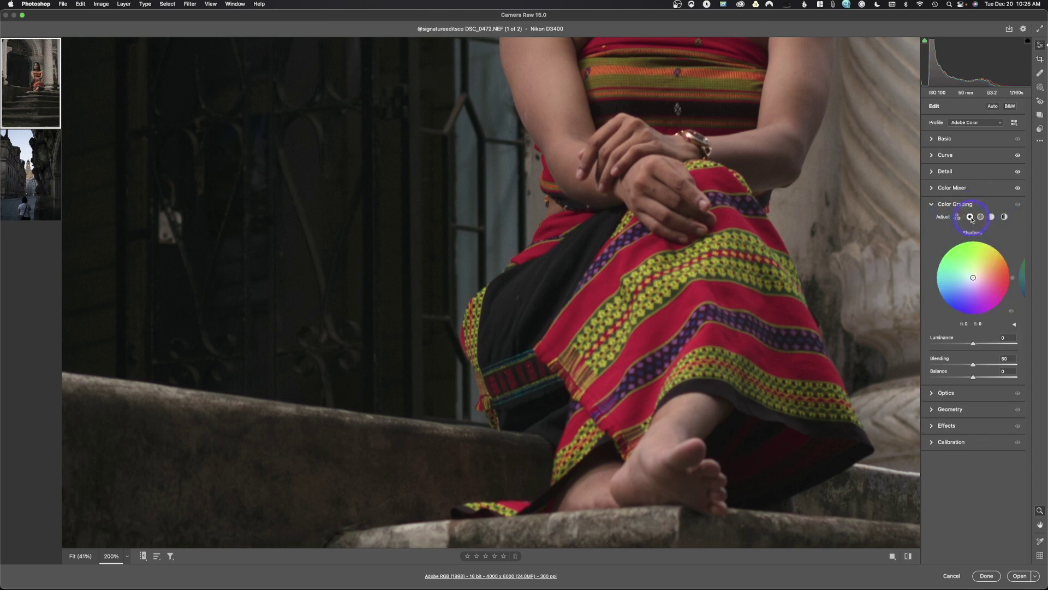
pyautogui.click(983, 218)
pyautogui.click(991, 217)
# Try a strong red tint on the Global color wheel and undo it.
pyautogui.click(1005, 217)
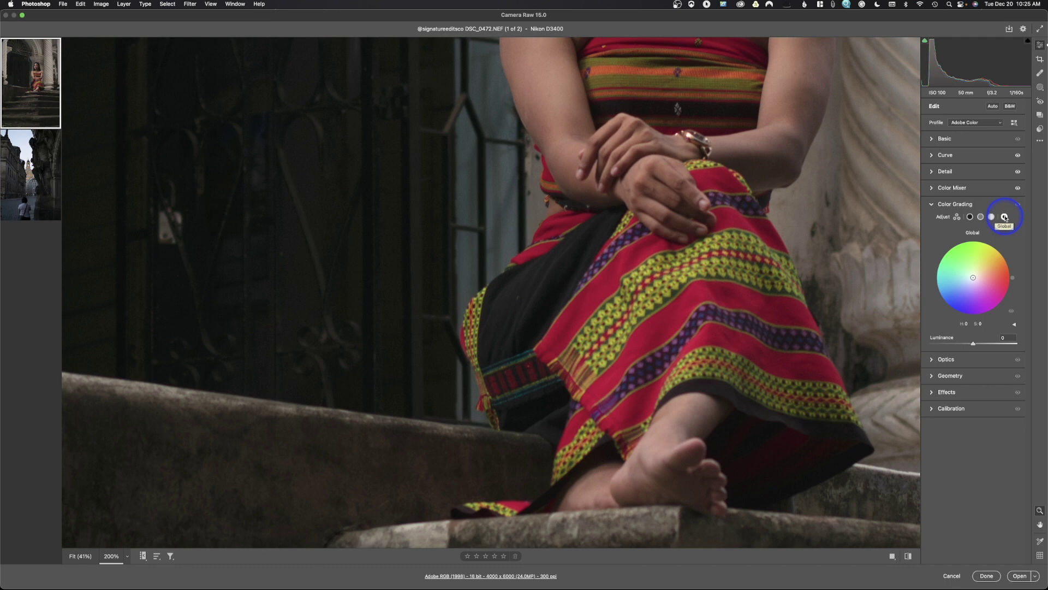
pyautogui.moveTo(973, 277); pyautogui.dragTo(1003, 276)
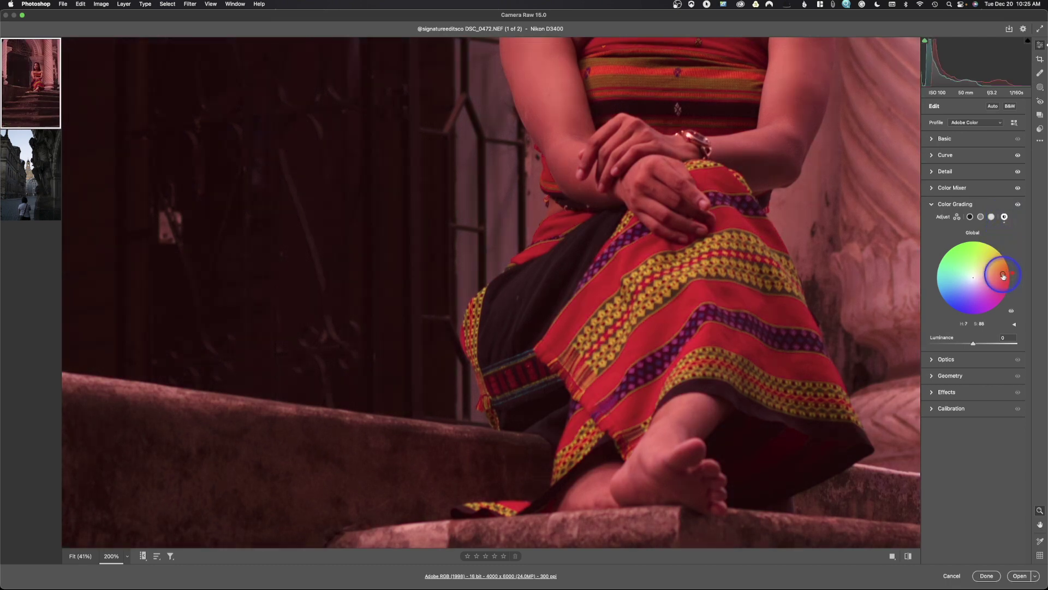
pyautogui.press('super+z')
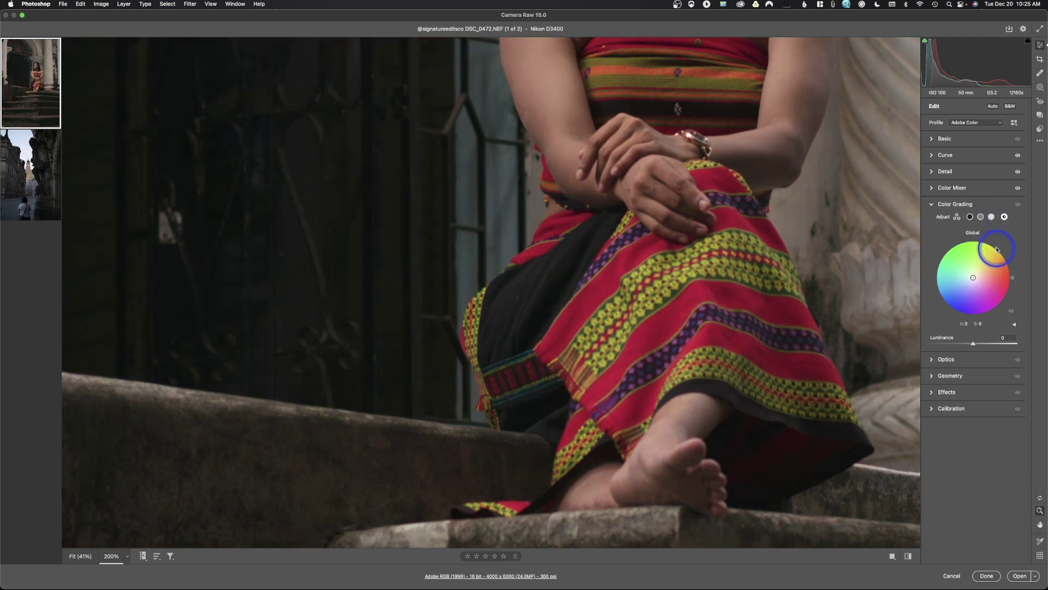
# Tint the shadows blue and the highlights yellow in the three-way Color Grading view with the whole photo visible.
pyautogui.click(957, 217)
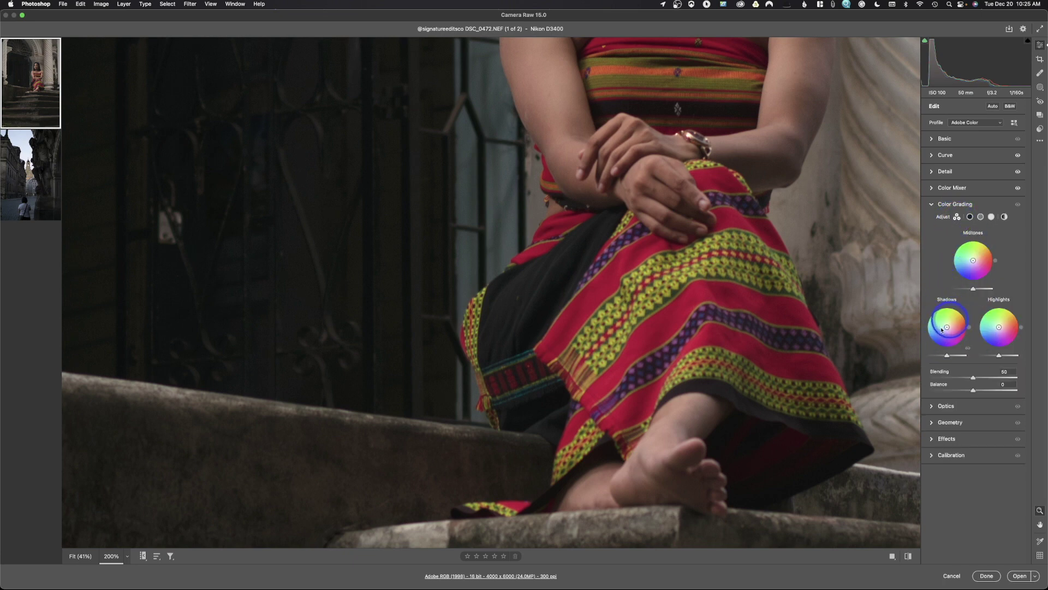
pyautogui.press('super+minus')
pyautogui.press('super+minus')
pyautogui.press('super+minus')
pyautogui.press('super+minus')
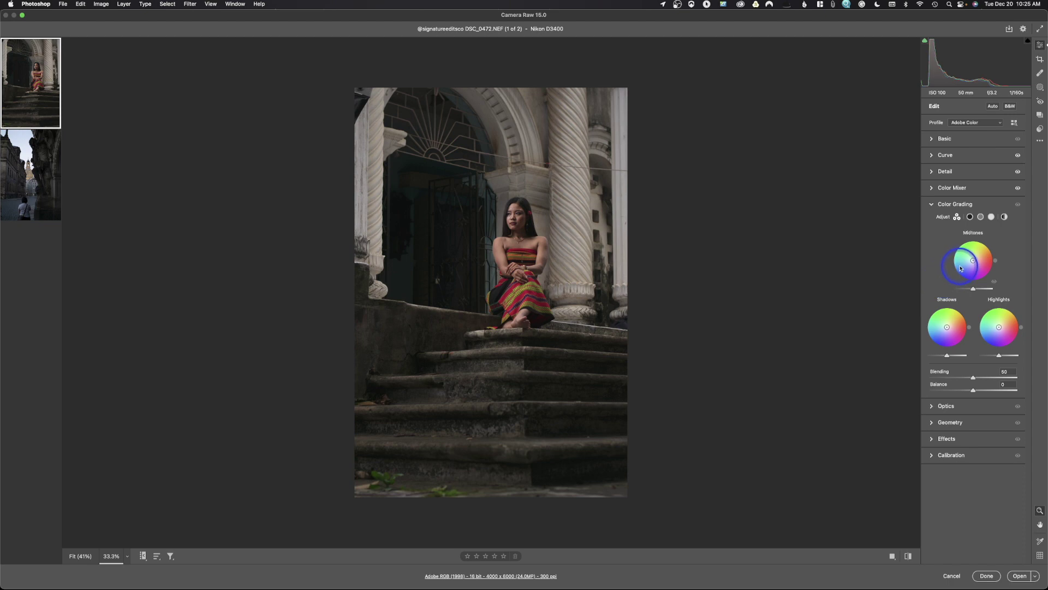
pyautogui.moveTo(943, 335); pyautogui.dragTo(940, 338)
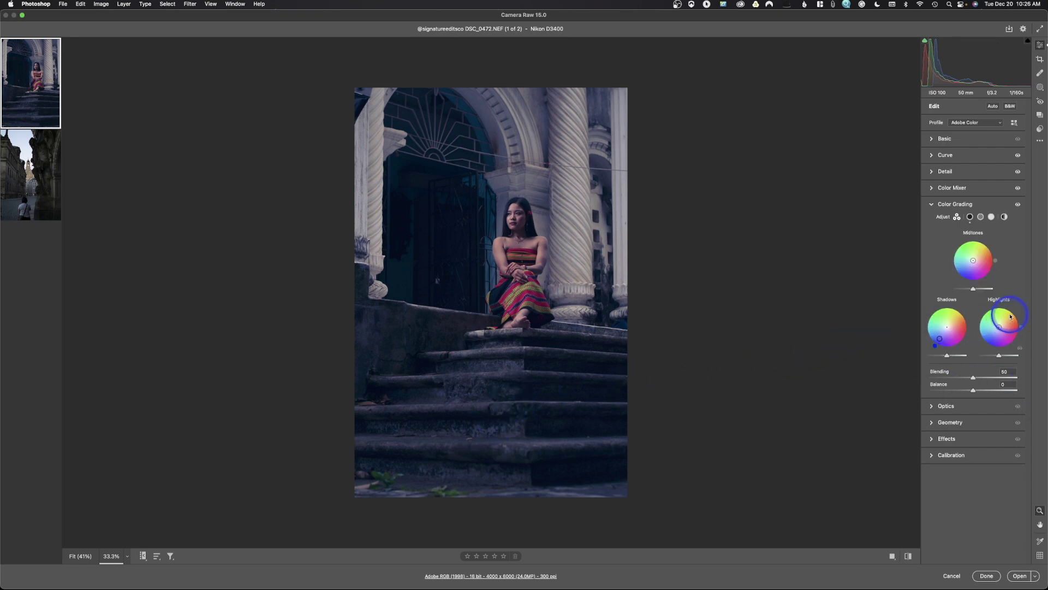
pyautogui.moveTo(1009, 318); pyautogui.dragTo(1008, 314)
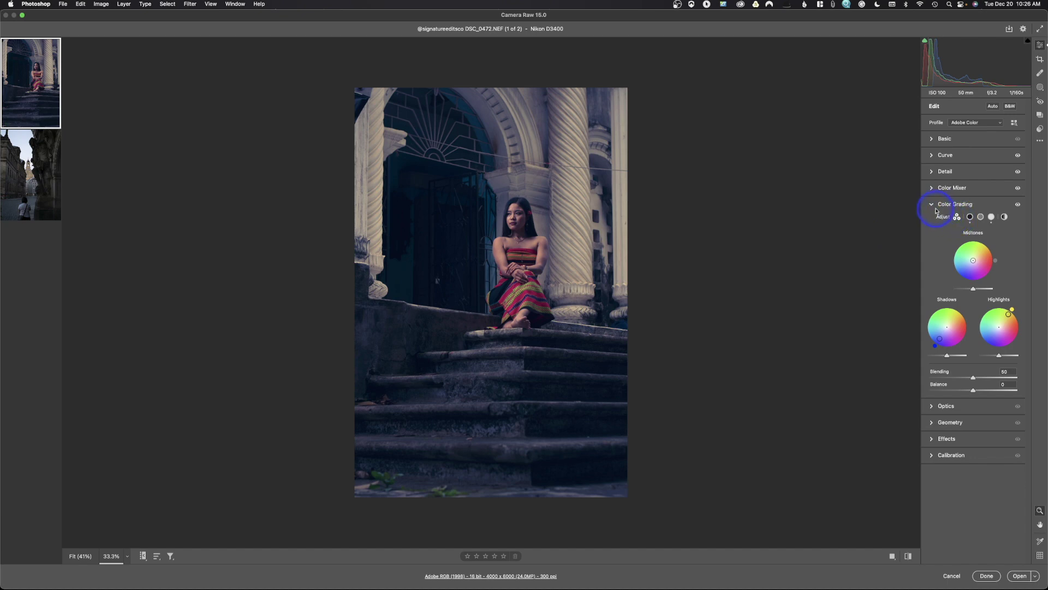
# Reset all Color Grading adjustments and collapse the section.
pyautogui.moveTo(961, 206)
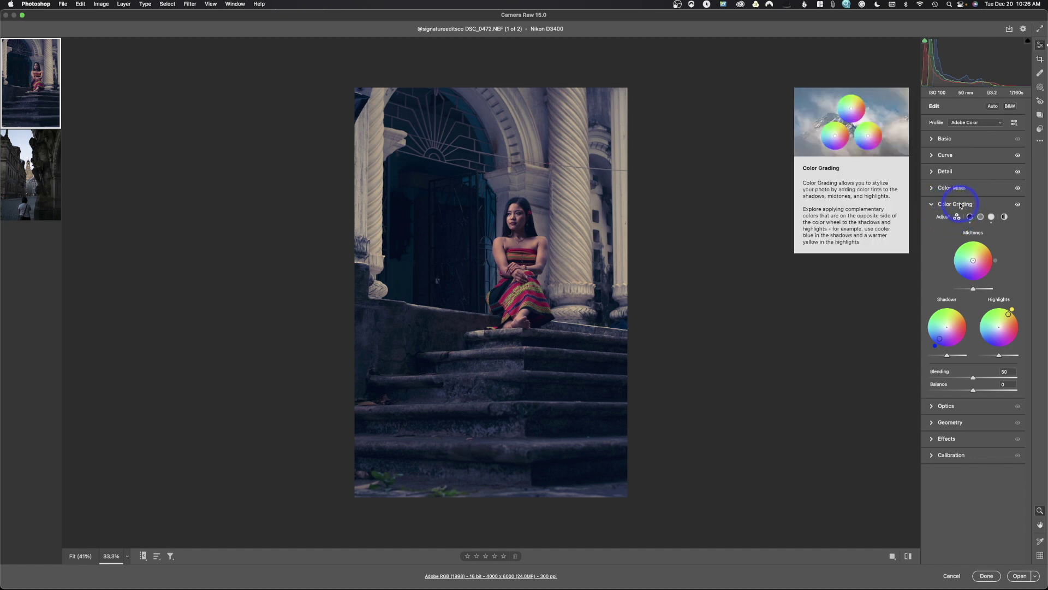
pyautogui.keyDown('alt'); pyautogui.click(961, 205); pyautogui.keyUp('alt')
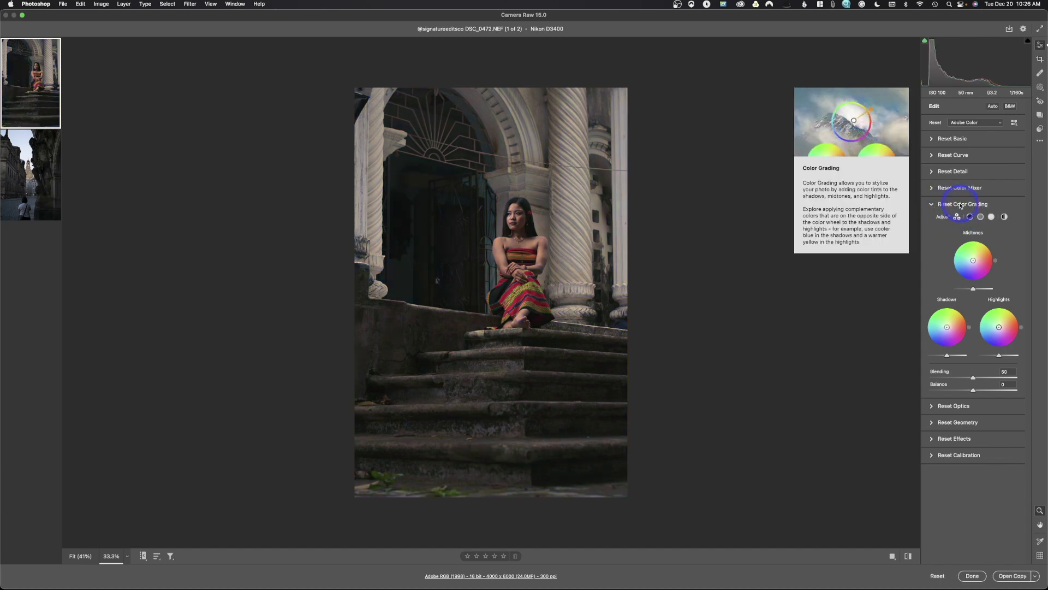
pyautogui.click(931, 205)
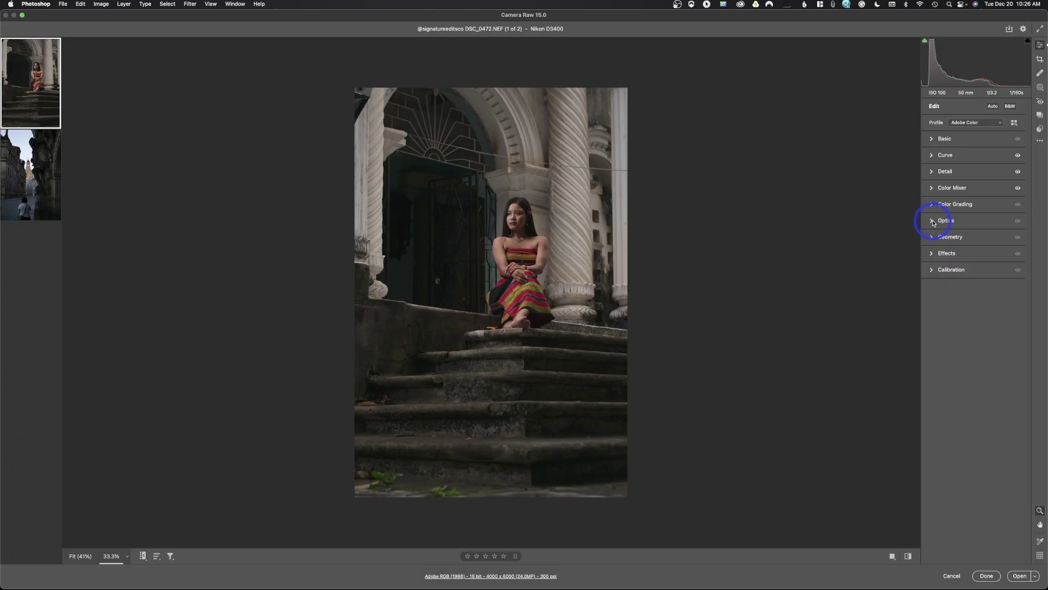
# Select the second photo, the street scene, and turn on Use profile corrections under Optics, comparing it with the uncorrected version.
pyautogui.click(41, 198)
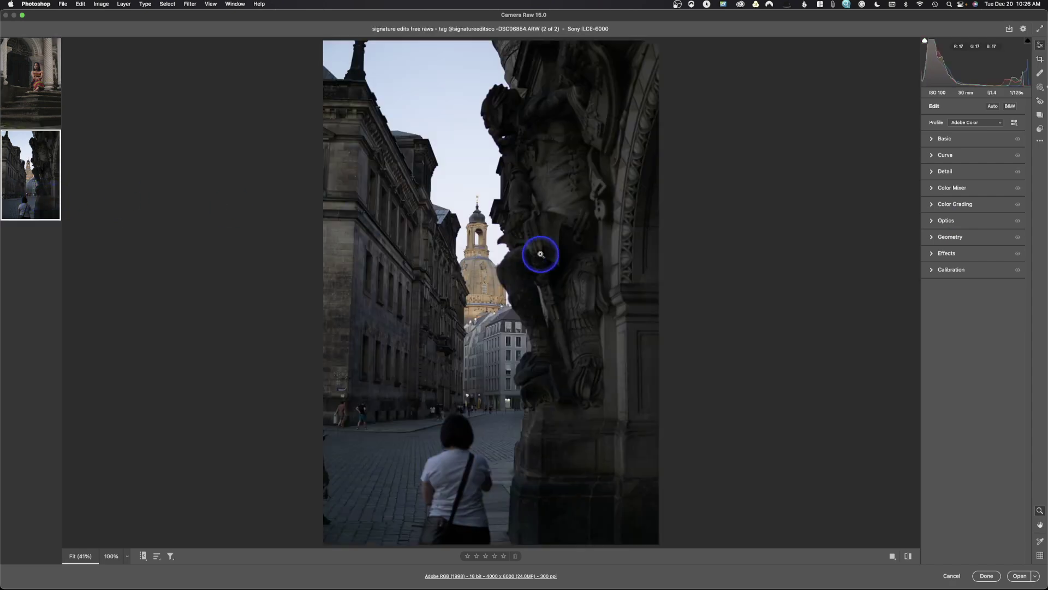
pyautogui.click(928, 223)
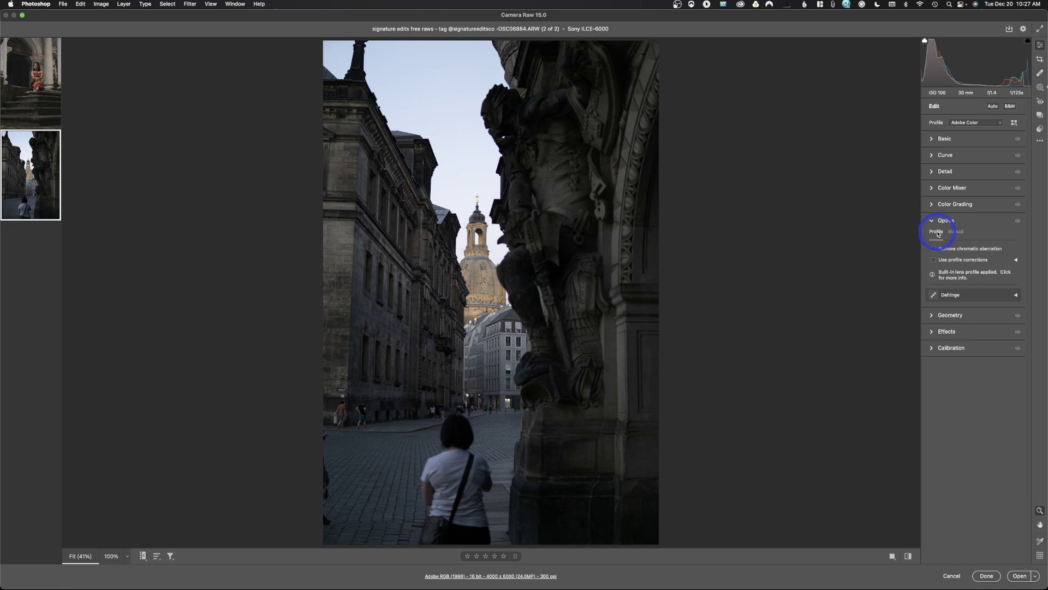
pyautogui.moveTo(957, 253)
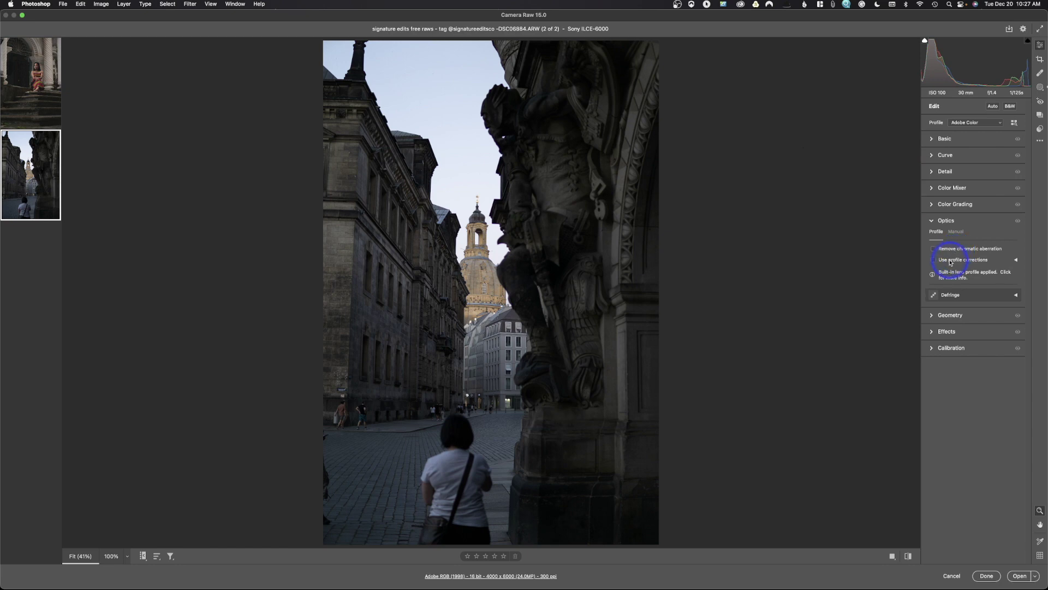
pyautogui.click(934, 261)
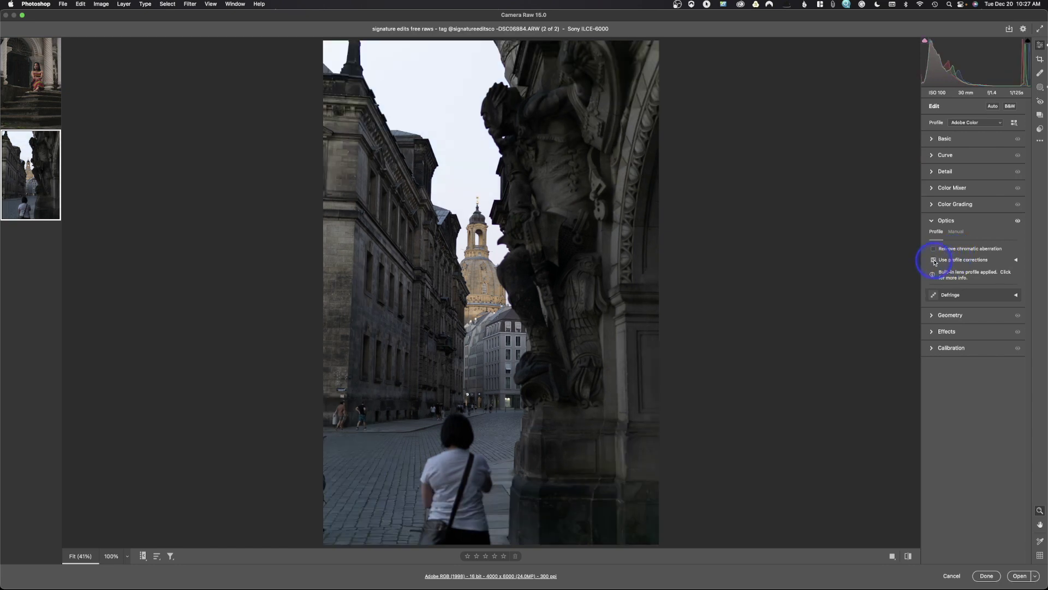
pyautogui.click(934, 261)
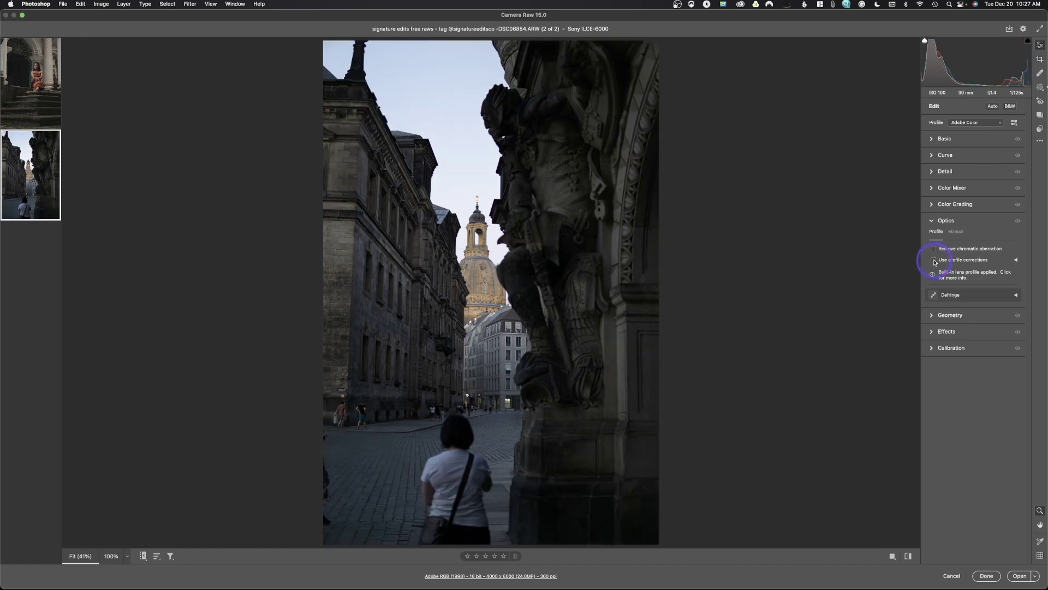
pyautogui.click(934, 260)
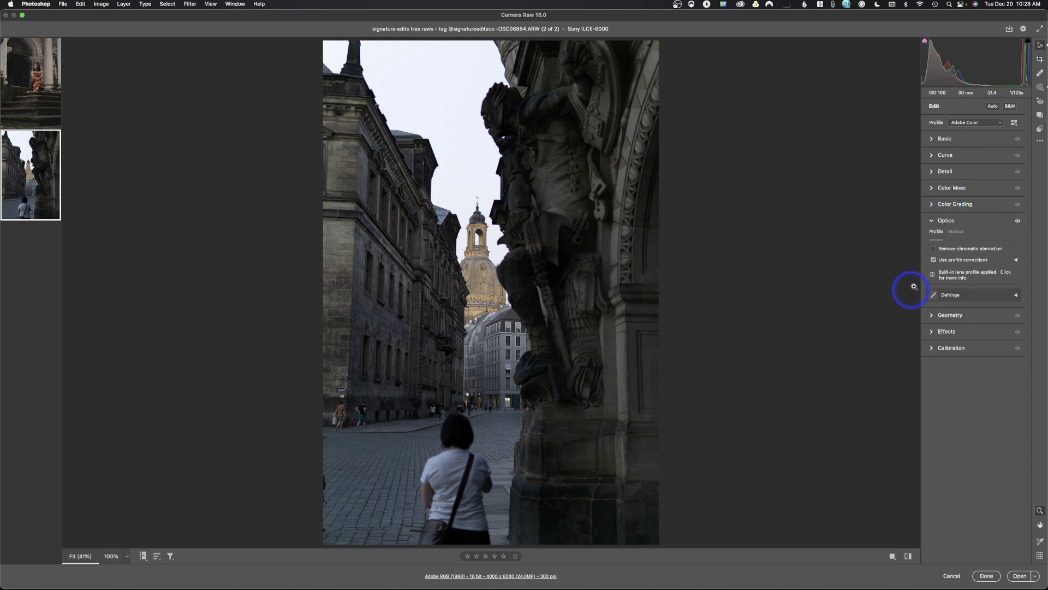
pyautogui.click(934, 261)
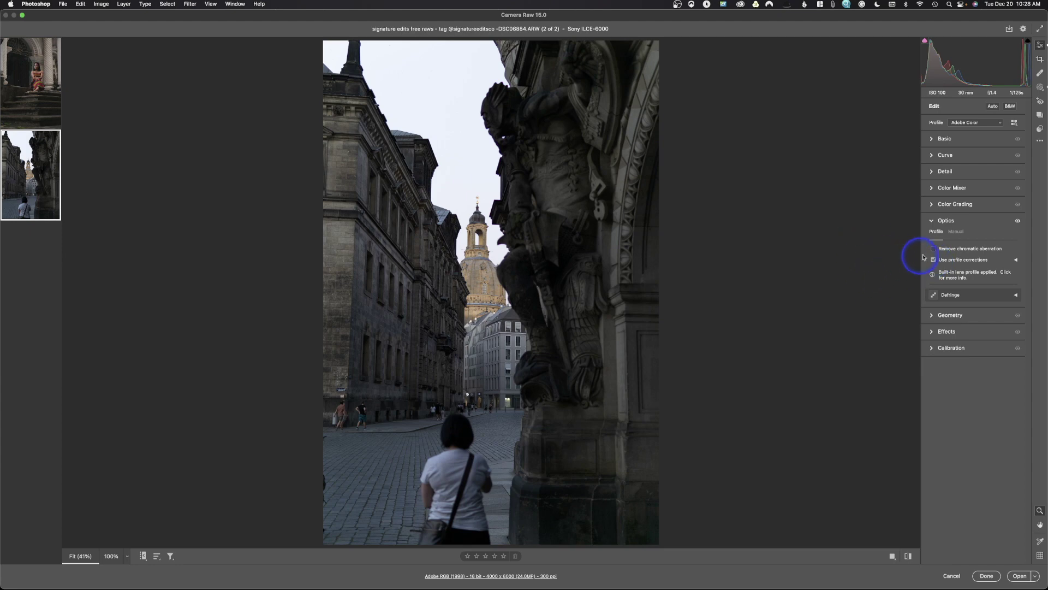
# Switch Optics to manual correction, lower the distortion slightly below zero and set the vignette to -29.
pyautogui.click(956, 231)
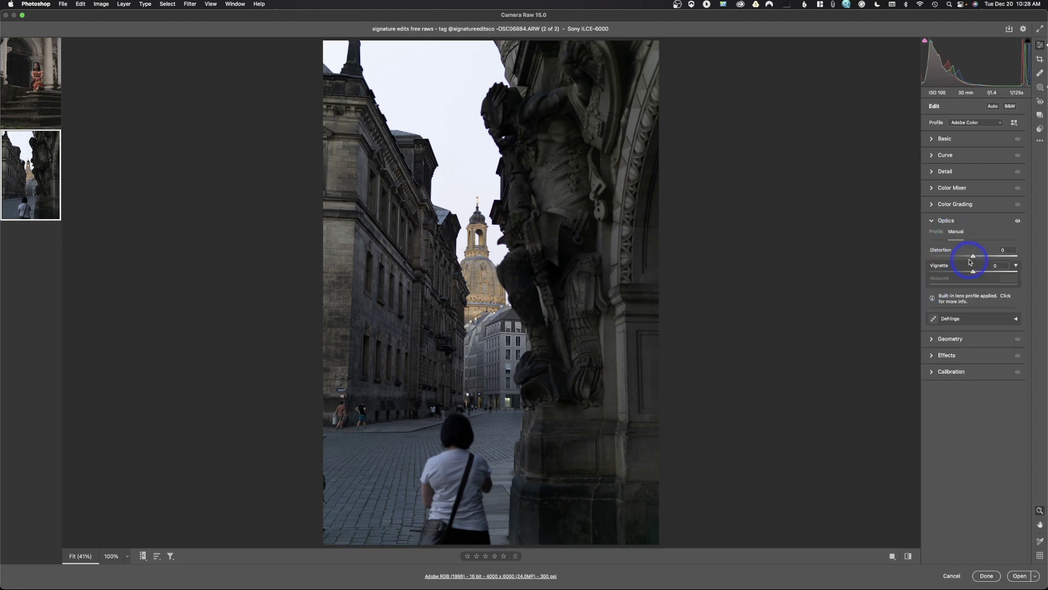
pyautogui.moveTo(973, 257)
pyautogui.mouseDown()
pyautogui.moveTo(944, 261)
pyautogui.moveTo(982, 258)
pyautogui.moveTo(969, 257)
pyautogui.moveTo(977, 274)
pyautogui.mouseUp()
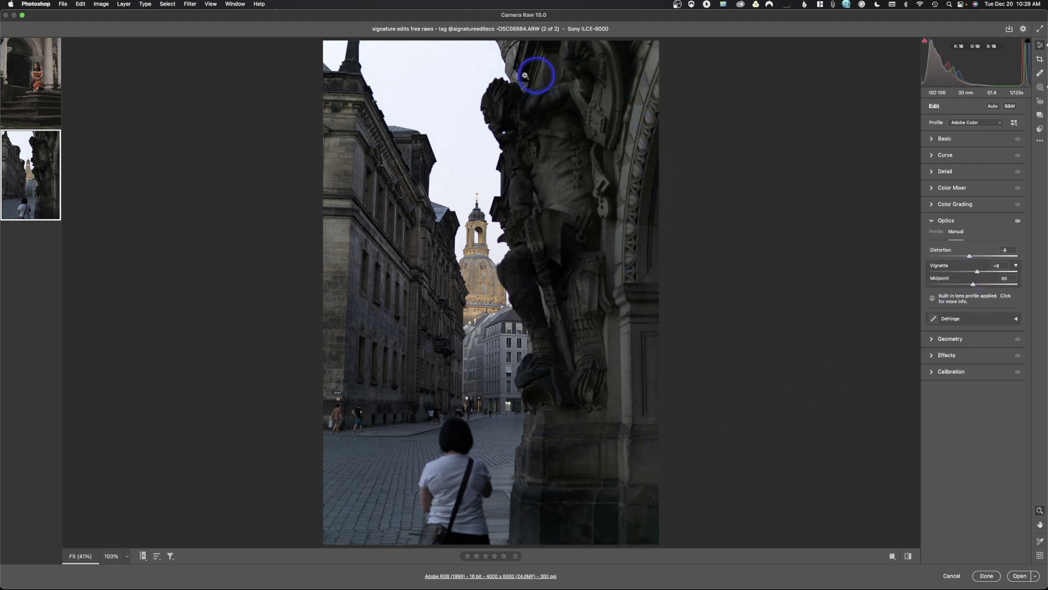
pyautogui.moveTo(978, 289)
pyautogui.mouseDown()
pyautogui.moveTo(978, 278)
pyautogui.moveTo(947, 285)
pyautogui.moveTo(1041, 288)
pyautogui.moveTo(967, 295)
pyautogui.moveTo(977, 297)
pyautogui.mouseUp()
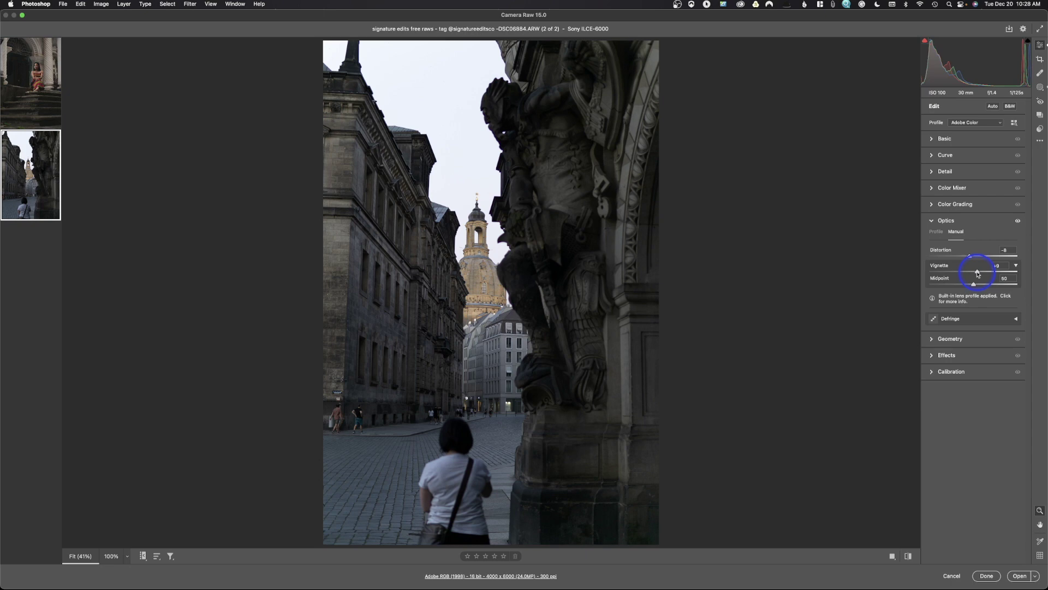
pyautogui.moveTo(977, 273)
pyautogui.mouseDown()
pyautogui.moveTo(994, 274)
pyautogui.moveTo(939, 281)
pyautogui.moveTo(977, 279)
pyautogui.moveTo(961, 283)
pyautogui.mouseUp()
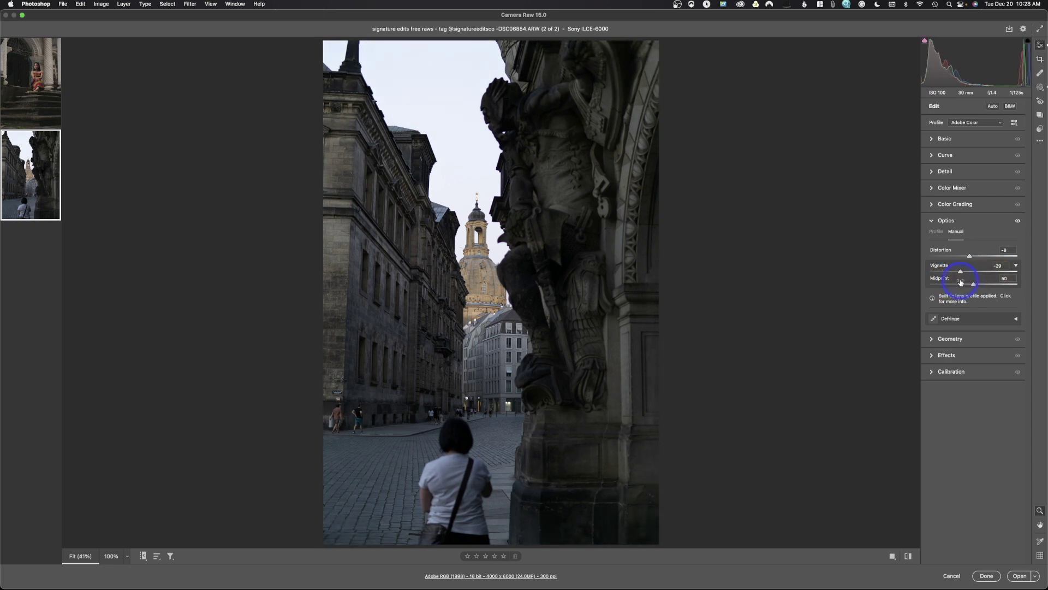
# Examine the Defringe options, including the fringe sampler, and collapse them.
pyautogui.click(1018, 320)
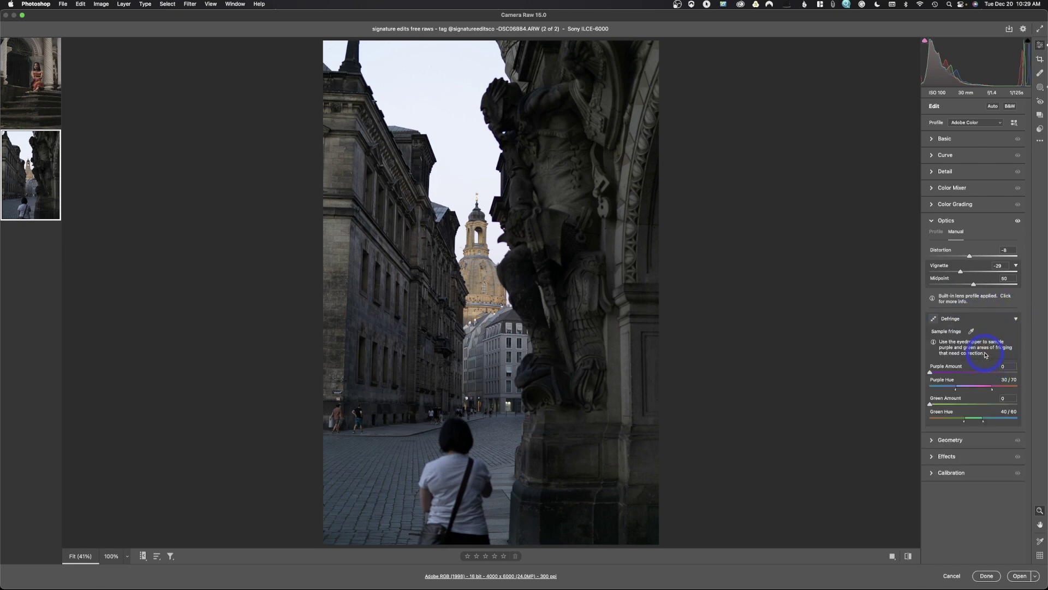
pyautogui.click(970, 331)
pyautogui.click(1016, 321)
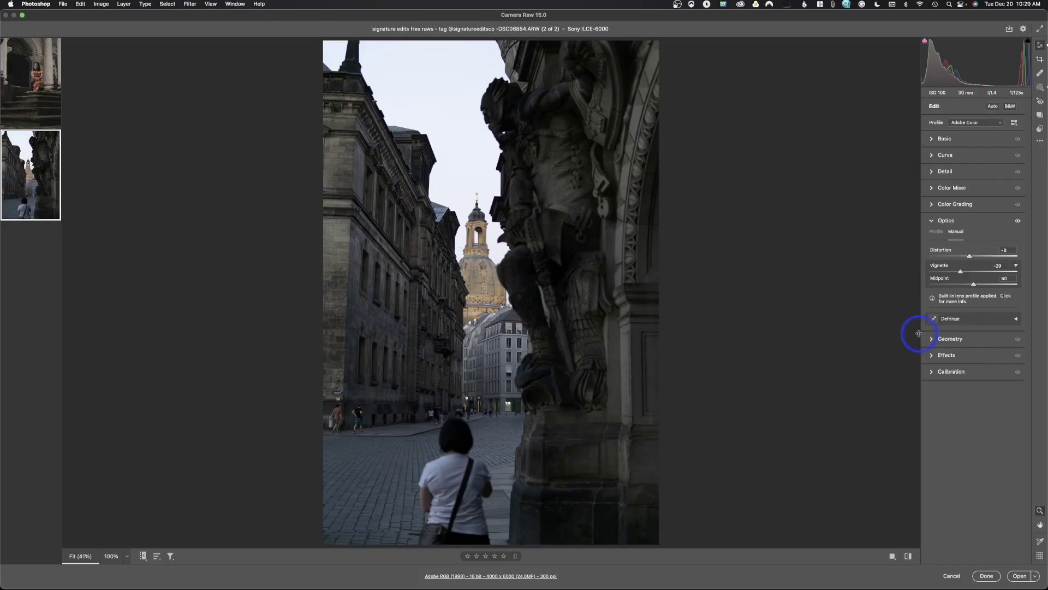
# Try the Auto, Level, Vertical and Full Upright corrections under Geometry on the street photo, and turn Upright off.
pyautogui.click(935, 219)
pyautogui.click(932, 237)
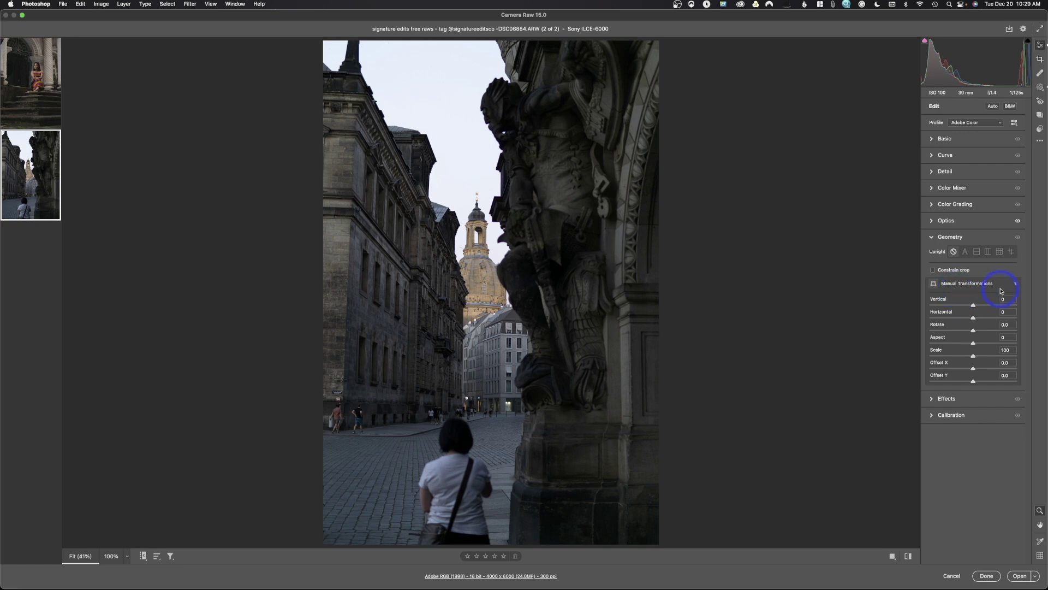
pyautogui.click(965, 253)
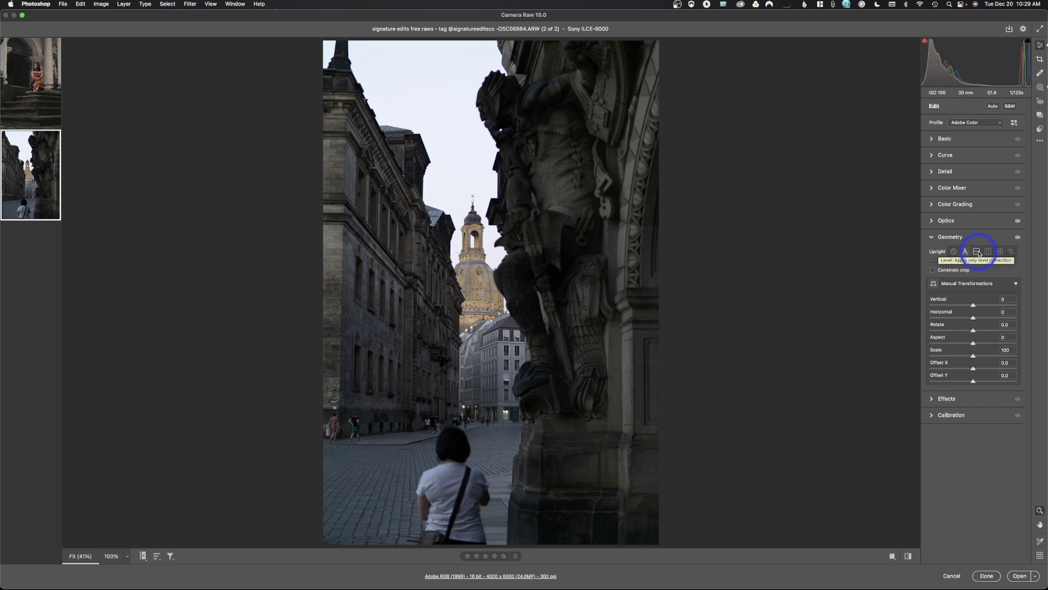
pyautogui.click(977, 251)
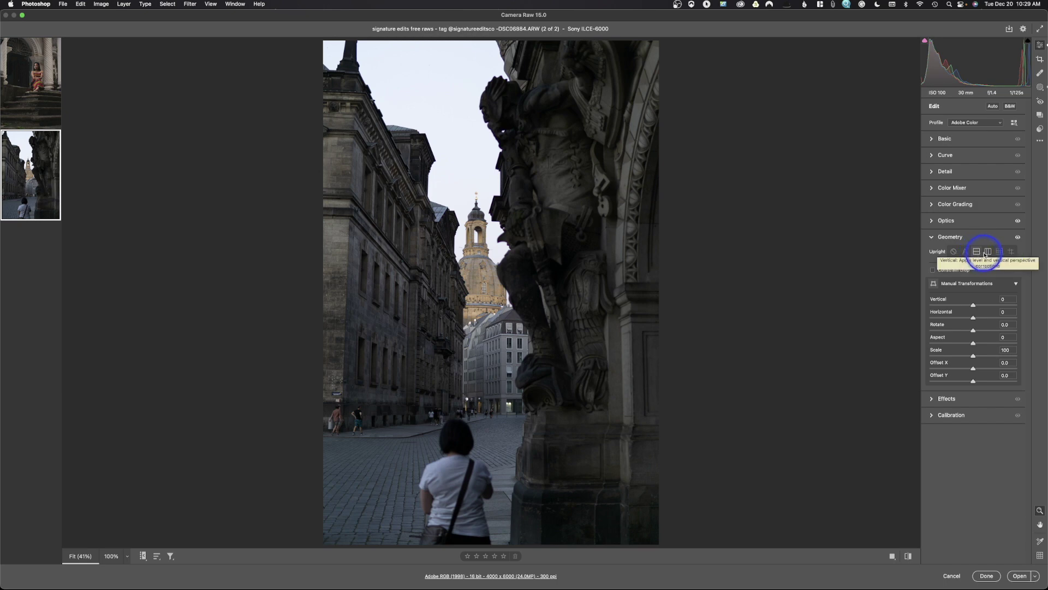
pyautogui.click(987, 251)
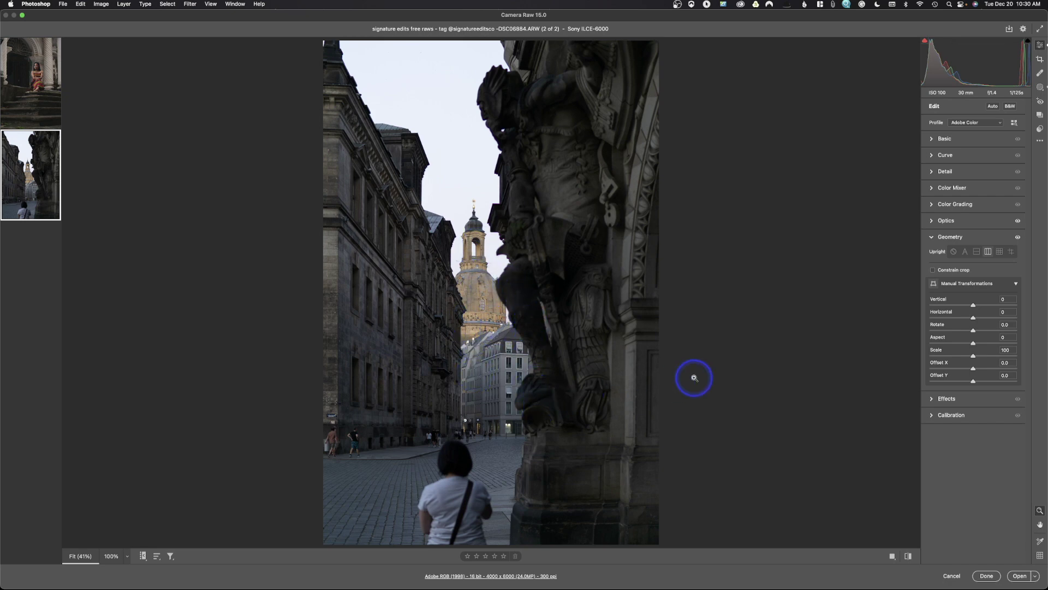
pyautogui.click(1000, 252)
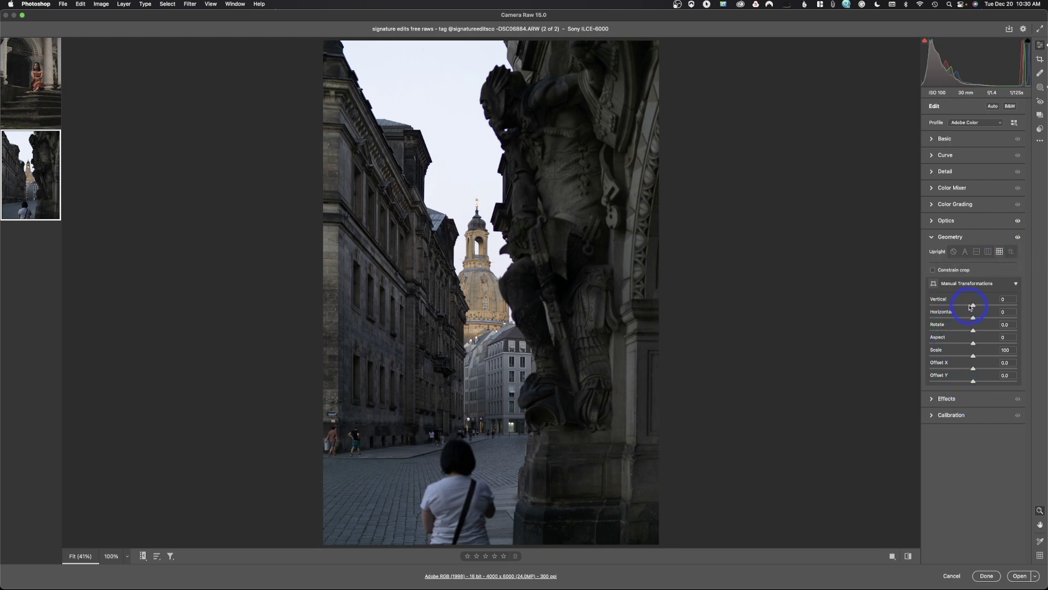
pyautogui.click(954, 251)
# Try manual transformations with Vertical -6, Horizontal +3, Rotate +0.2, Aspect -25, Scale 103 and Offset X -2.8.
pyautogui.moveTo(974, 305); pyautogui.dragTo(970, 306)
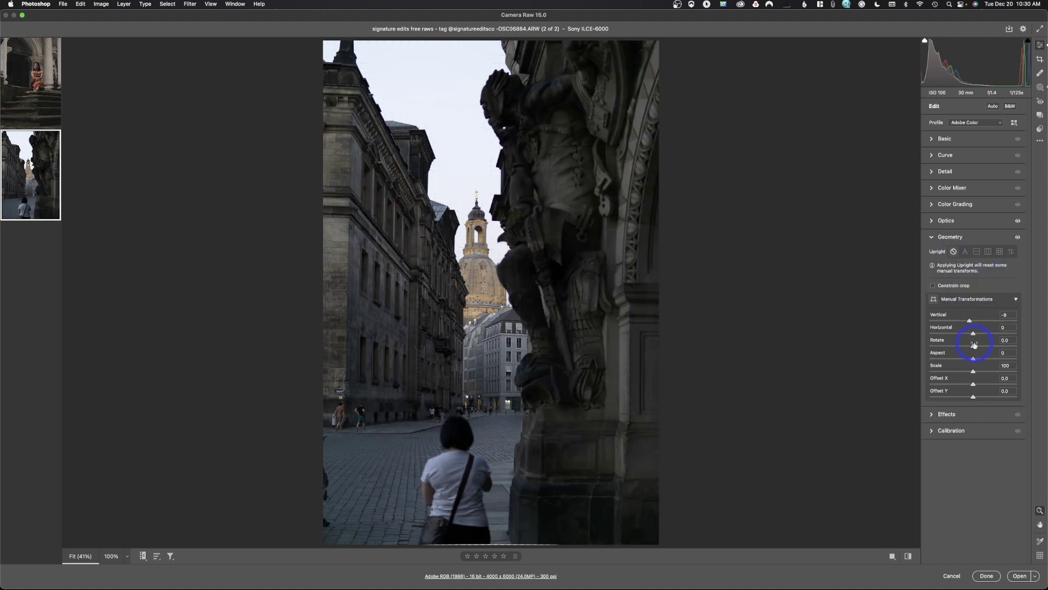
pyautogui.moveTo(974, 335); pyautogui.dragTo(973, 388)
pyautogui.moveTo(972, 388); pyautogui.dragTo(972, 388)
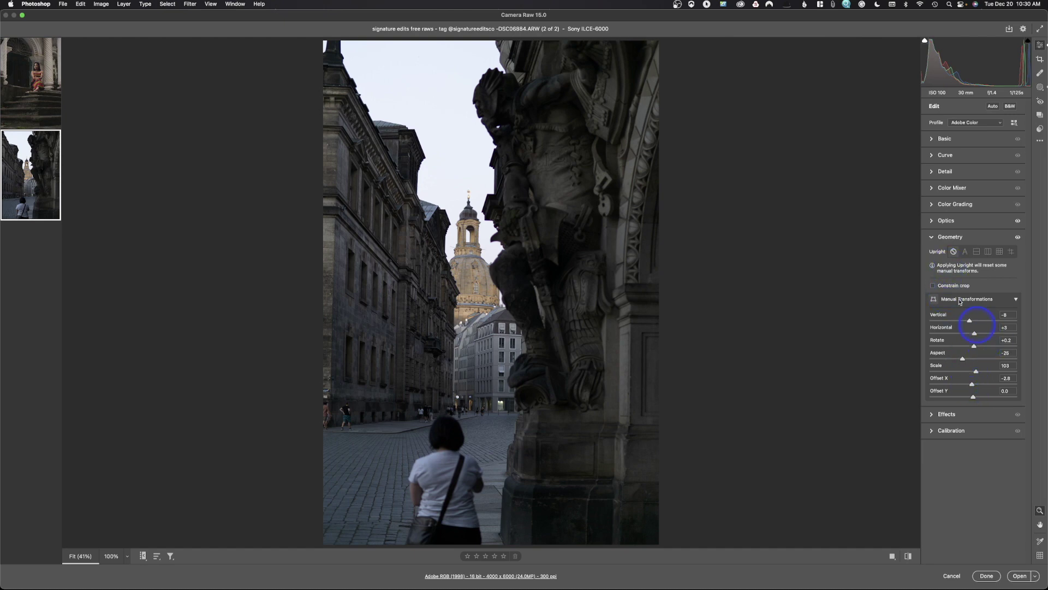
# Reset all Geometry adjustments and apply the Auto Upright correction to the street photo.
pyautogui.press('alt')
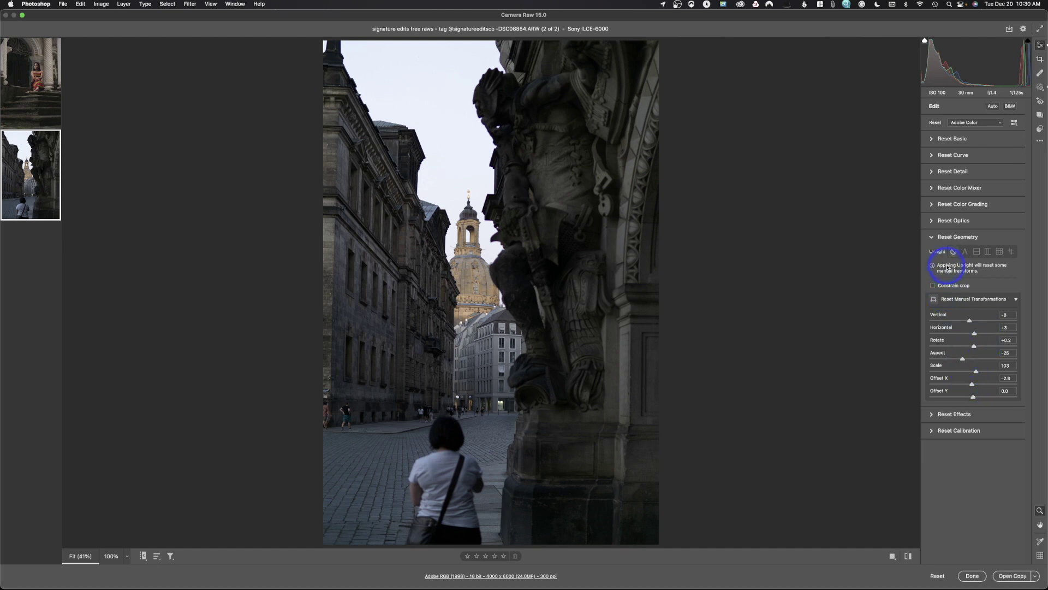
pyautogui.keyDown('alt'); pyautogui.click(943, 239); pyautogui.keyUp('alt')
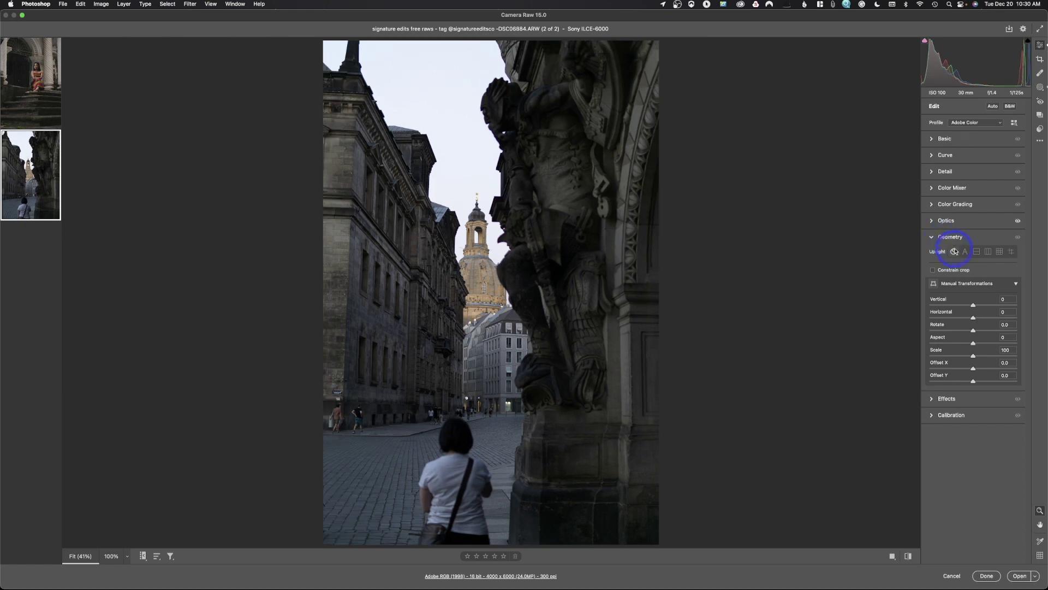
pyautogui.click(957, 253)
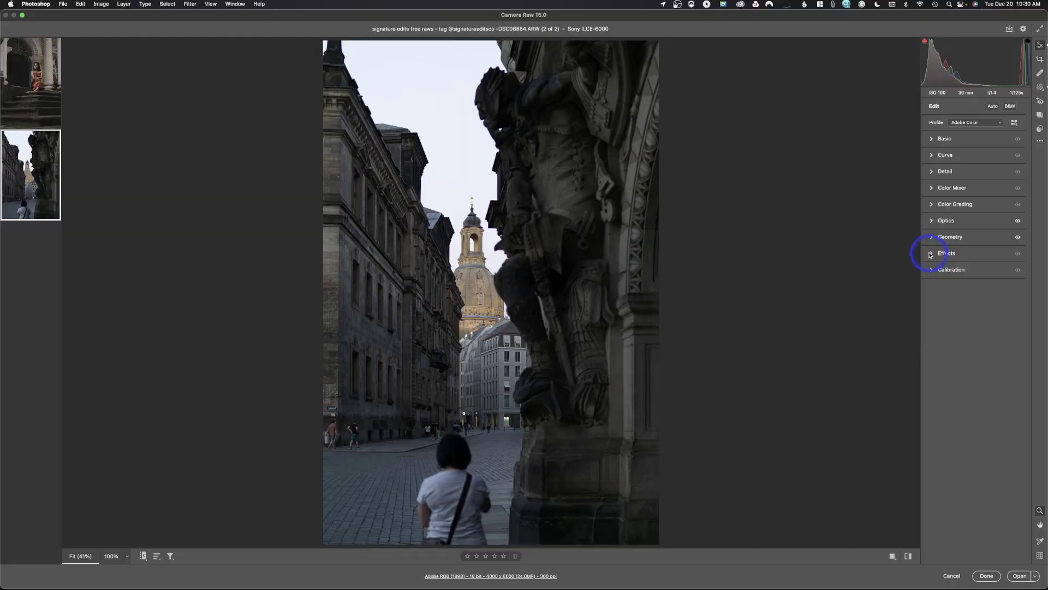
# Under Effects, set Grain to 46 and Vignetting to -51, with Midpoint 39, Roundness -23 and Feather 46.
pyautogui.click(930, 255)
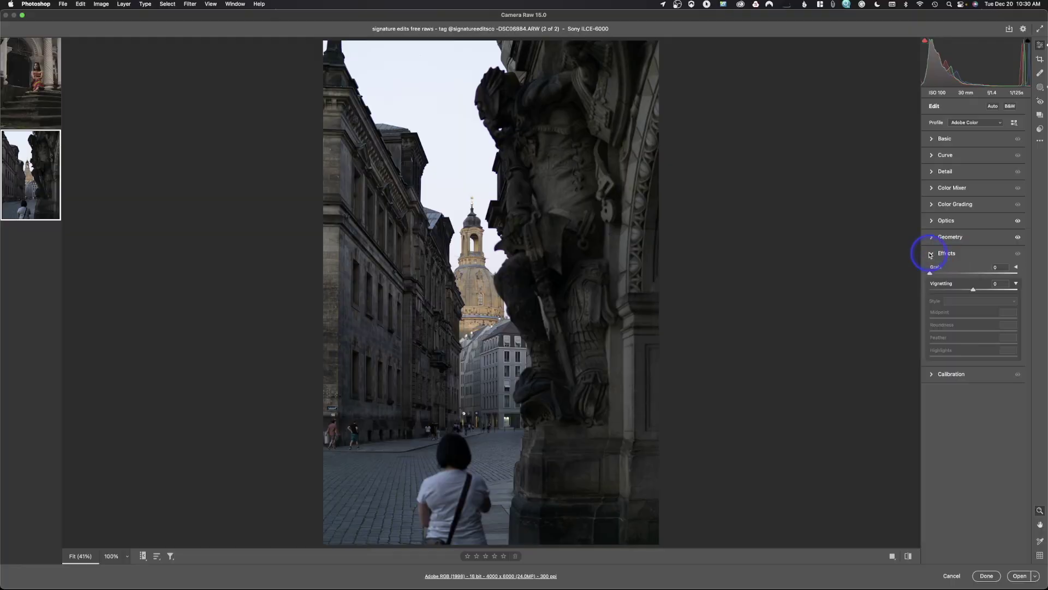
pyautogui.moveTo(930, 273); pyautogui.dragTo(952, 294)
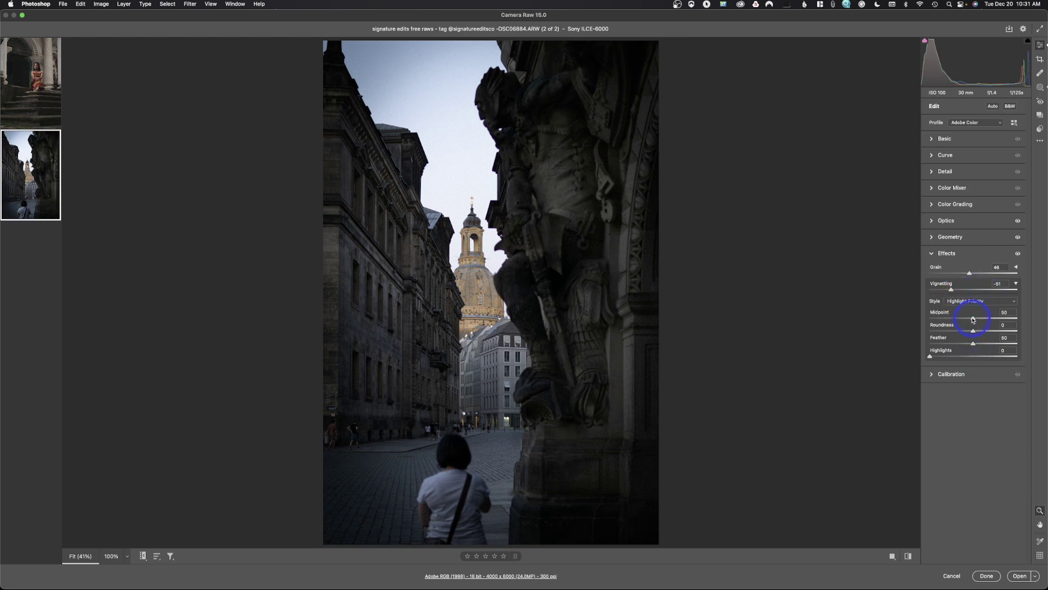
pyautogui.moveTo(973, 320); pyautogui.dragTo(970, 345)
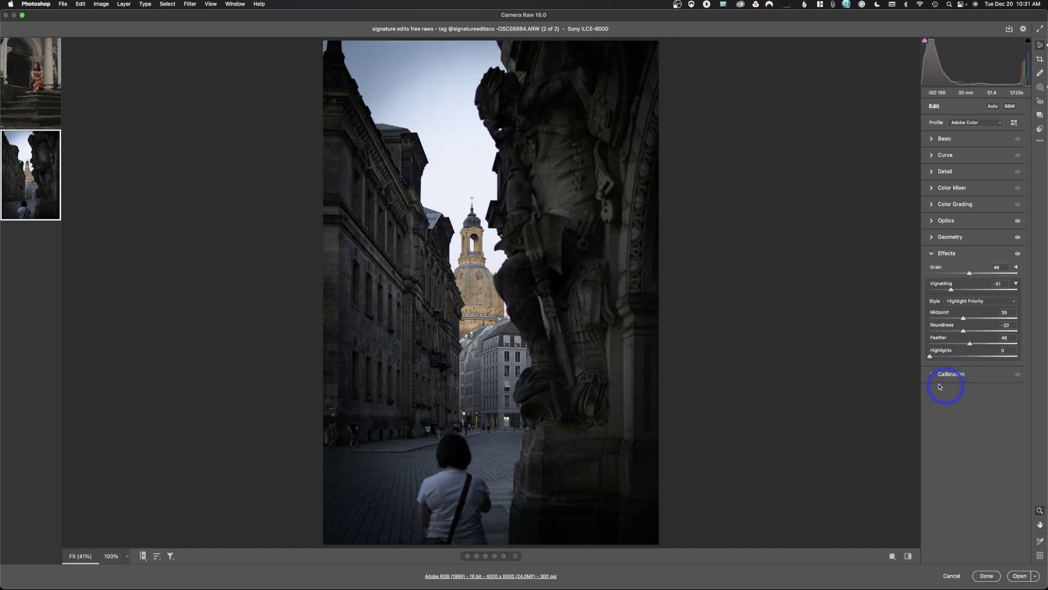
pyautogui.click(932, 255)
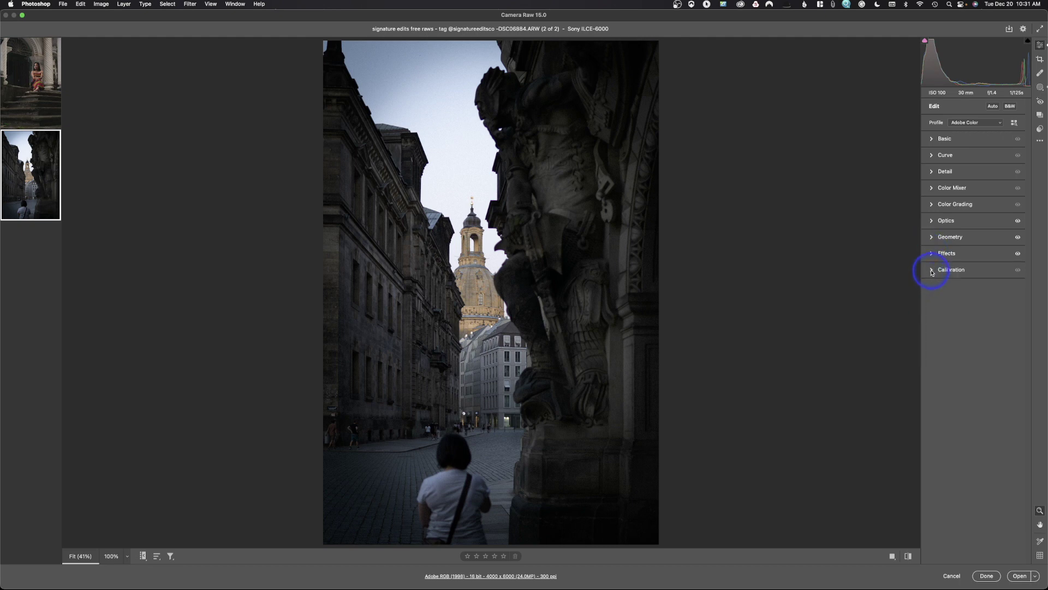
# Under Calibration, set the Shadows Tint to +4 and the Red Primary Hue to +11, and collapse the section.
pyautogui.click(932, 271)
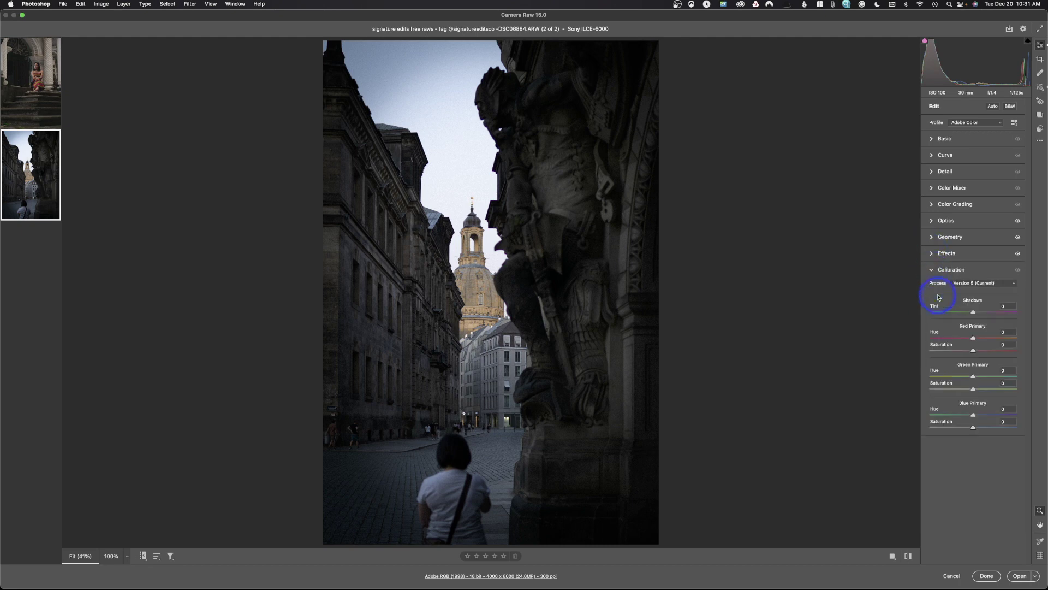
pyautogui.click(935, 188)
pyautogui.click(935, 192)
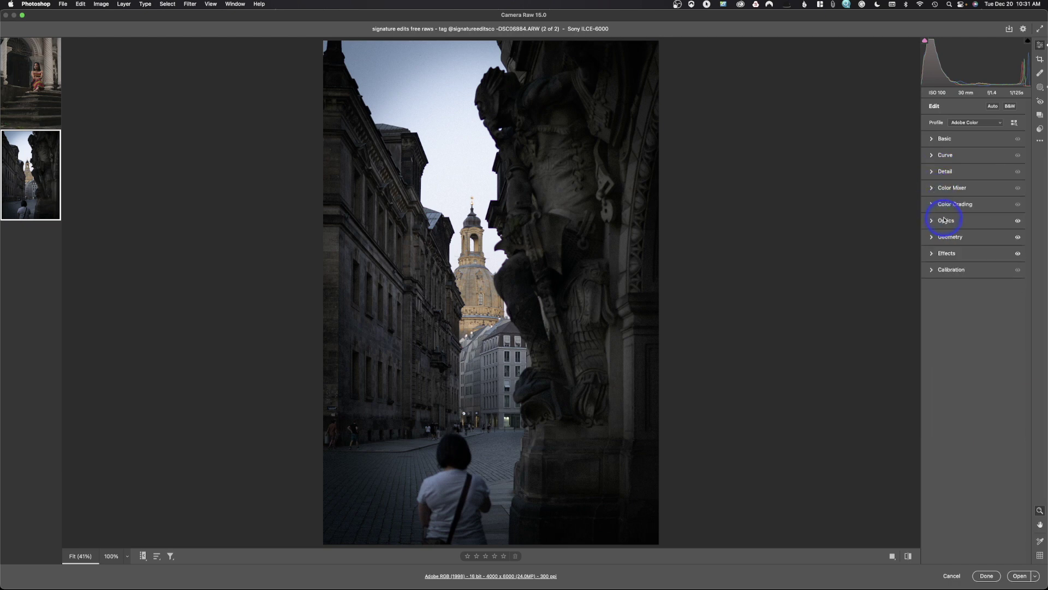
pyautogui.click(930, 269)
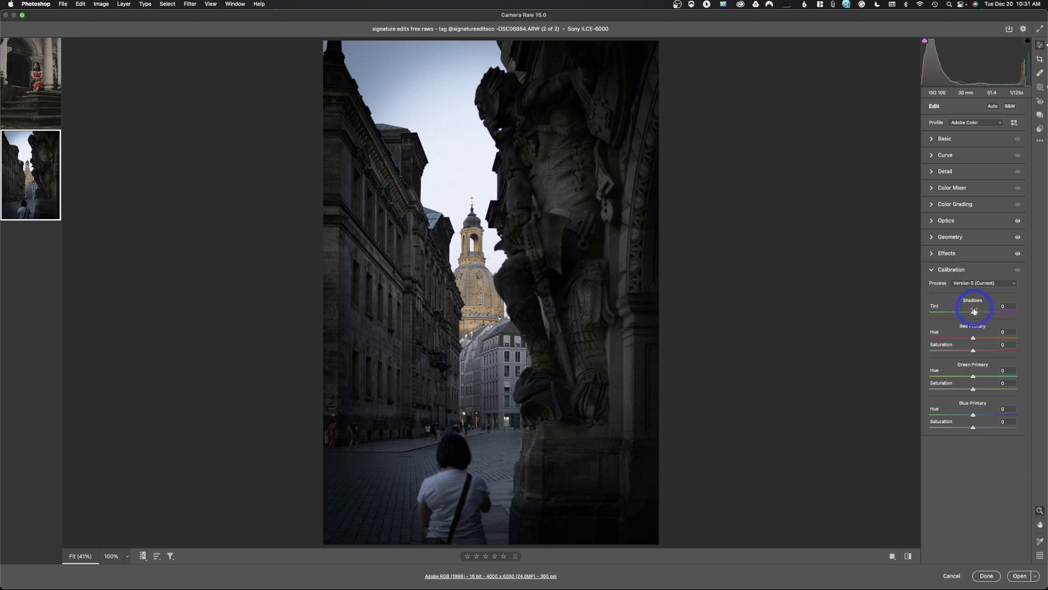
pyautogui.moveTo(974, 313)
pyautogui.mouseDown()
pyautogui.moveTo(955, 315)
pyautogui.moveTo(1001, 311)
pyautogui.moveTo(974, 321)
pyautogui.mouseUp()
pyautogui.moveTo(973, 338)
pyautogui.mouseDown()
pyautogui.moveTo(937, 339)
pyautogui.moveTo(978, 341)
pyautogui.moveTo(975, 354)
pyautogui.mouseUp()
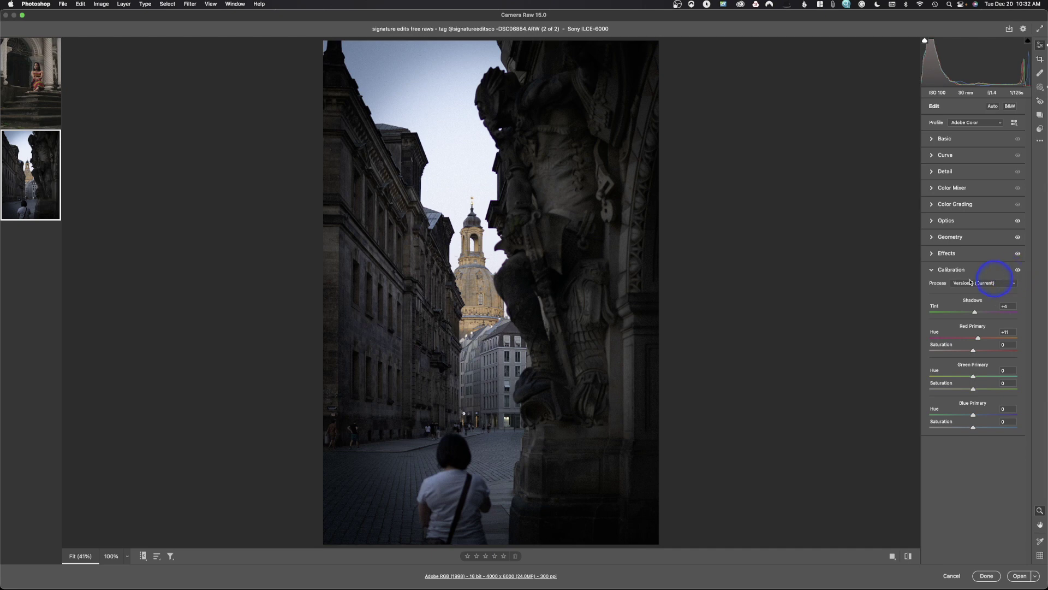
pyautogui.click(936, 270)
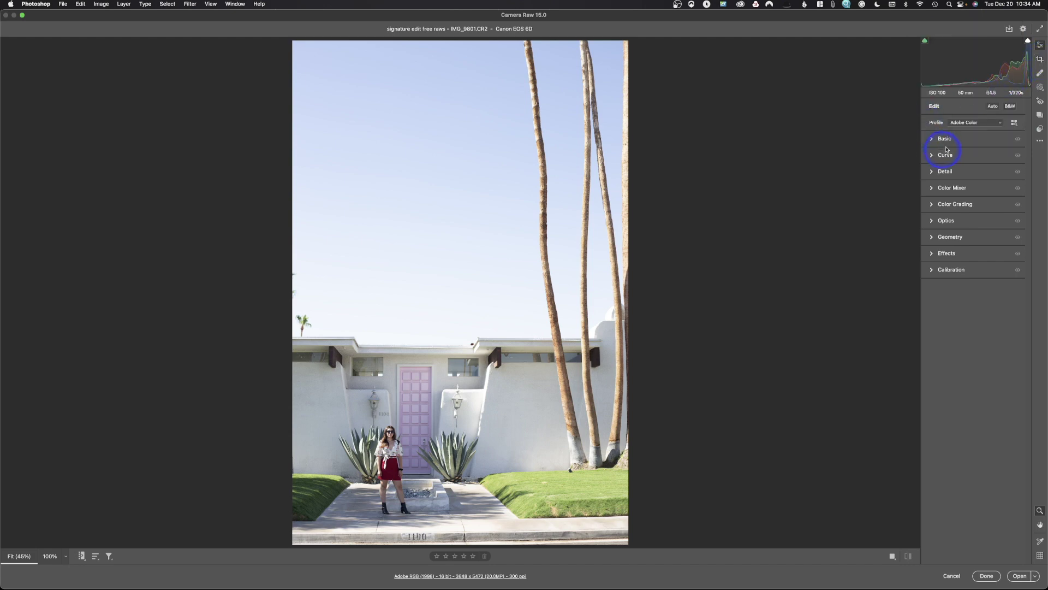
# Crop the house photo to a 1 x 1 ratio of about 3285 x 3285 px around the woman and pink door.
pyautogui.click(1039, 60)
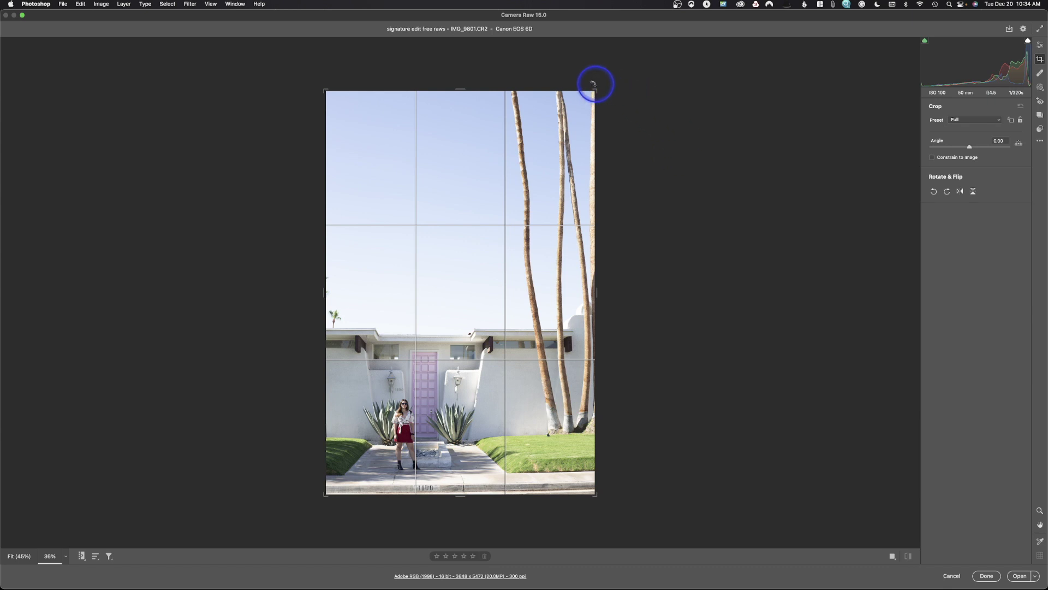
pyautogui.moveTo(596, 90); pyautogui.dragTo(613, 114)
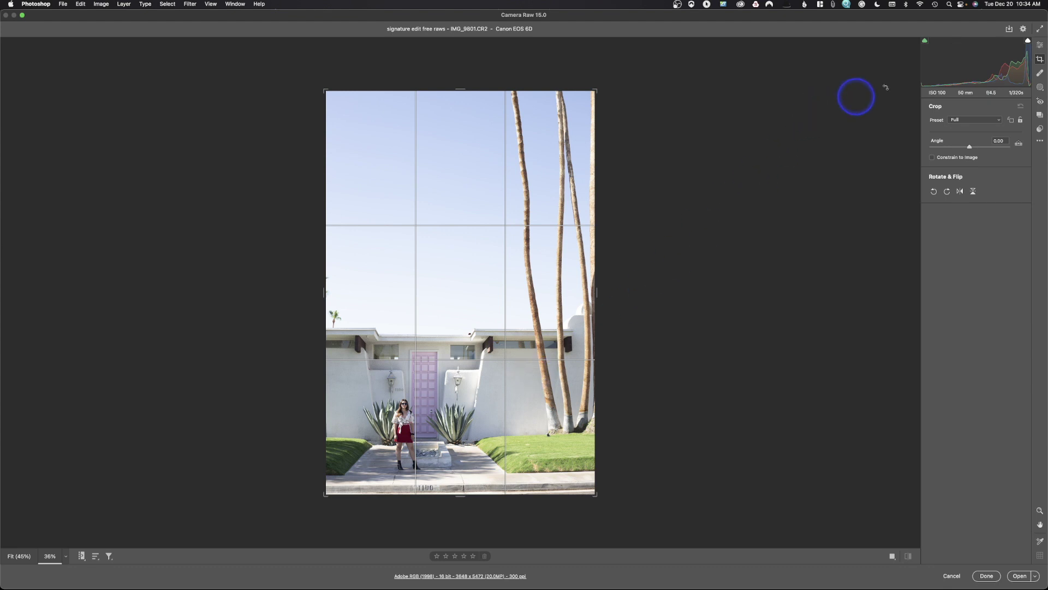
pyautogui.click(968, 121)
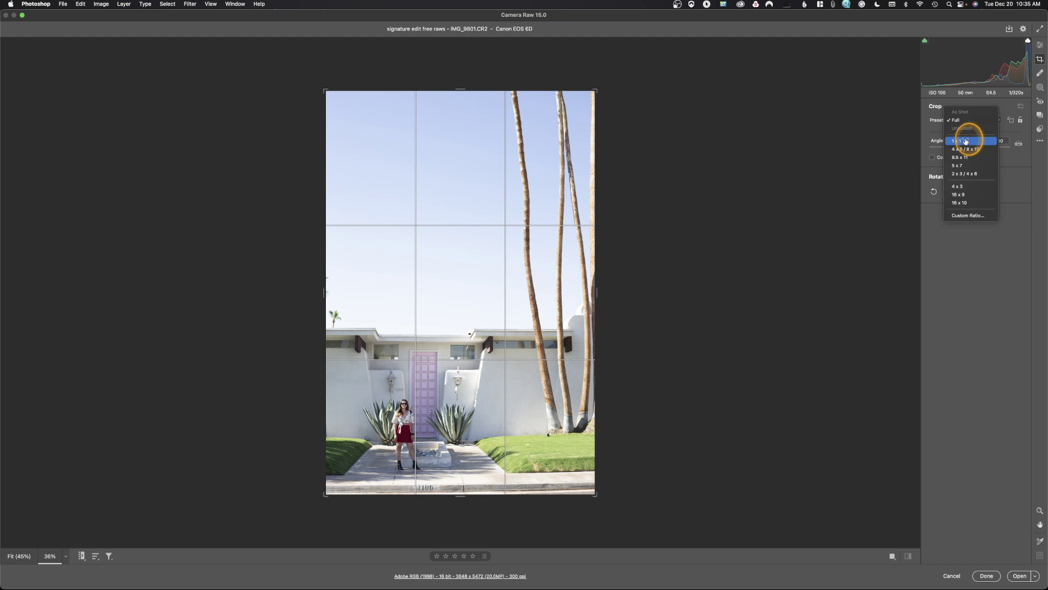
pyautogui.click(966, 141)
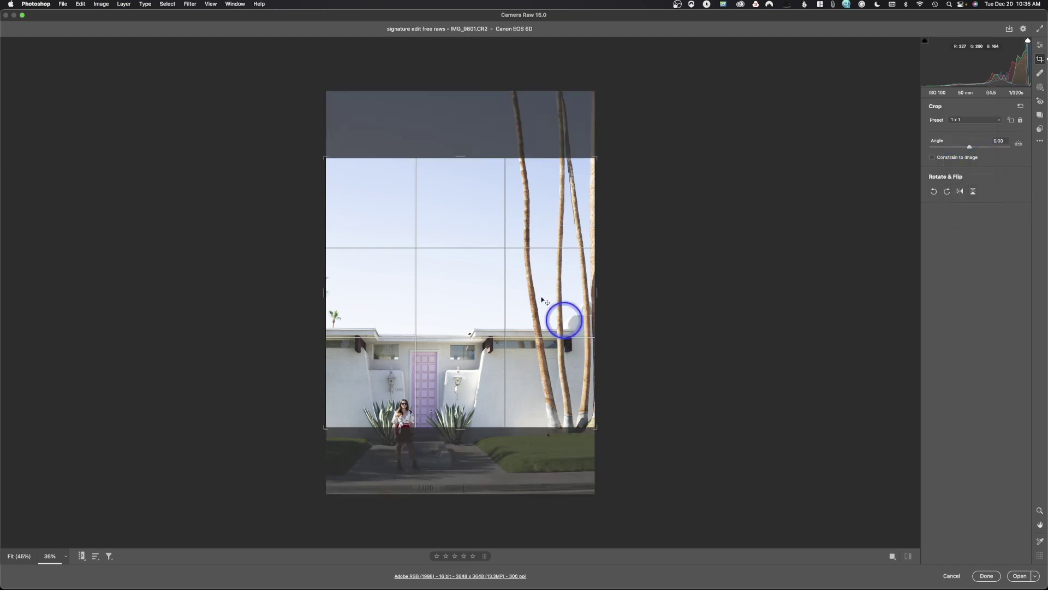
pyautogui.moveTo(596, 158); pyautogui.dragTo(594, 166)
pyautogui.moveTo(564, 240); pyautogui.dragTo(557, 197)
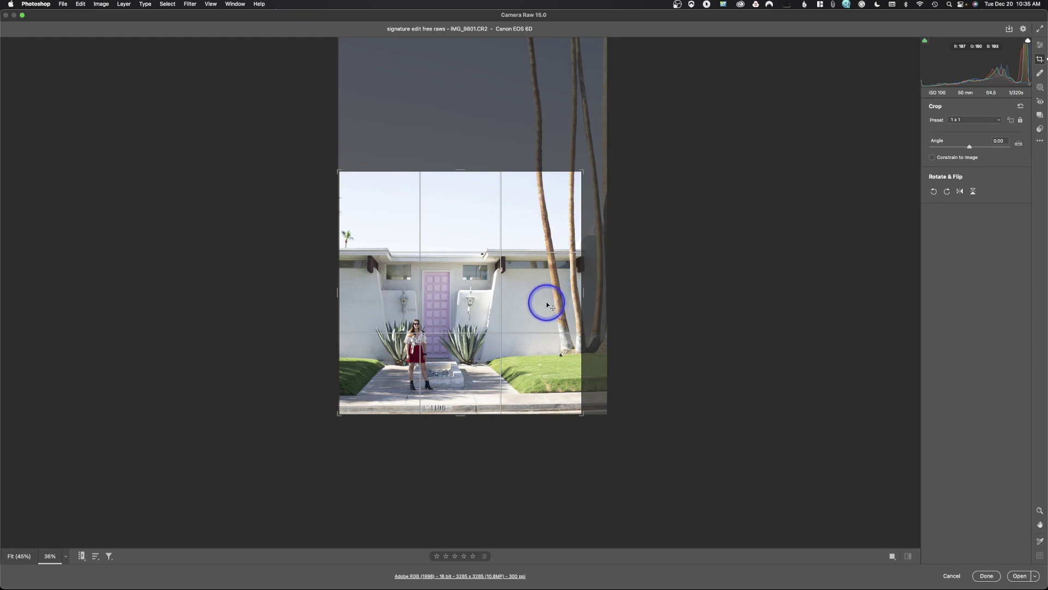
pyautogui.press('Return')
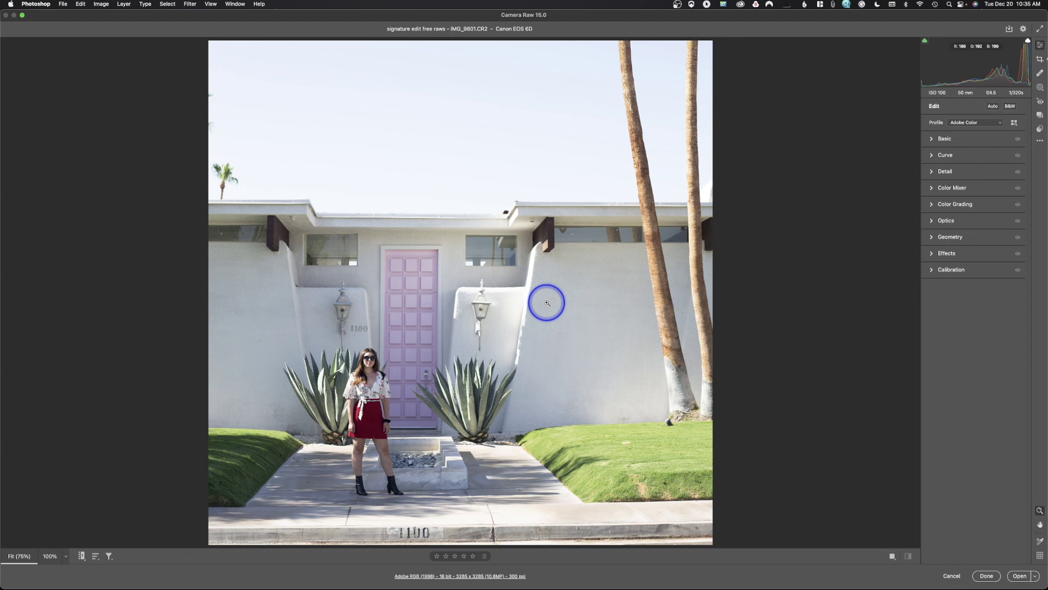
# Reopen the crop of the house photo and restore it to the Full preset.
pyautogui.moveTo(1018, 74)
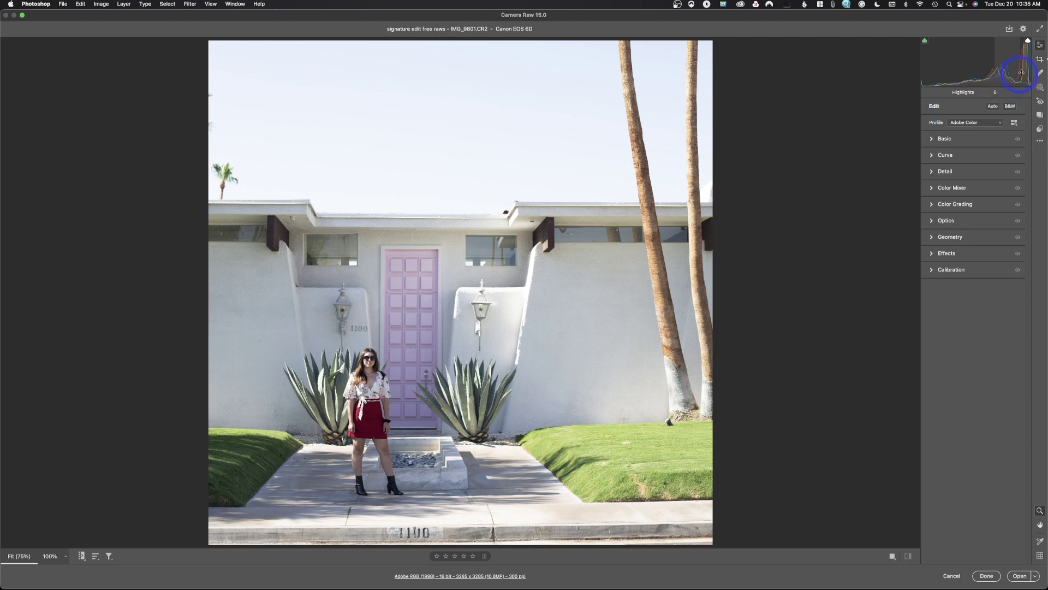
pyautogui.click(1040, 58)
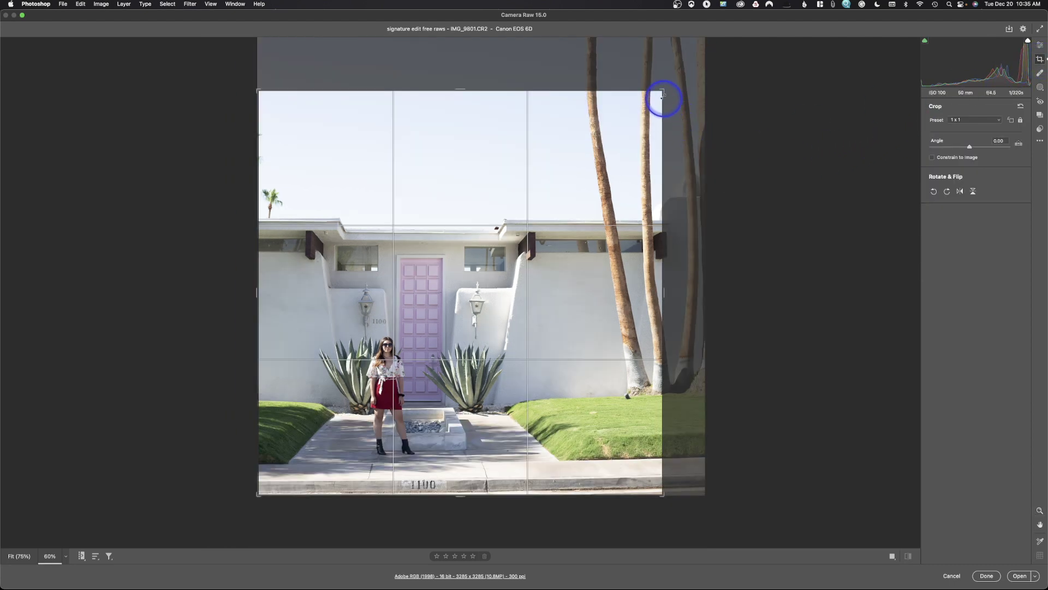
pyautogui.click(971, 119)
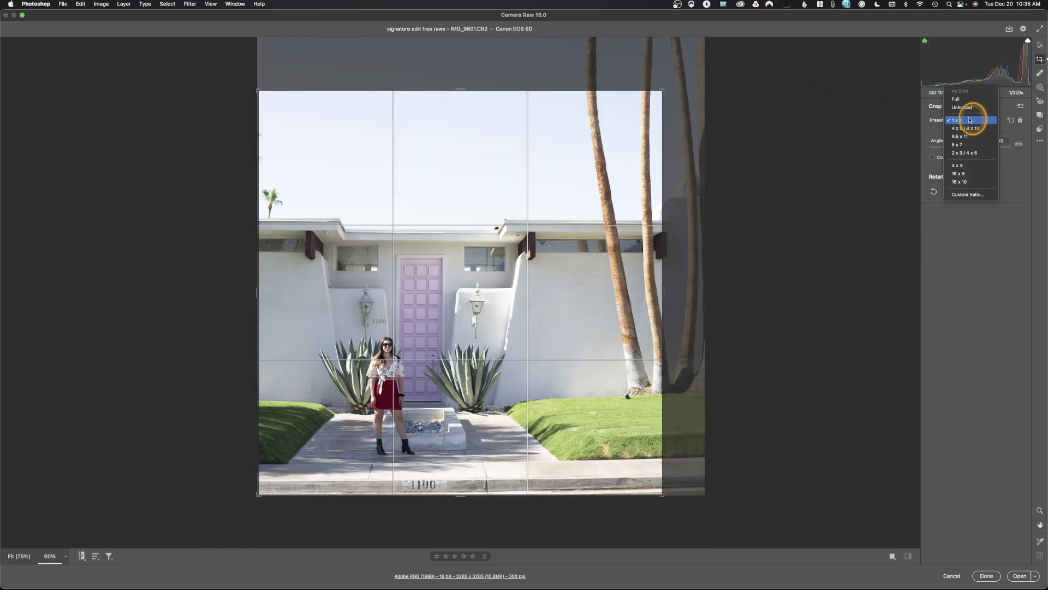
pyautogui.click(963, 99)
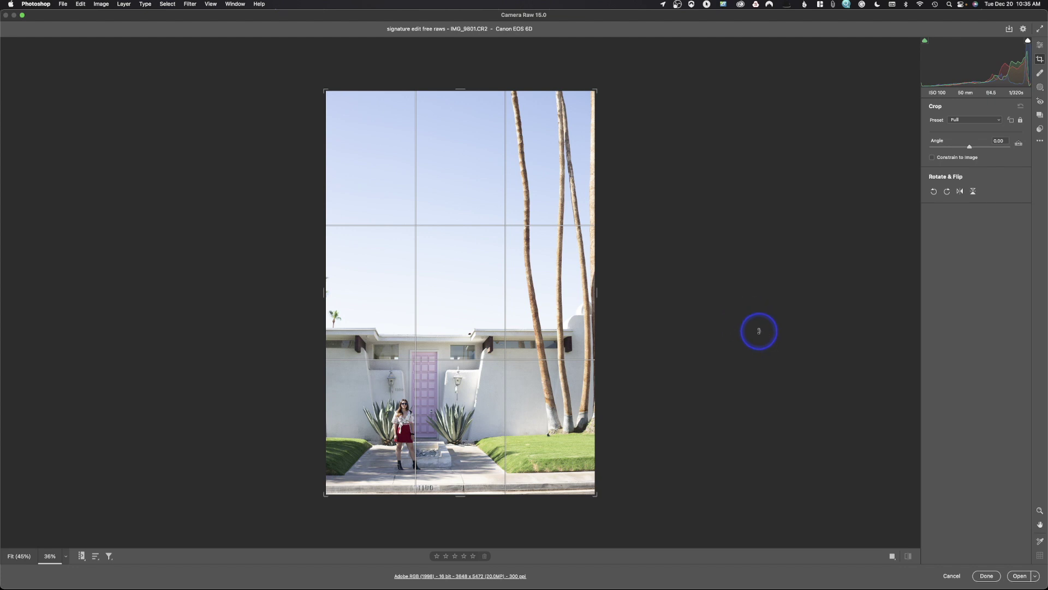
pyautogui.click(991, 120)
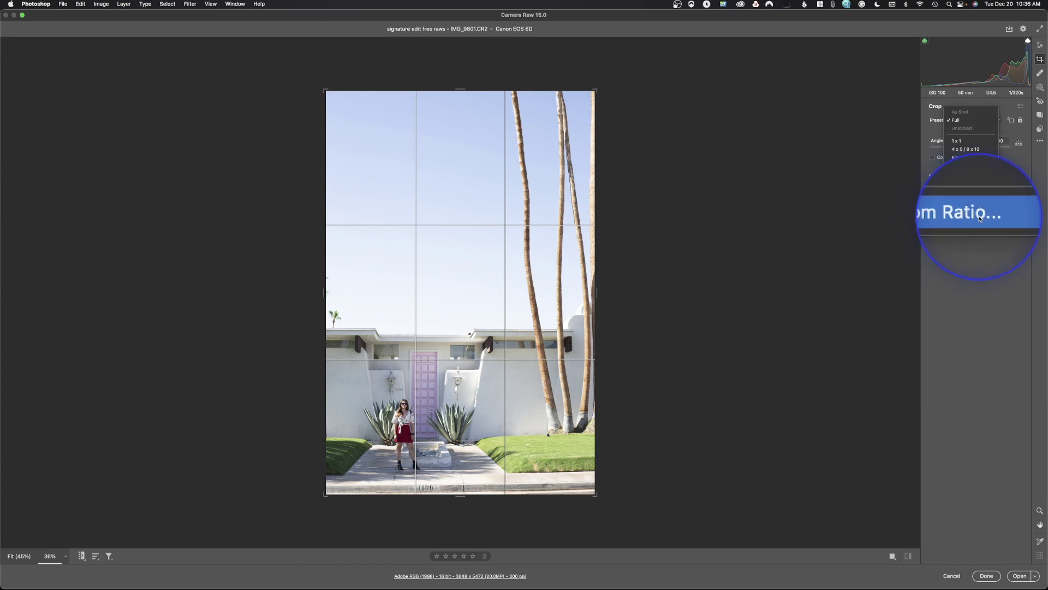
pyautogui.click(975, 216)
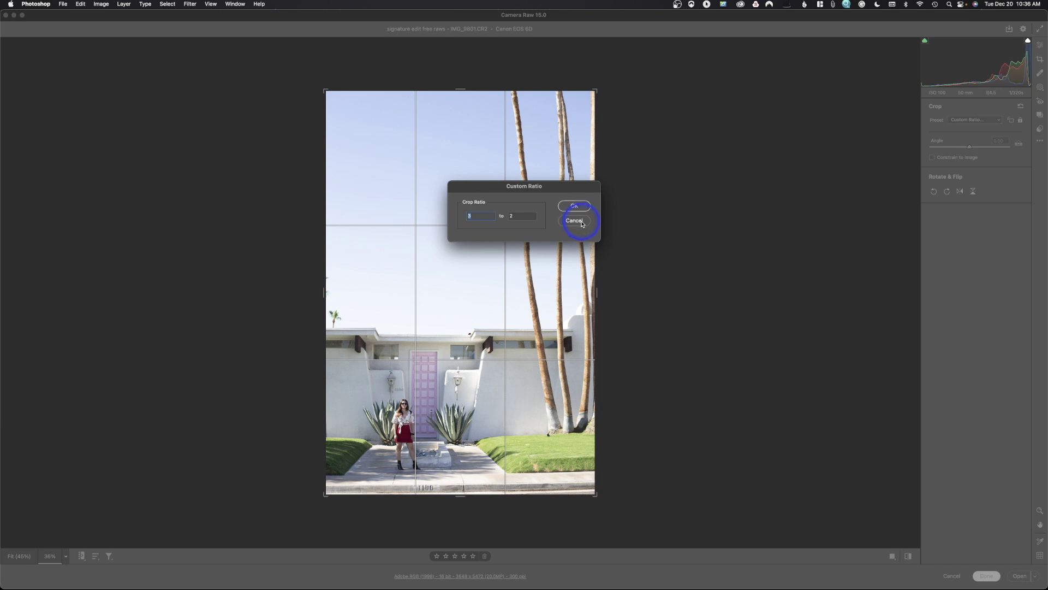
pyautogui.click(574, 221)
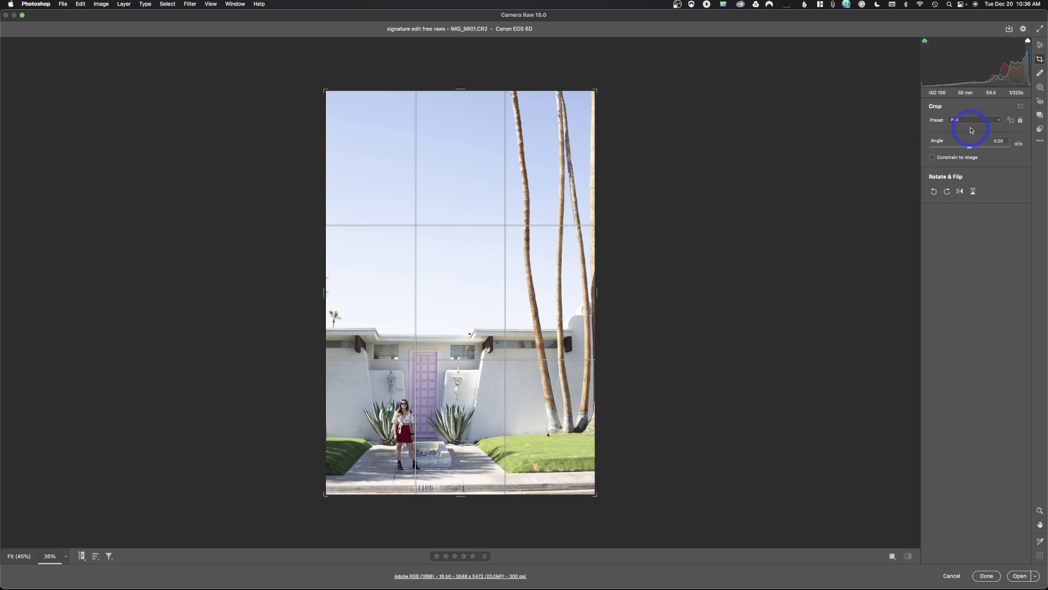
# Toggle the crop to landscape and back, and tighten it with the aspect ratio locked to about 3087 x 4630 px.
pyautogui.click(1012, 124)
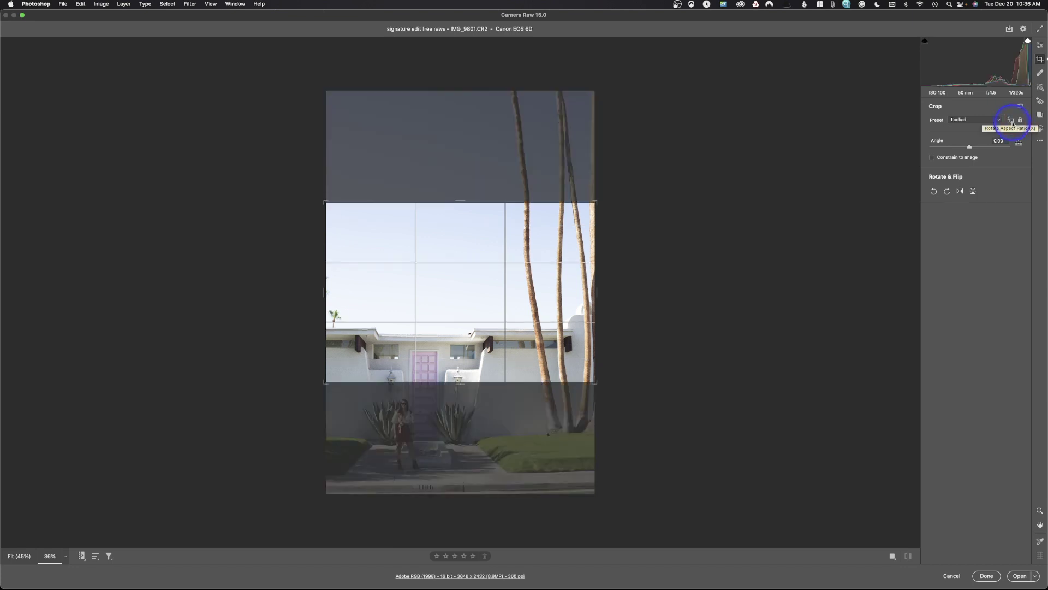
pyautogui.click(1011, 124)
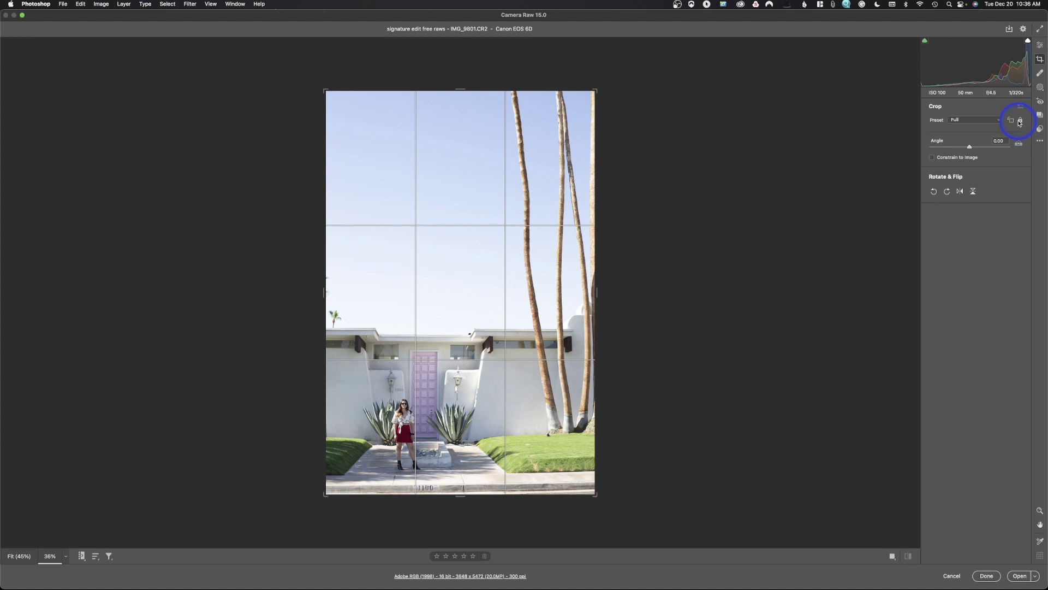
pyautogui.click(1020, 122)
pyautogui.moveTo(595, 90); pyautogui.dragTo(578, 85)
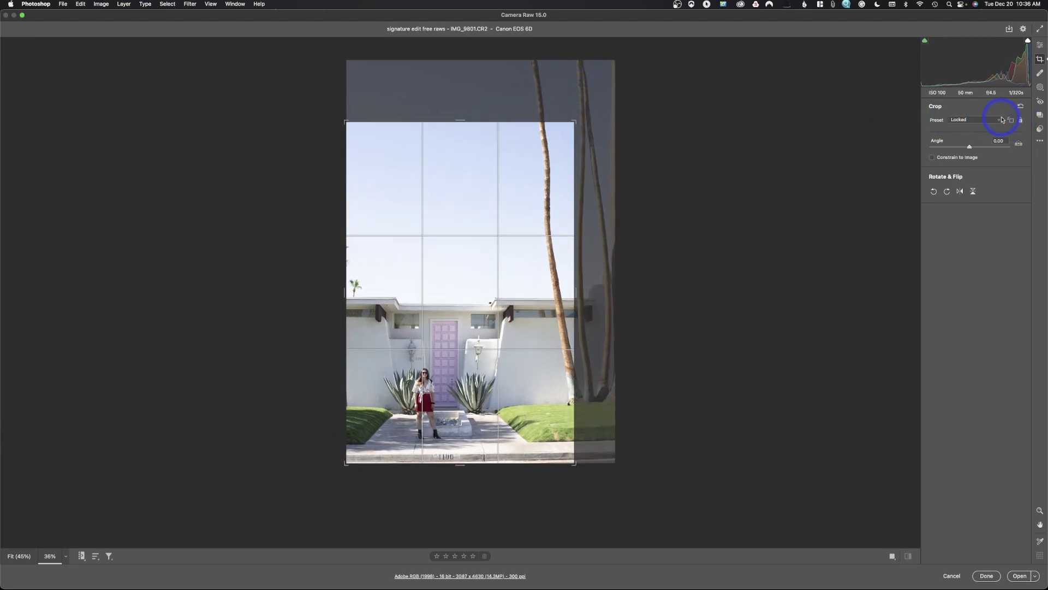
# Narrow the crop with the aspect ratio unlocked, then lock it and shrink the crop to about 1588 x 4030 px.
pyautogui.click(1020, 122)
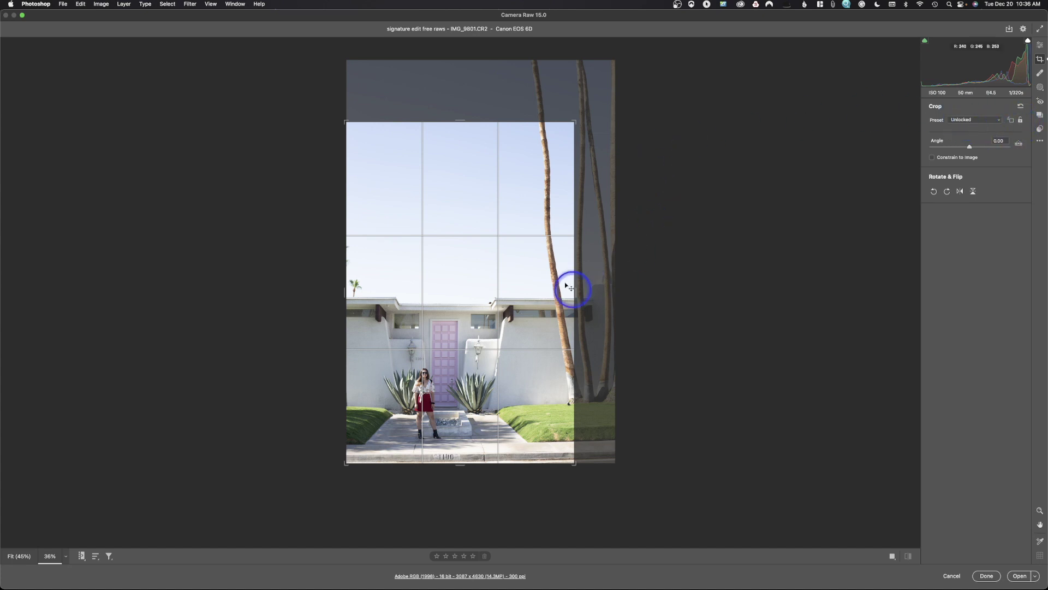
pyautogui.moveTo(574, 292); pyautogui.dragTo(528, 293)
pyautogui.click(1022, 120)
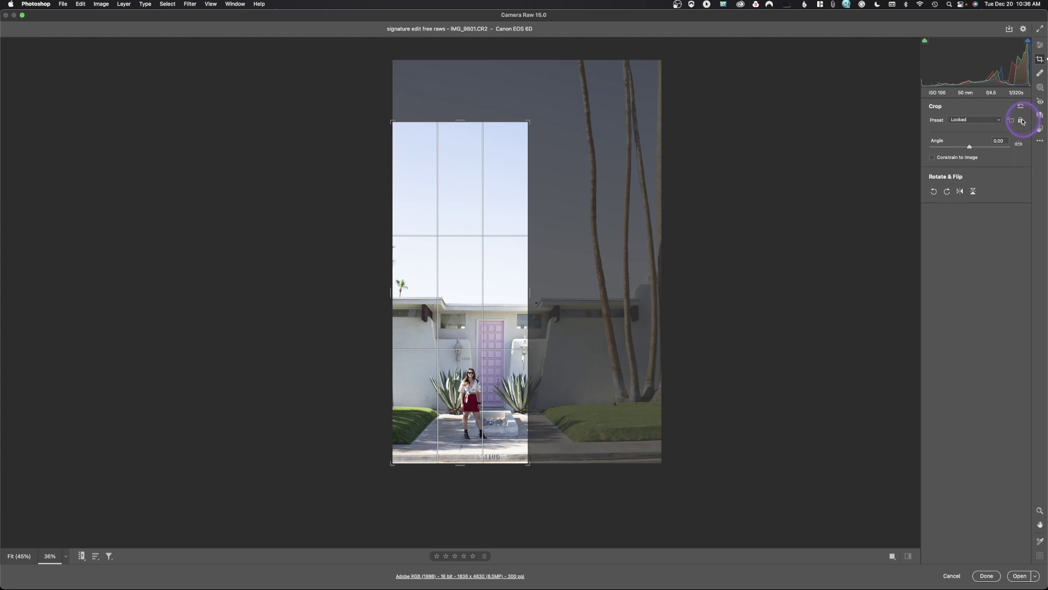
pyautogui.moveTo(531, 122); pyautogui.dragTo(516, 159)
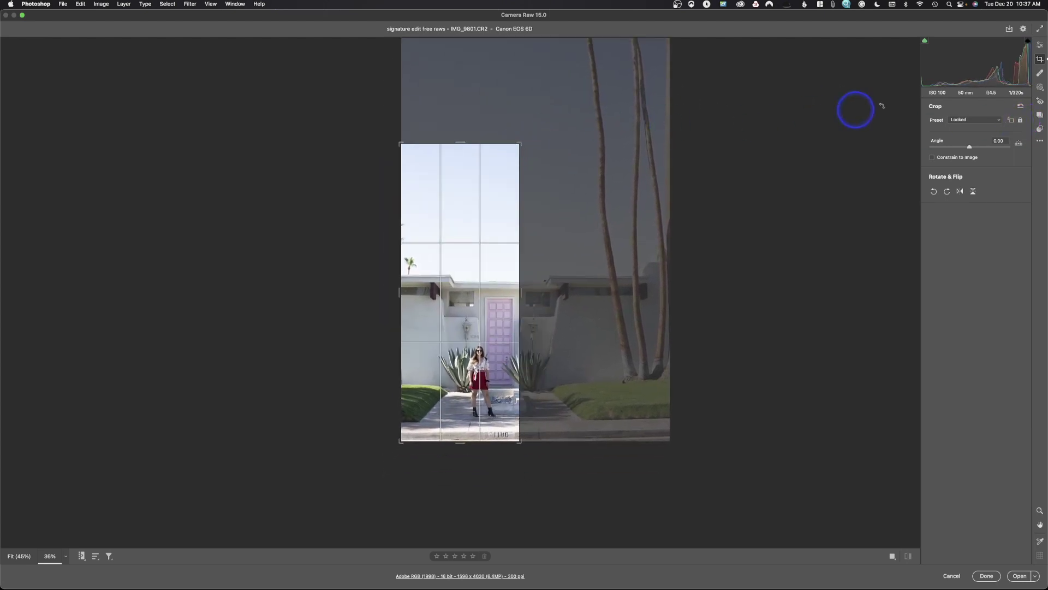
# Apply the 2 x 3 / 4 x 6 crop preset and enlarge the crop to about 2042 x 3063 px.
pyautogui.click(1021, 121)
pyautogui.click(961, 119)
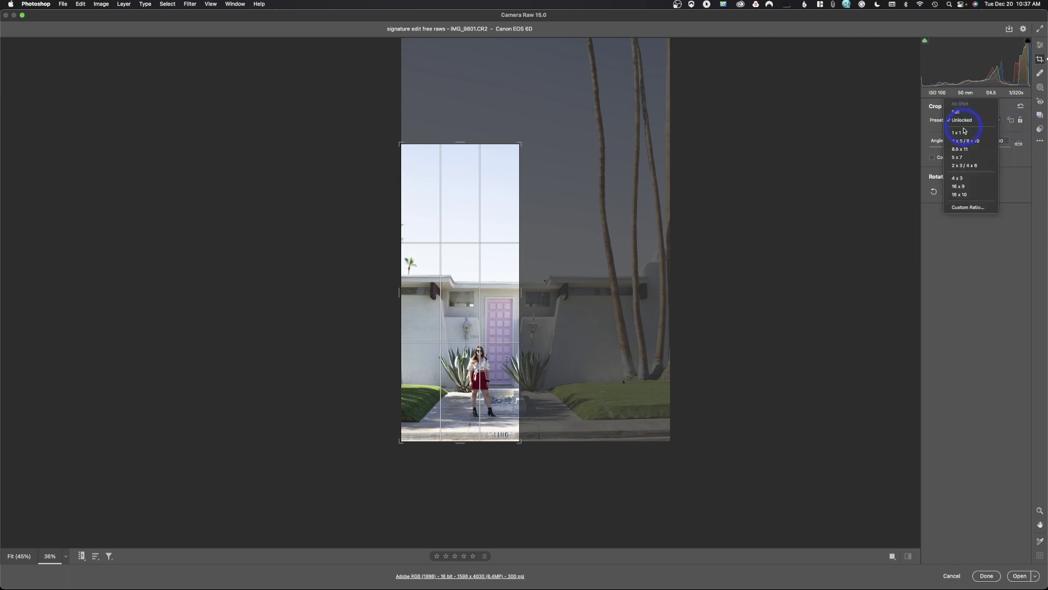
pyautogui.click(964, 165)
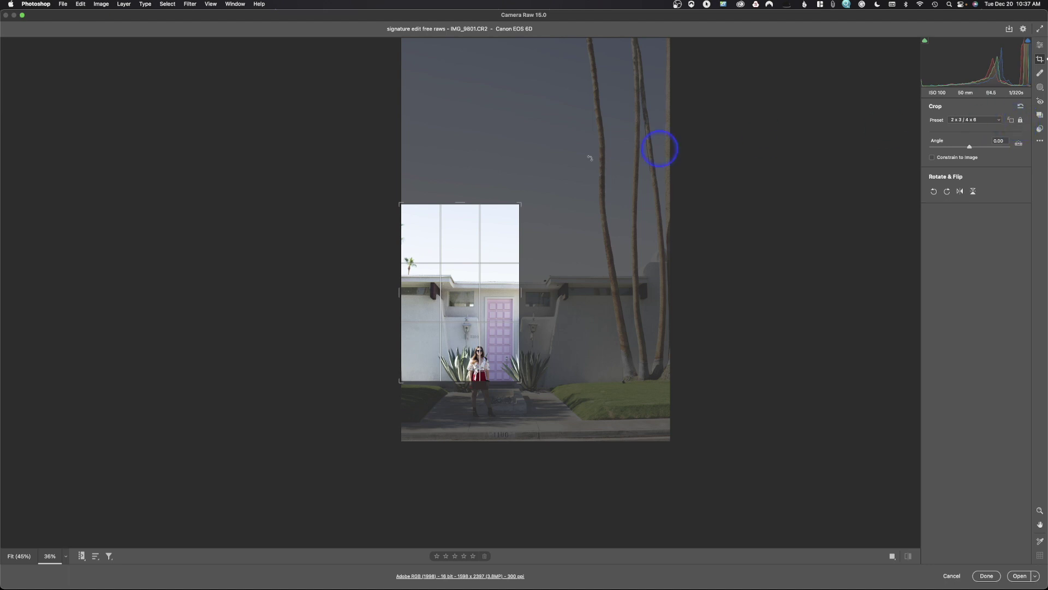
pyautogui.moveTo(518, 205); pyautogui.dragTo(619, 158)
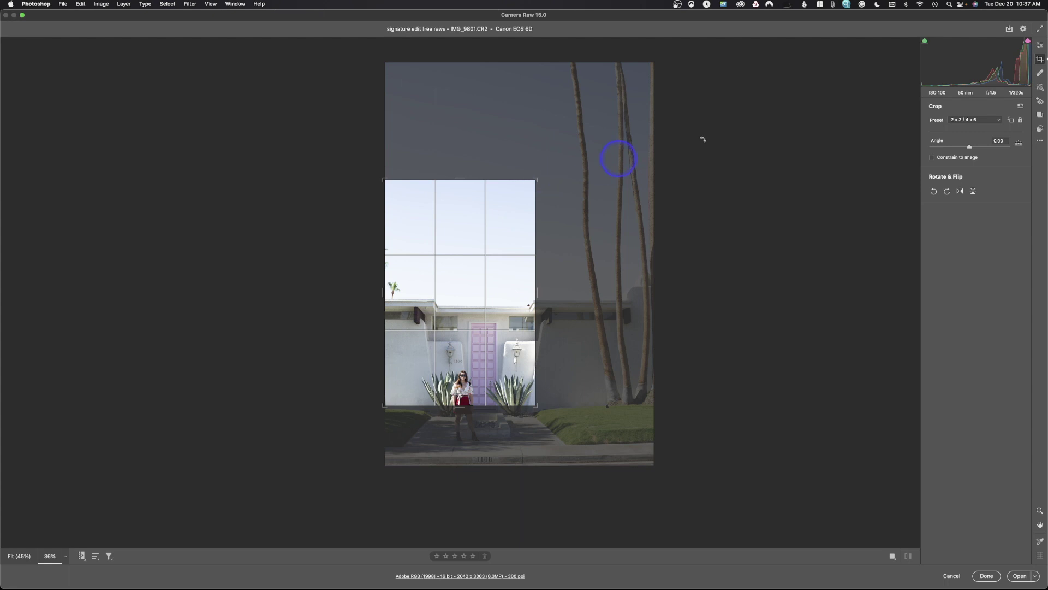
# Switch the 2 x 3 crop to landscape and resize it around the house front to about 3051 x 2034 px.
pyautogui.click(1011, 121)
pyautogui.click(1010, 122)
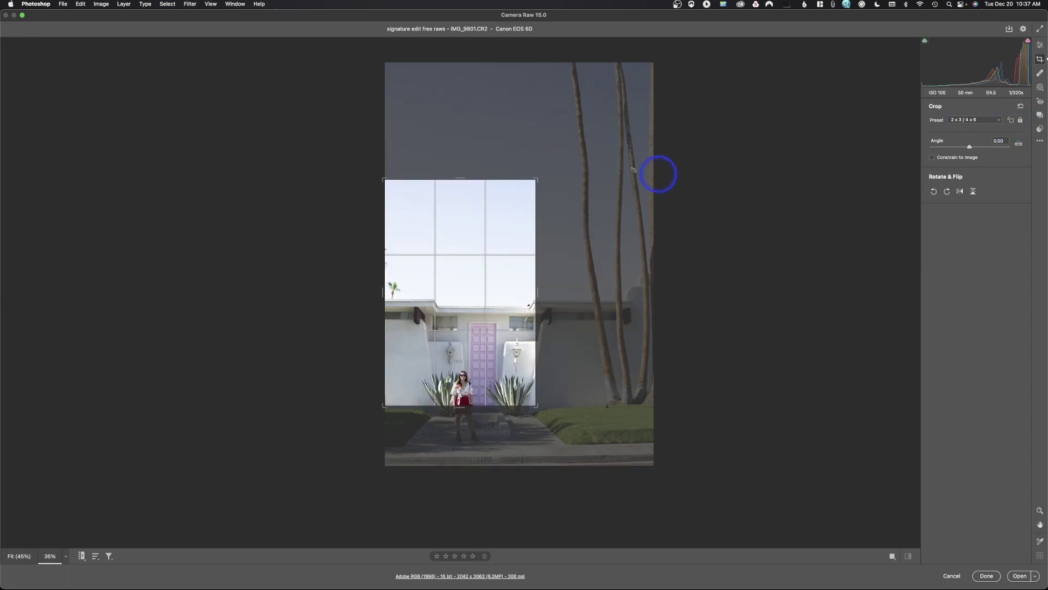
pyautogui.moveTo(539, 179); pyautogui.dragTo(609, 198)
pyautogui.moveTo(460, 198); pyautogui.dragTo(458, 224)
pyautogui.moveTo(353, 221); pyautogui.dragTo(353, 218)
pyautogui.moveTo(565, 221); pyautogui.dragTo(564, 222)
pyautogui.moveTo(457, 362)
pyautogui.mouseDown()
pyautogui.moveTo(457, 344)
pyautogui.moveTo(457, 360)
pyautogui.mouseUp()
pyautogui.moveTo(354, 293); pyautogui.dragTo(352, 294)
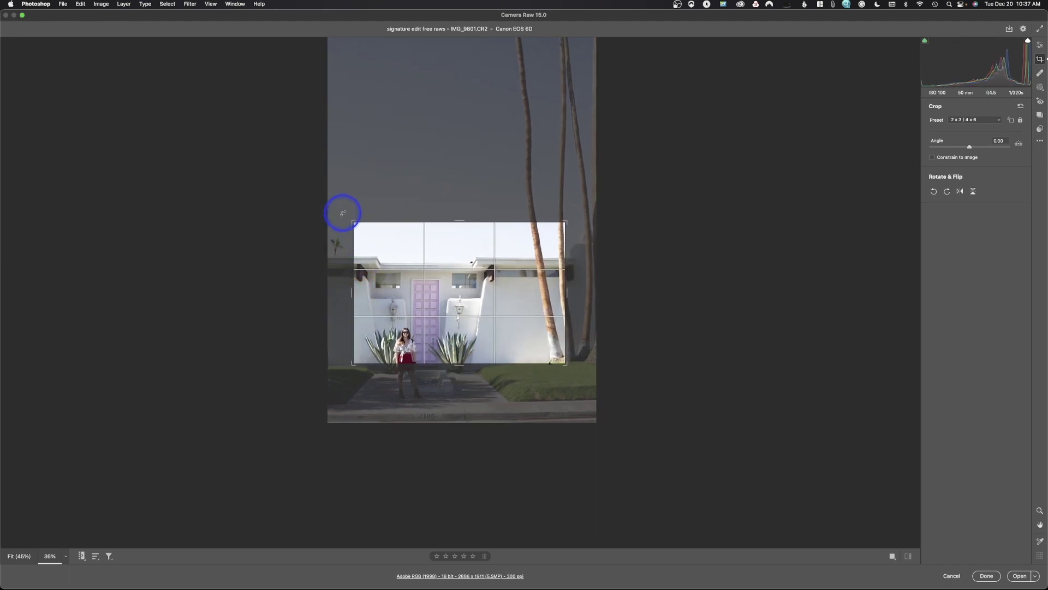
pyautogui.moveTo(354, 222); pyautogui.dragTo(348, 215)
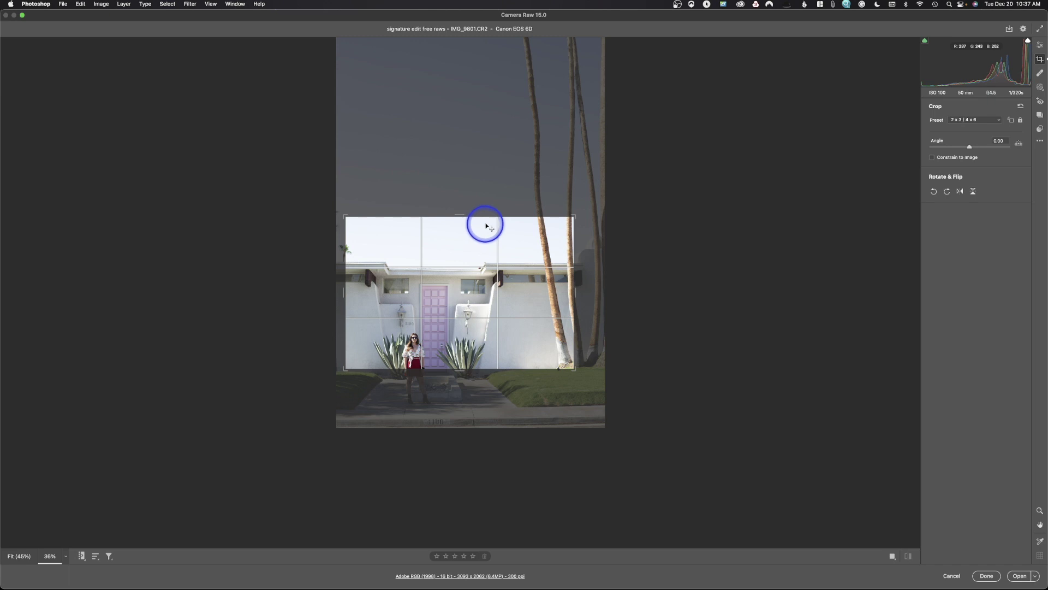
pyautogui.moveTo(459, 216)
pyautogui.mouseDown()
pyautogui.moveTo(464, 206)
pyautogui.moveTo(460, 219)
pyautogui.mouseUp()
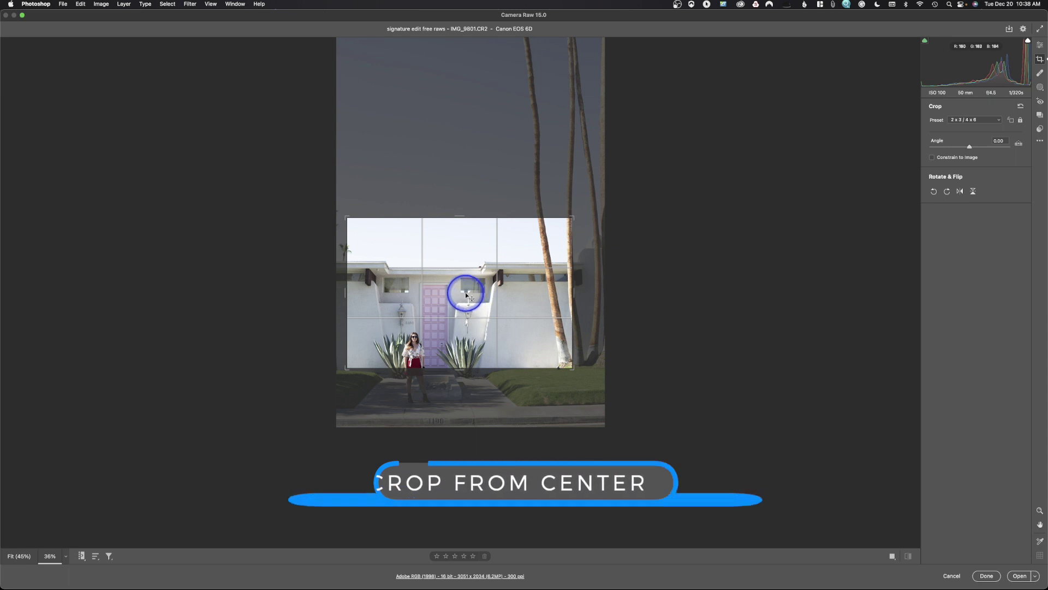
# Enlarge the crop from its center to about 3162 x 2108 px and rotate the photo to an angle of about -0.50.
pyautogui.press('alt')
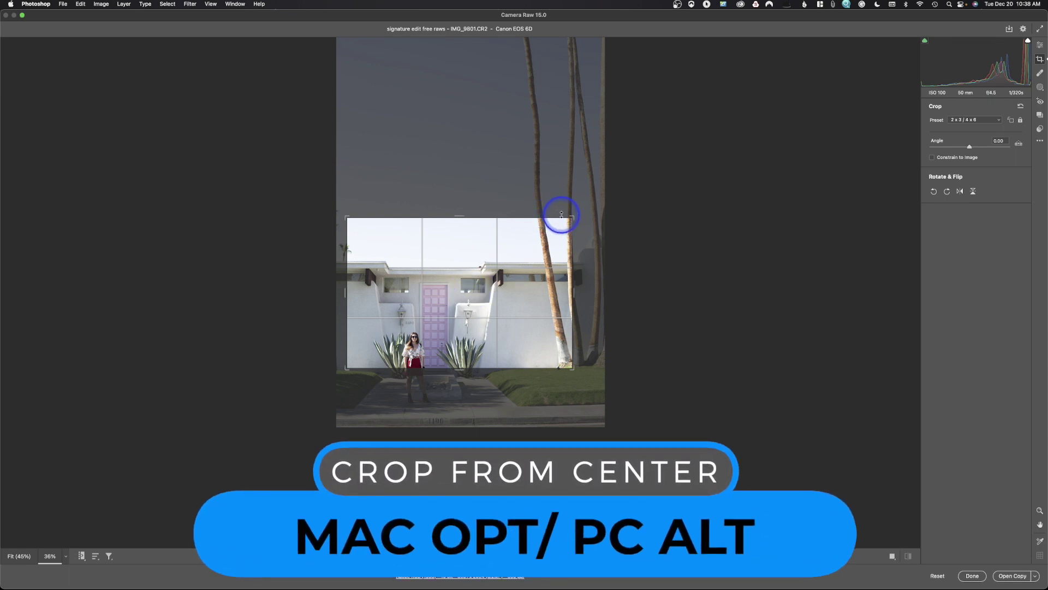
pyautogui.moveTo(571, 217)
pyautogui.mouseDown()
pyautogui.moveTo(584, 210)
pyautogui.moveTo(527, 261)
pyautogui.moveTo(589, 215)
pyautogui.mouseUp()
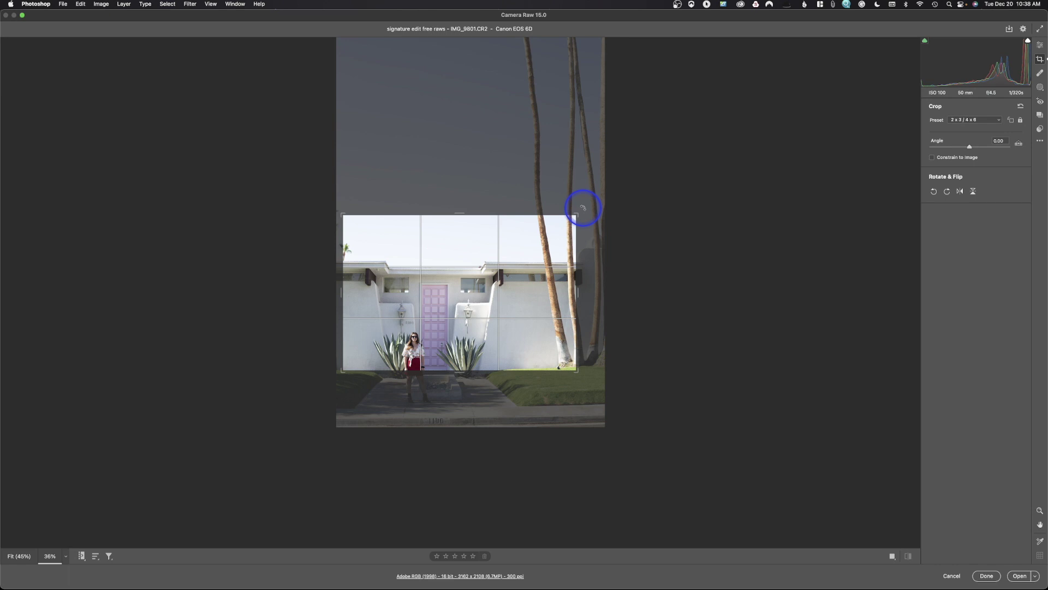
pyautogui.moveTo(583, 208)
pyautogui.mouseDown()
pyautogui.moveTo(587, 227)
pyautogui.moveTo(583, 182)
pyautogui.moveTo(580, 209)
pyautogui.mouseUp()
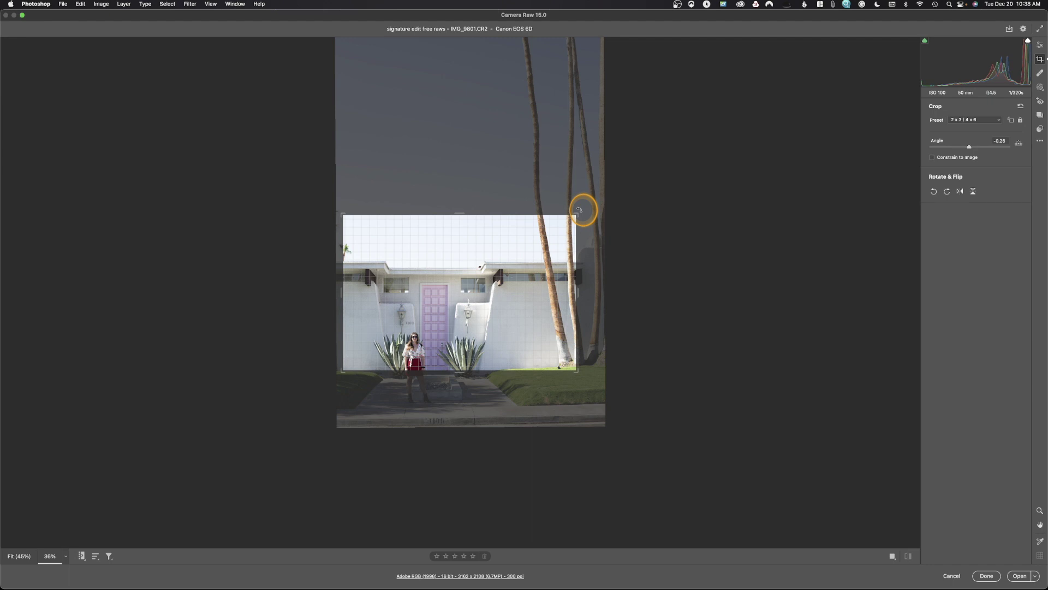
pyautogui.moveTo(580, 209); pyautogui.dragTo(581, 211)
pyautogui.moveTo(969, 147); pyautogui.dragTo(970, 148)
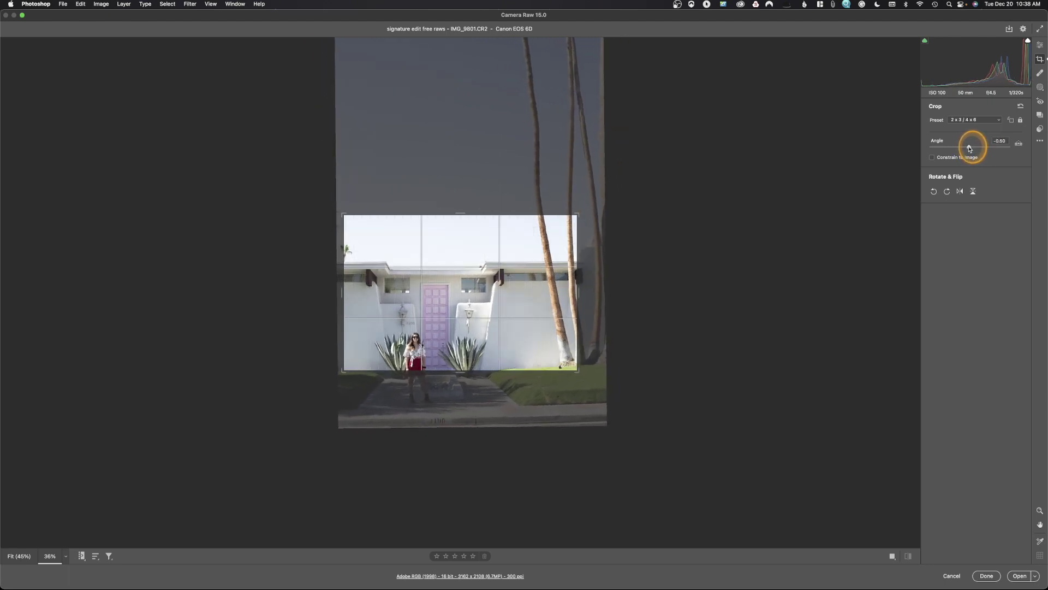
# Rotate the house photo in both directions back to upright, and flip it horizontally and vertically and back each time.
pyautogui.click(934, 191)
pyautogui.click(935, 191)
pyautogui.click(935, 191)
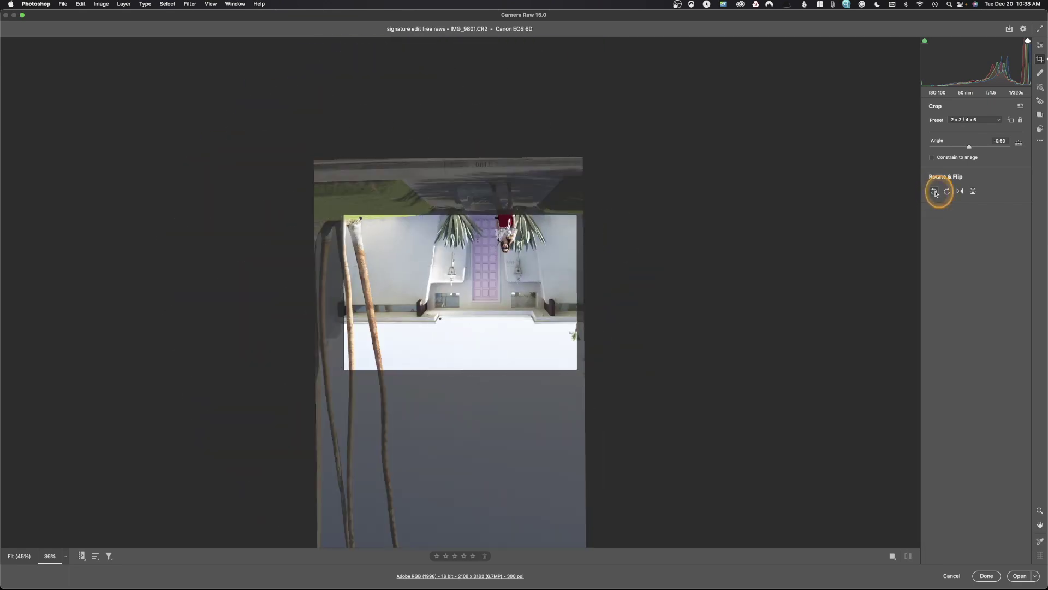
pyautogui.click(935, 191)
pyautogui.click(948, 192)
pyautogui.click(938, 192)
pyautogui.click(960, 193)
pyautogui.click(961, 192)
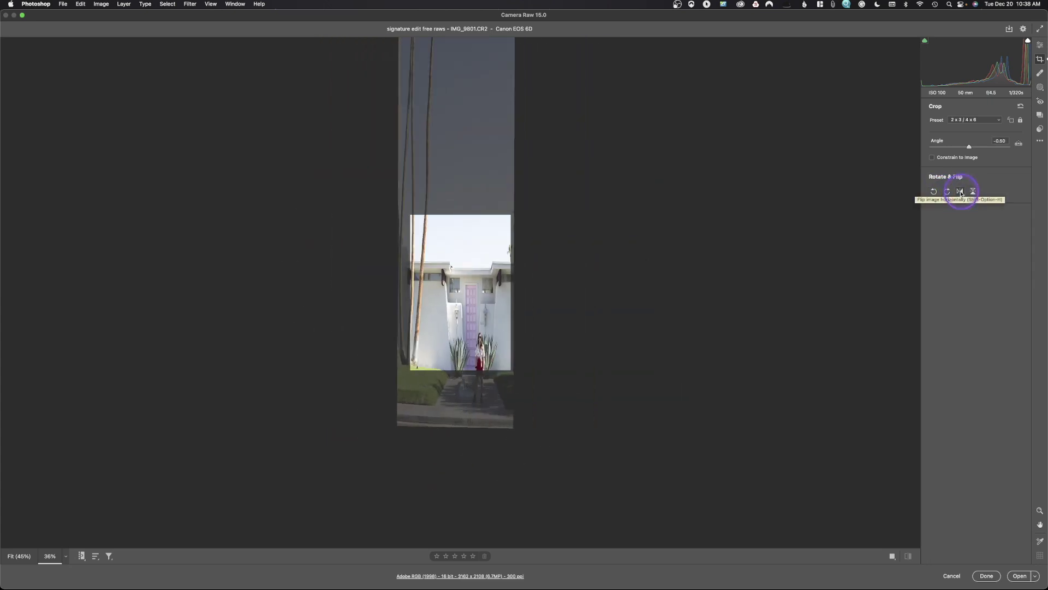
pyautogui.click(973, 191)
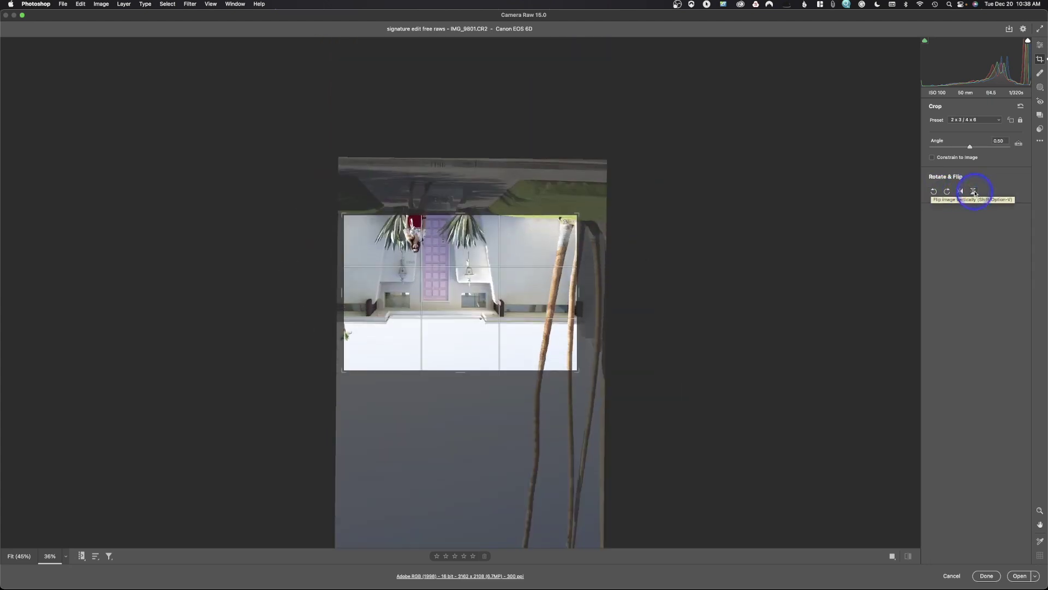
pyautogui.click(973, 191)
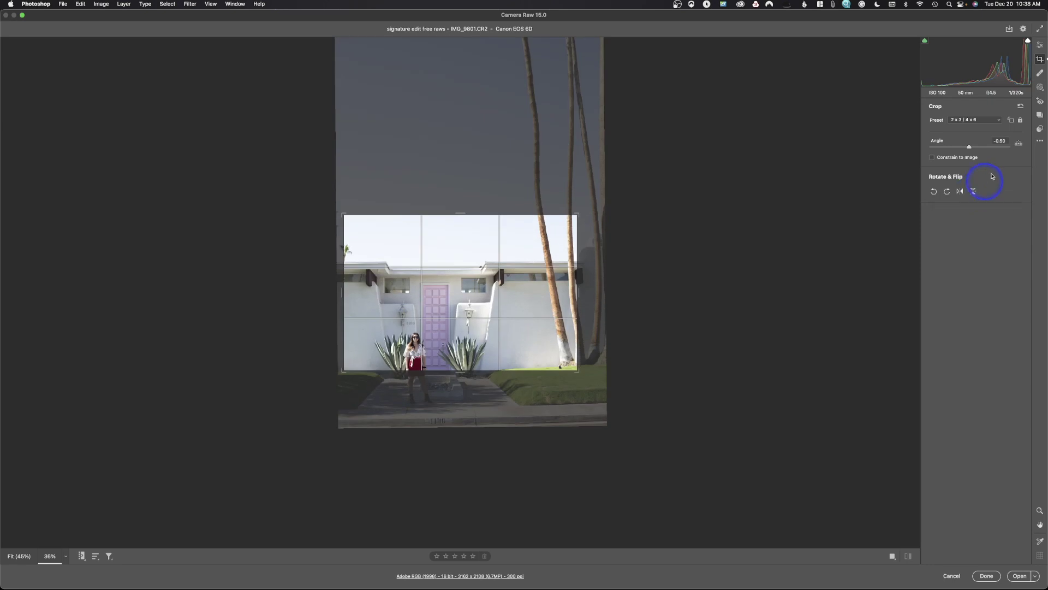
# Straighten the house photo along the roofline, and reset the crop to the Full preset.
pyautogui.click(1020, 145)
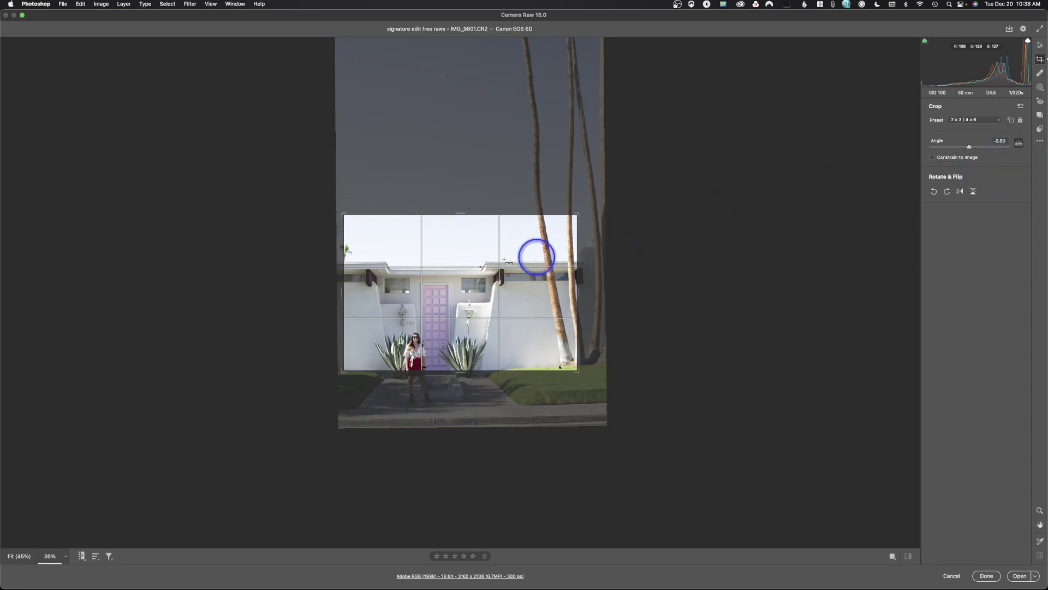
pyautogui.moveTo(389, 266); pyautogui.dragTo(482, 266)
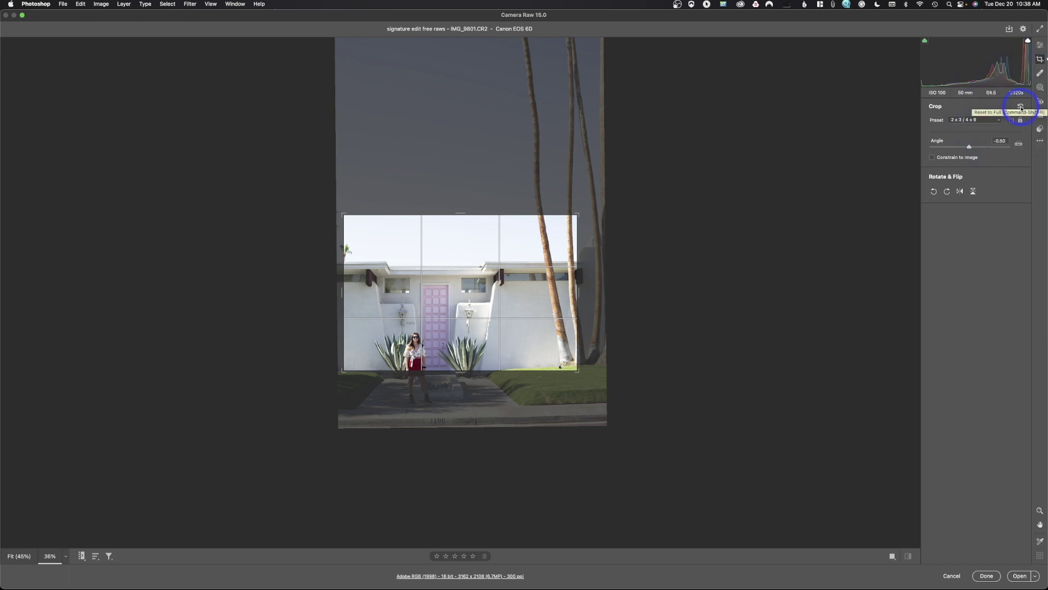
pyautogui.click(1020, 106)
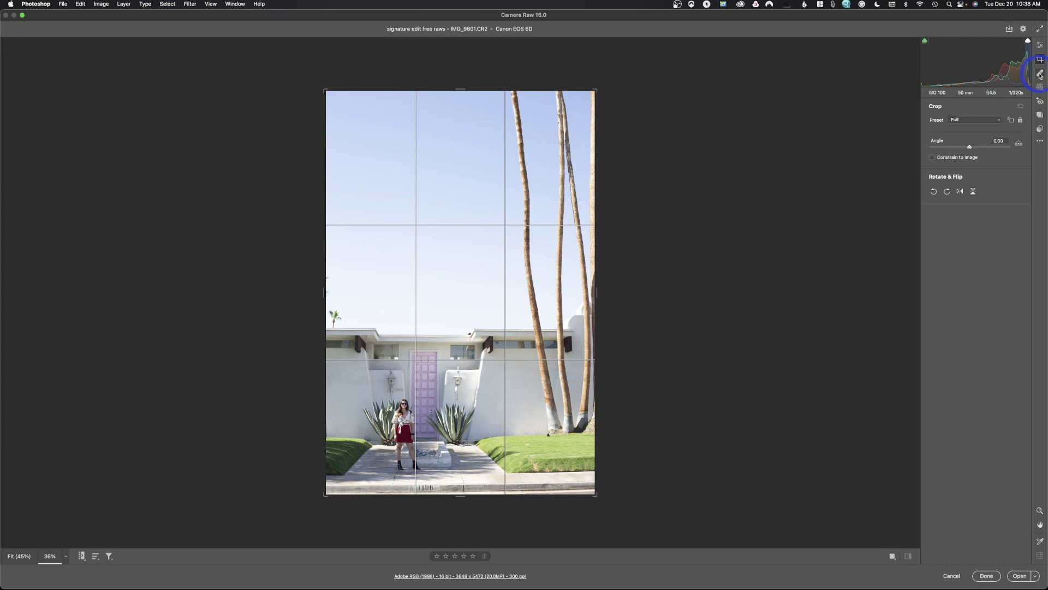
# Try content-aware removal on the woman in Healing, undo it, and remove the top of the leftmost tall palm trunk.
pyautogui.click(1040, 74)
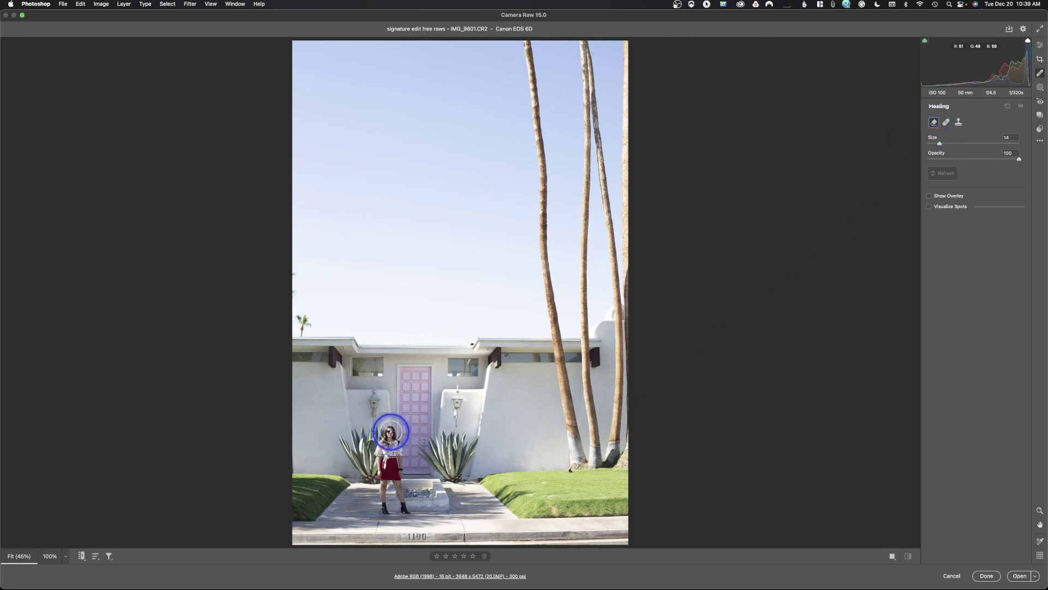
pyautogui.moveTo(392, 434)
pyautogui.mouseDown()
pyautogui.moveTo(388, 506)
pyautogui.moveTo(409, 513)
pyautogui.moveTo(401, 440)
pyautogui.mouseUp()
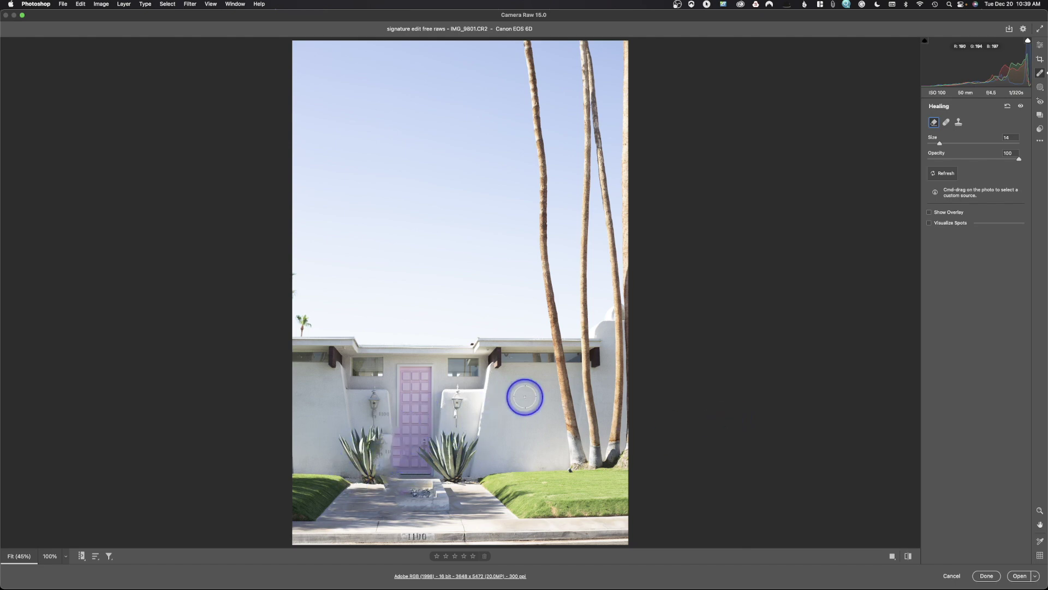
pyautogui.press('super+z')
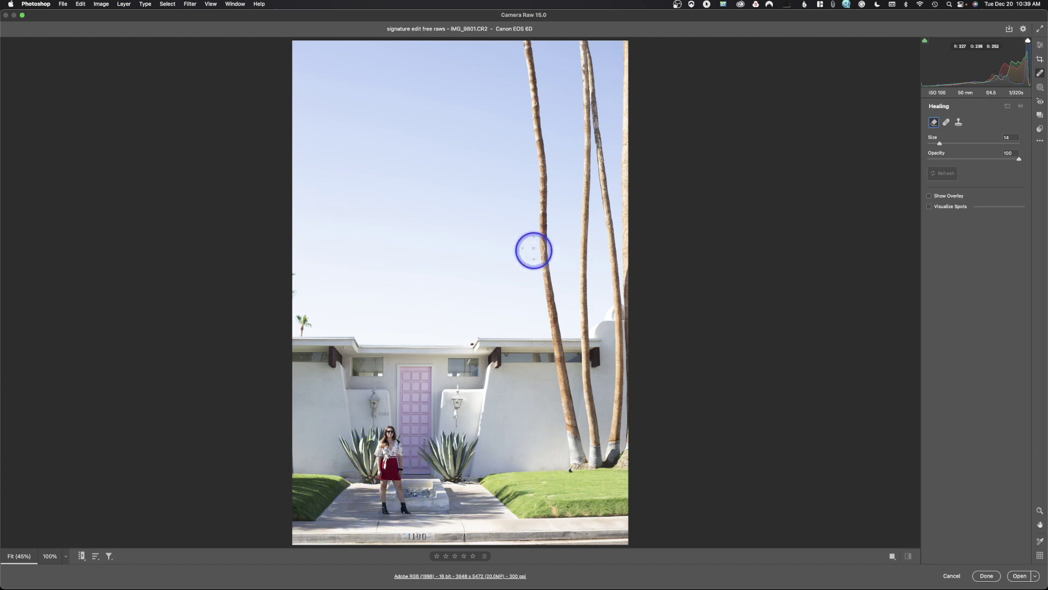
pyautogui.moveTo(529, 45); pyautogui.dragTo(543, 155)
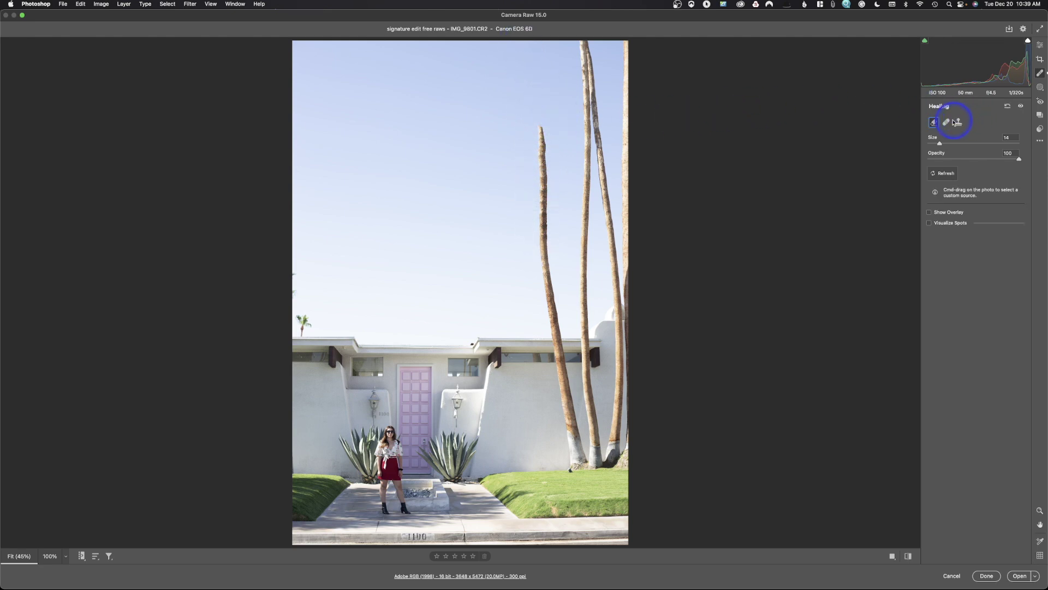
# Try the Heal brush farther down the same palm trunk, setting size 11 and feather 6, and undo both heal strokes.
pyautogui.click(947, 123)
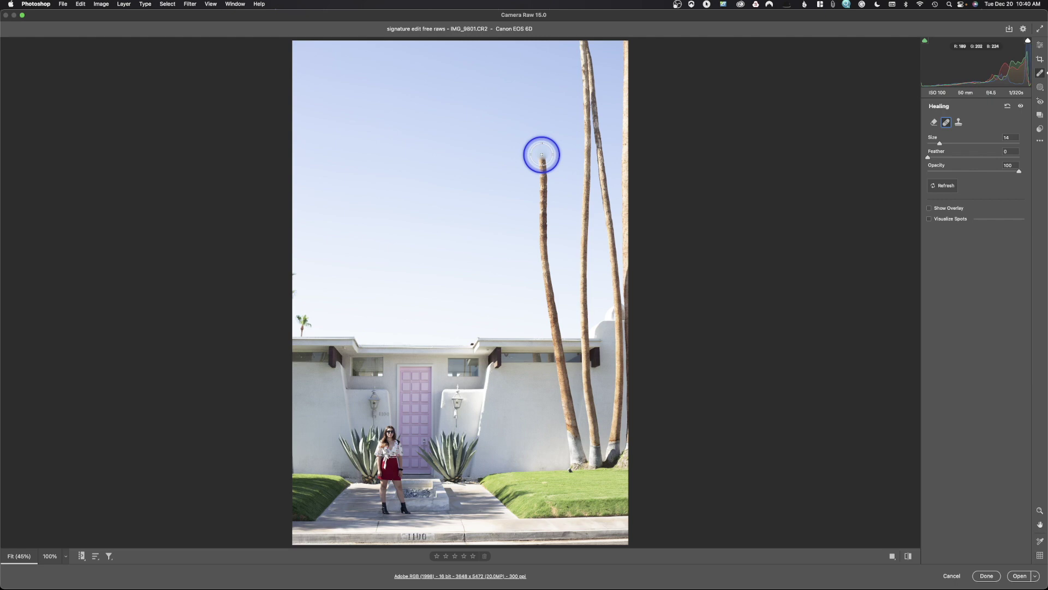
pyautogui.moveTo(542, 154); pyautogui.dragTo(550, 293)
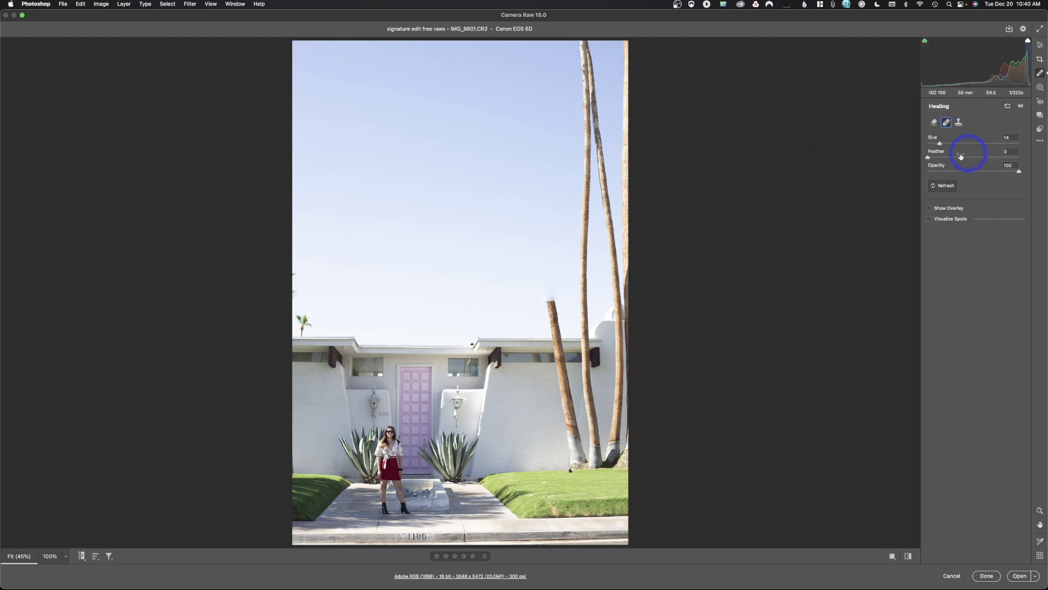
pyautogui.moveTo(940, 144); pyautogui.dragTo(935, 159)
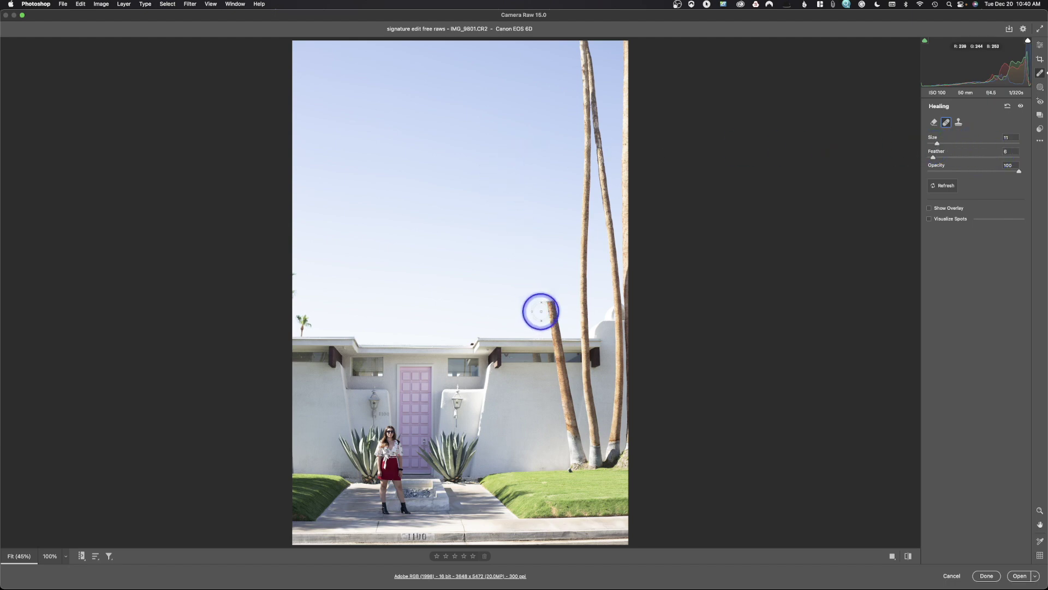
pyautogui.moveTo(548, 301); pyautogui.dragTo(557, 324)
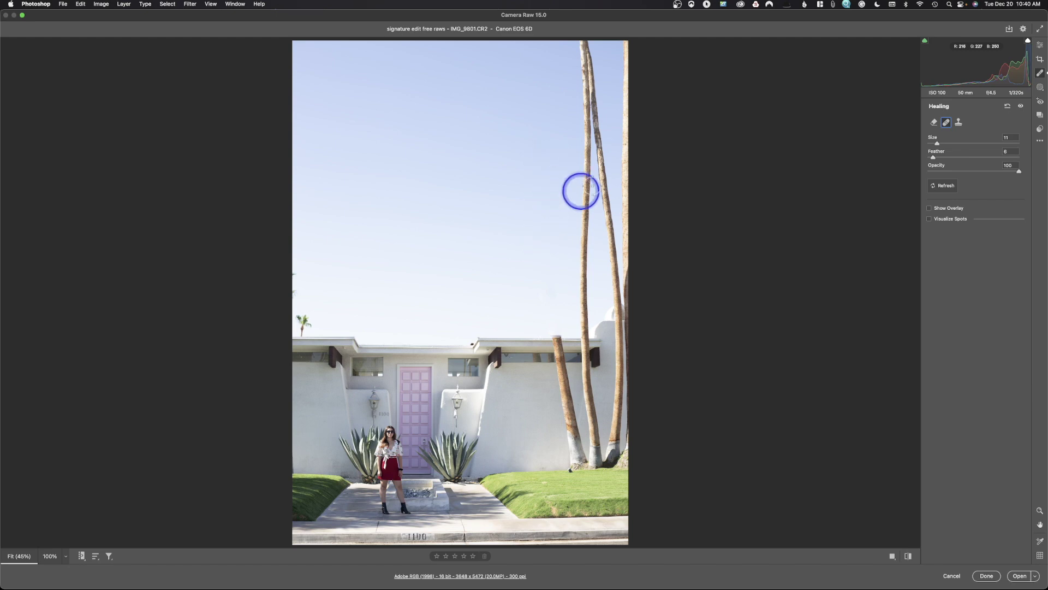
pyautogui.press('super+z')
pyautogui.press('super+z')
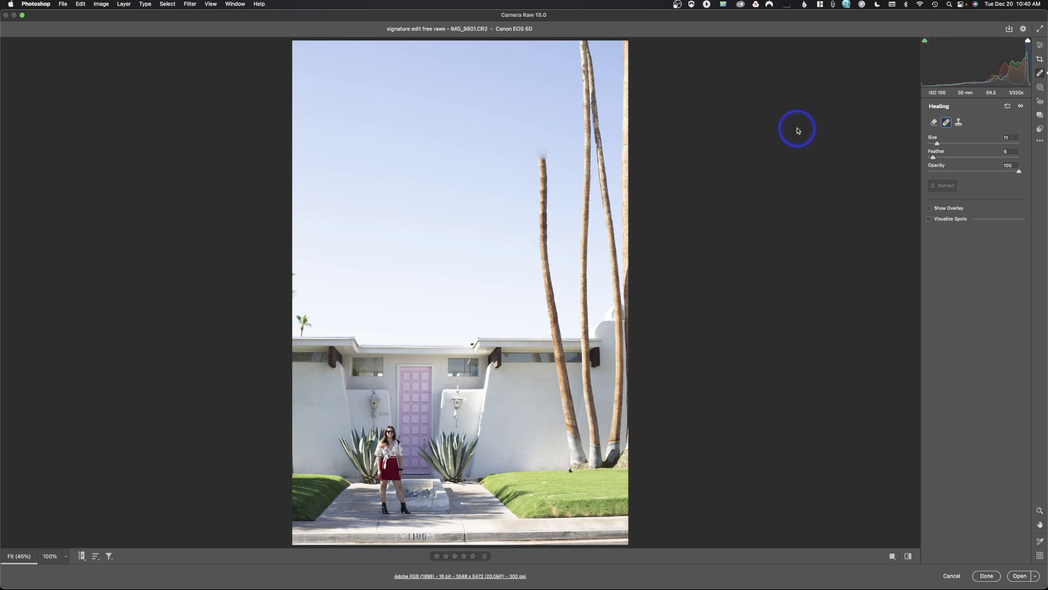
# Clone sky over the upper part of the cut palm trunk, and reposition the clone's source area beside it using the overlay.
pyautogui.click(958, 124)
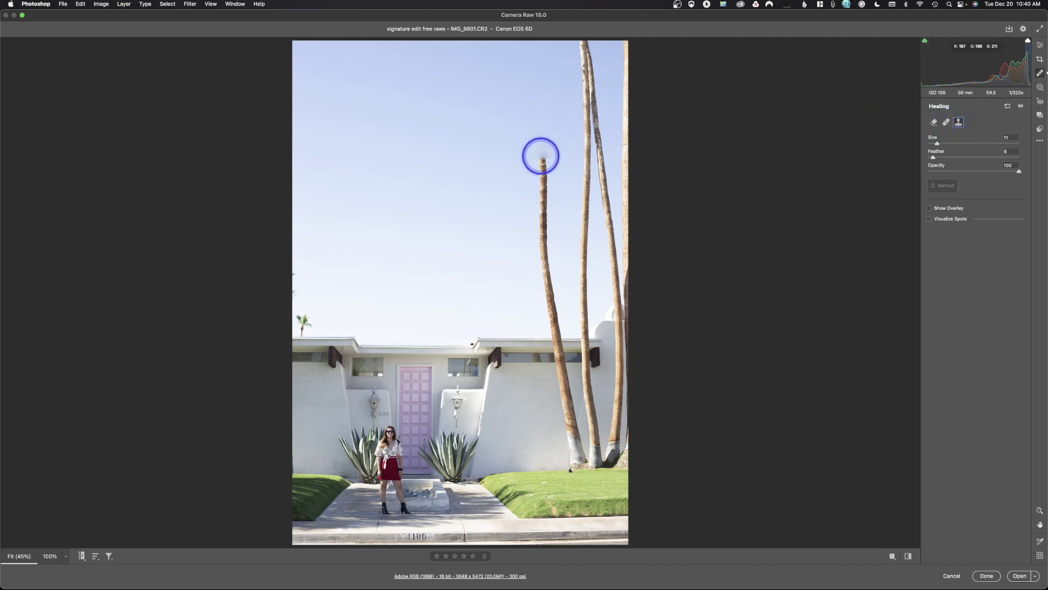
pyautogui.moveTo(541, 156); pyautogui.dragTo(548, 254)
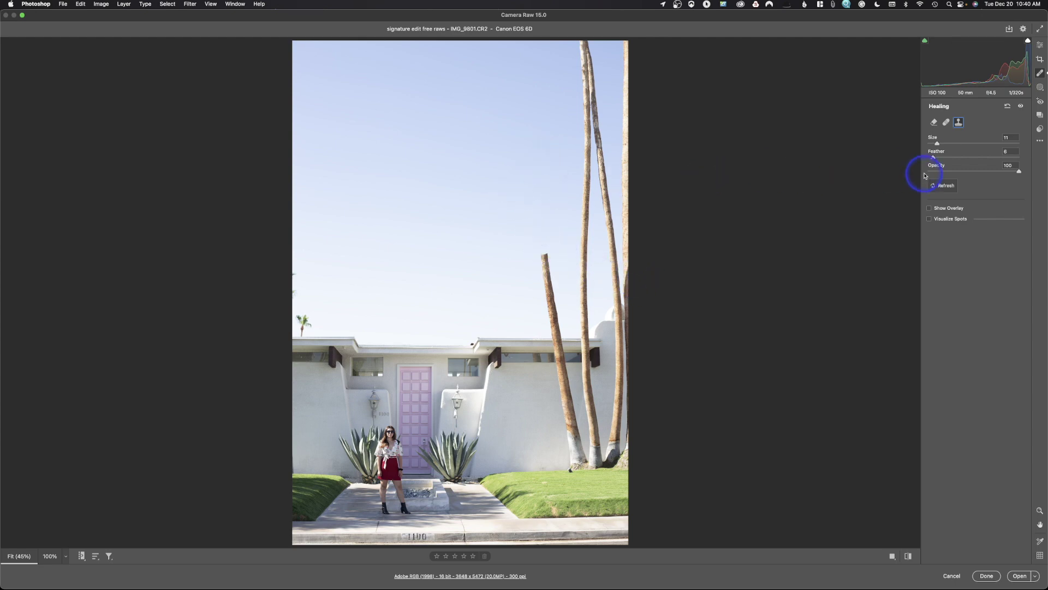
pyautogui.click(929, 208)
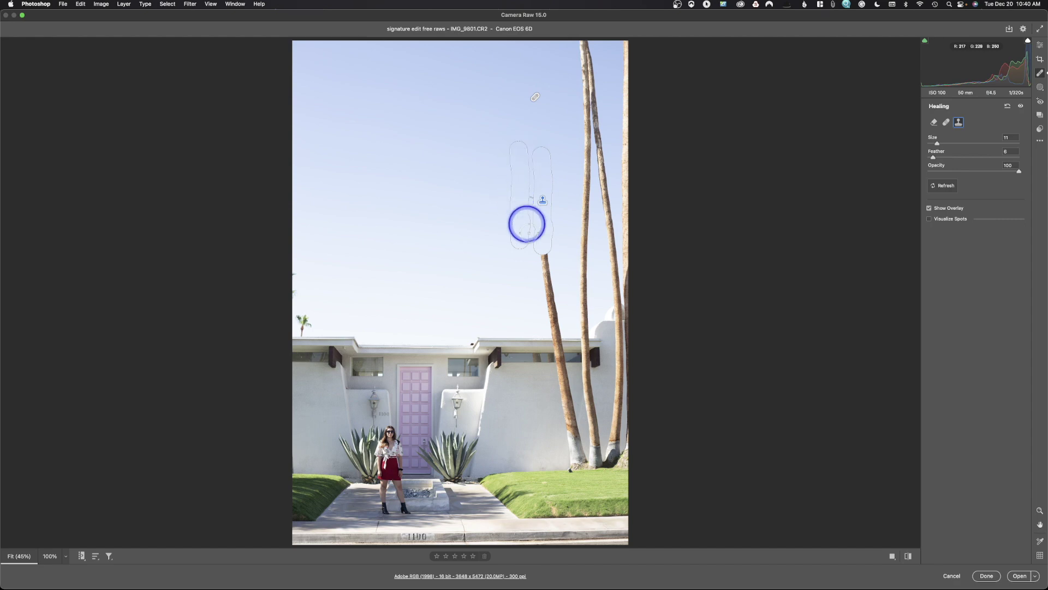
pyautogui.moveTo(516, 187)
pyautogui.mouseDown()
pyautogui.moveTo(465, 206)
pyautogui.moveTo(495, 120)
pyautogui.moveTo(496, 273)
pyautogui.moveTo(490, 197)
pyautogui.moveTo(497, 187)
pyautogui.moveTo(513, 199)
pyautogui.mouseUp()
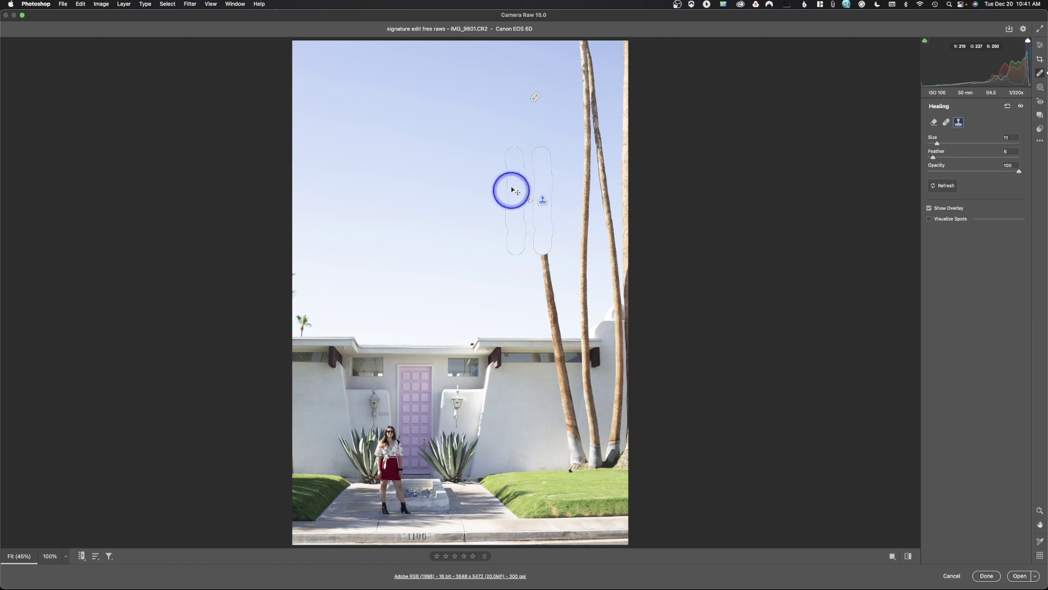
pyautogui.click(929, 208)
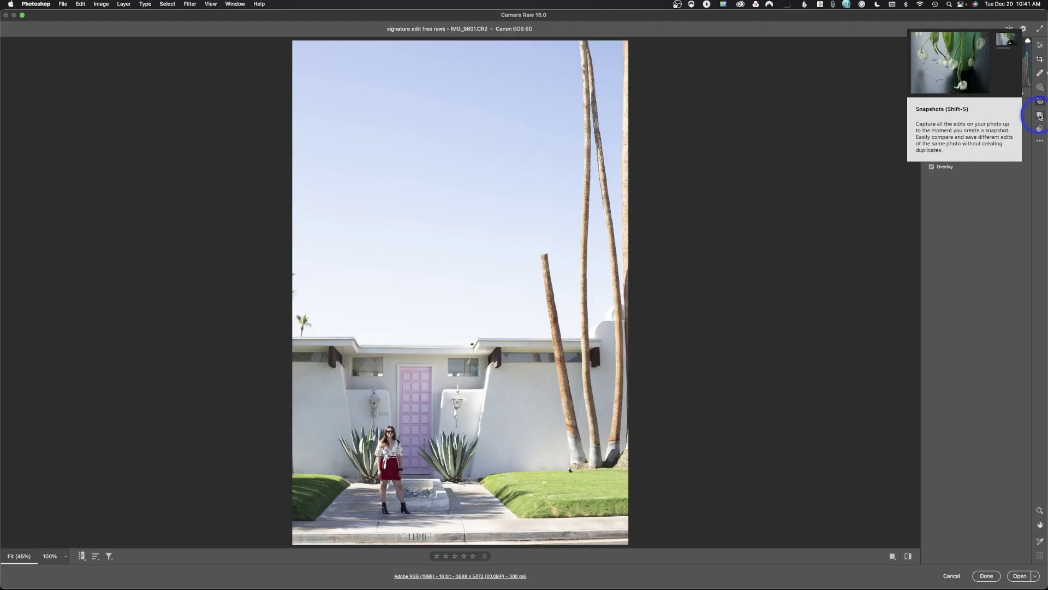
# Adjust the house photo's Basic settings to exposure -0.60, highlights +13, shadows +51 and blacks +13.
pyautogui.click(1040, 115)
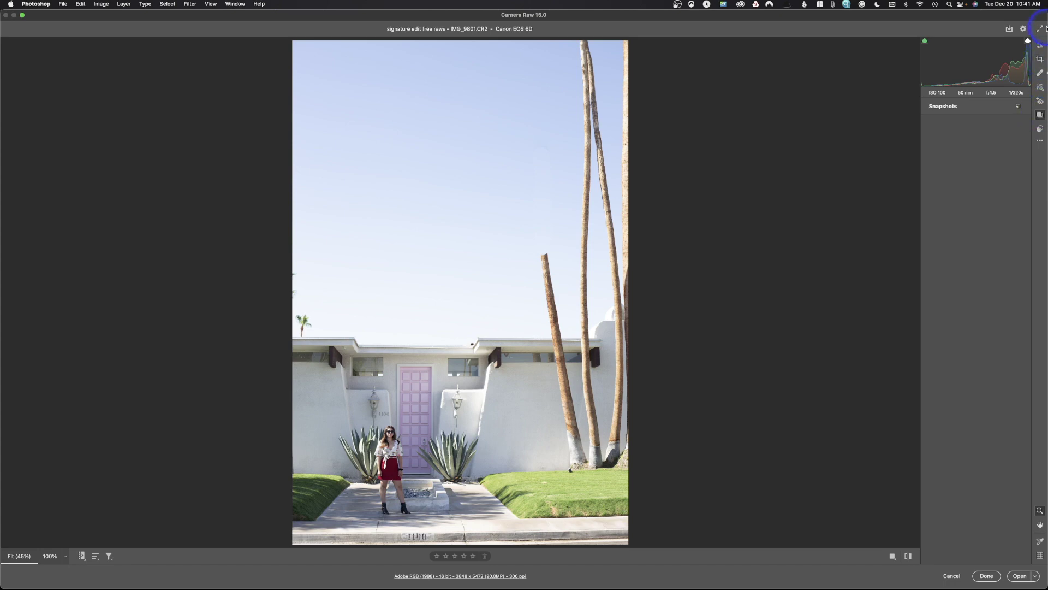
pyautogui.click(1041, 45)
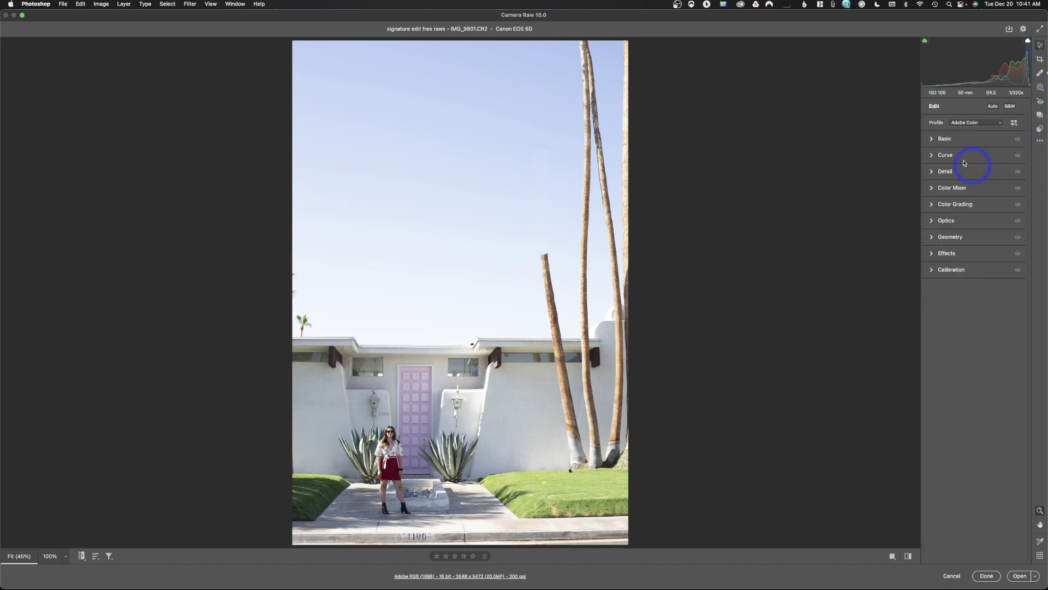
pyautogui.click(933, 141)
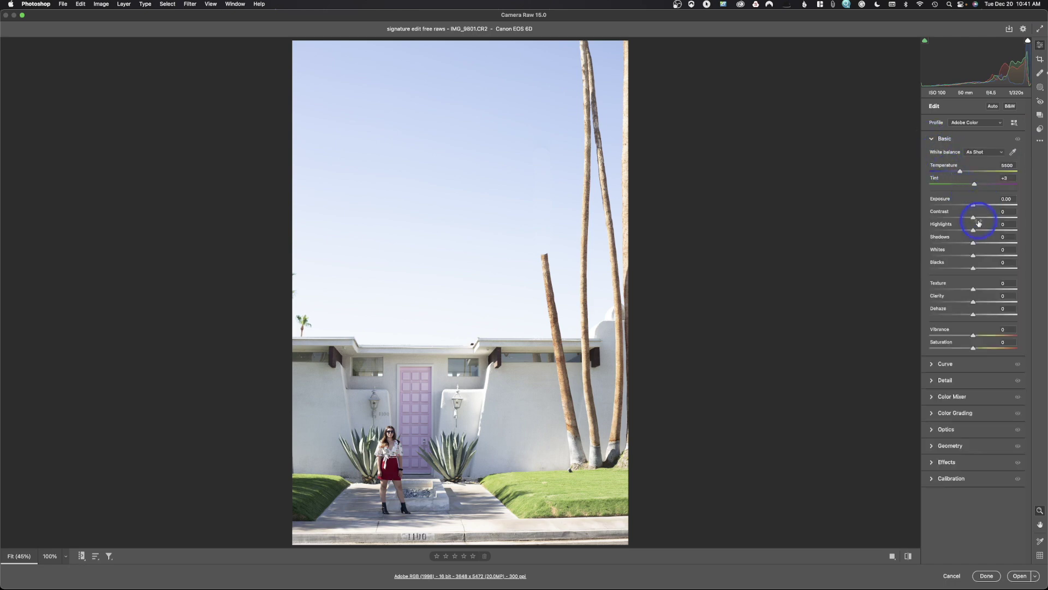
pyautogui.moveTo(971, 209); pyautogui.dragTo(982, 264)
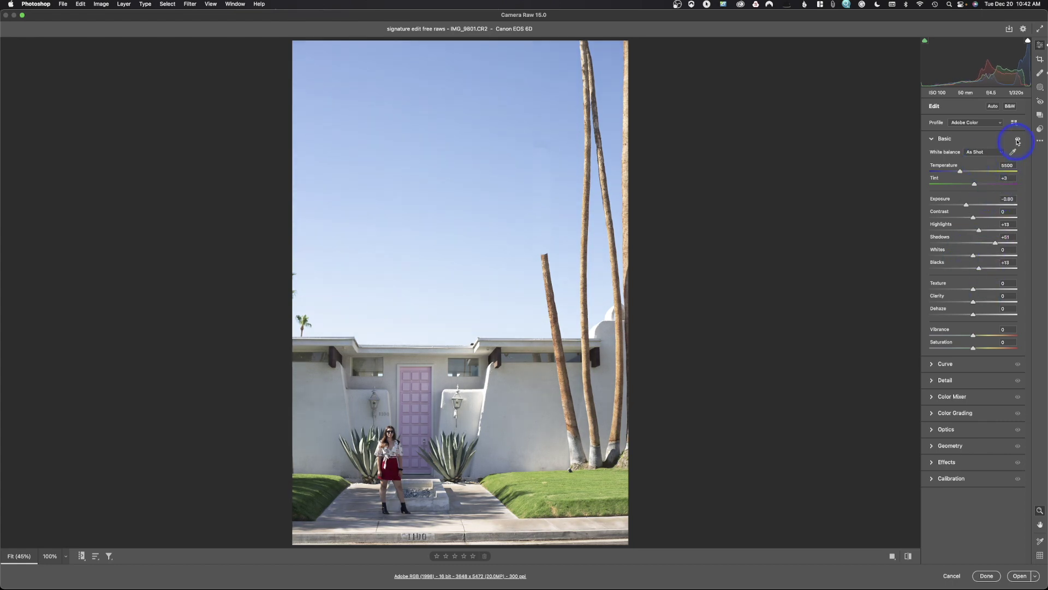
# Create a snapshot of the Basic edit, keeping the default date-and-time name.
pyautogui.click(1040, 114)
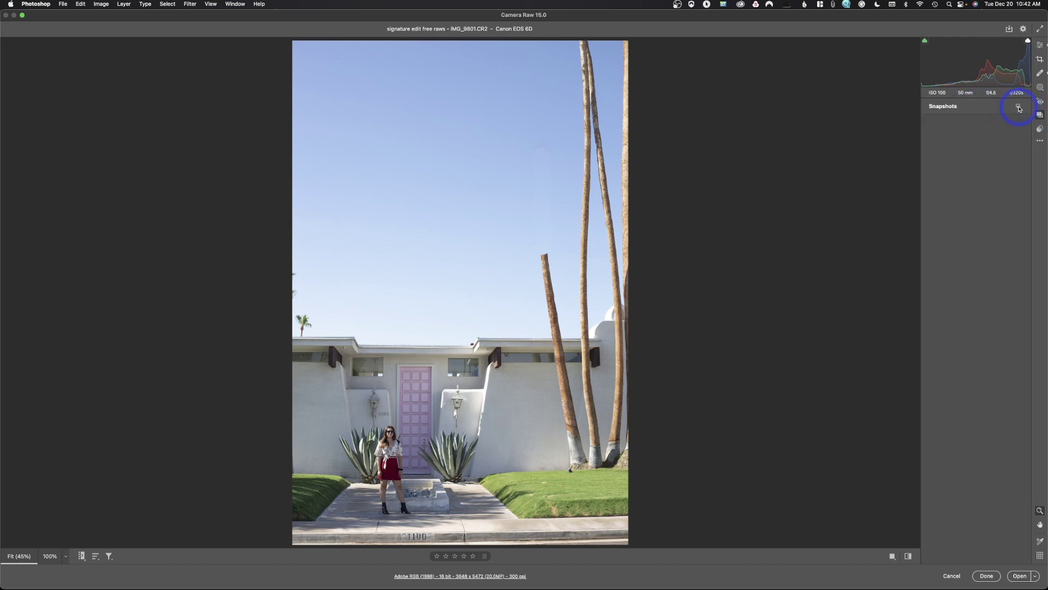
pyautogui.click(1018, 106)
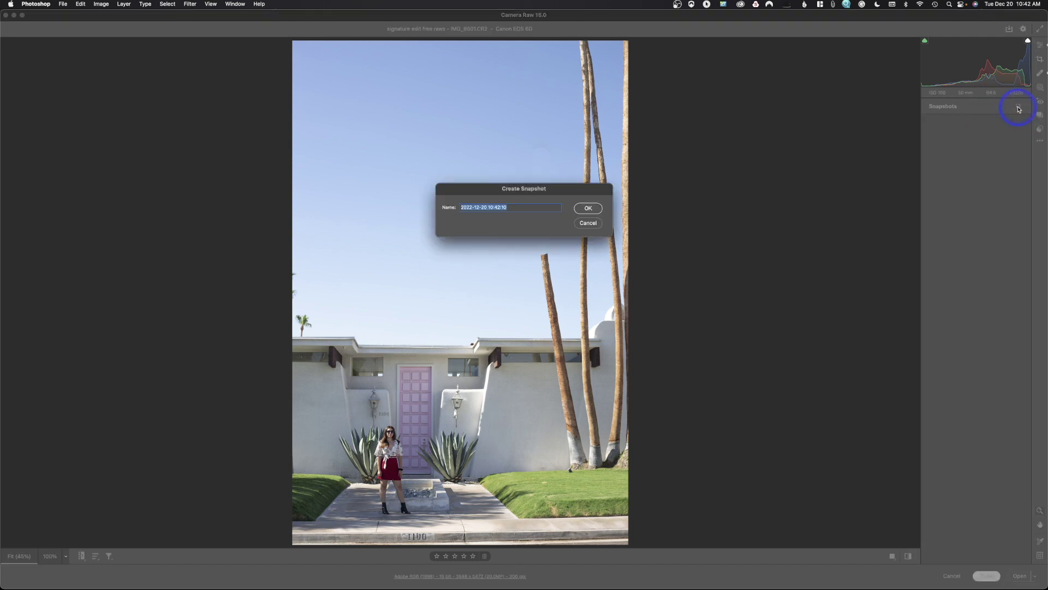
pyautogui.click(587, 207)
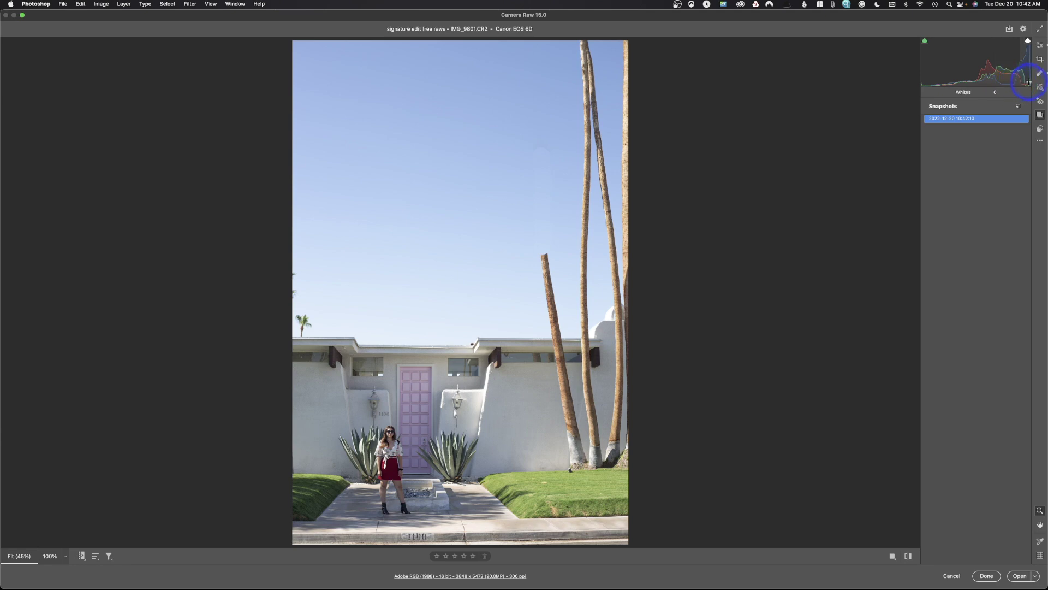
# Color-grade the house photo with blue shadows and orange-yellow highlights, and set vignetting to -51.
pyautogui.click(1041, 44)
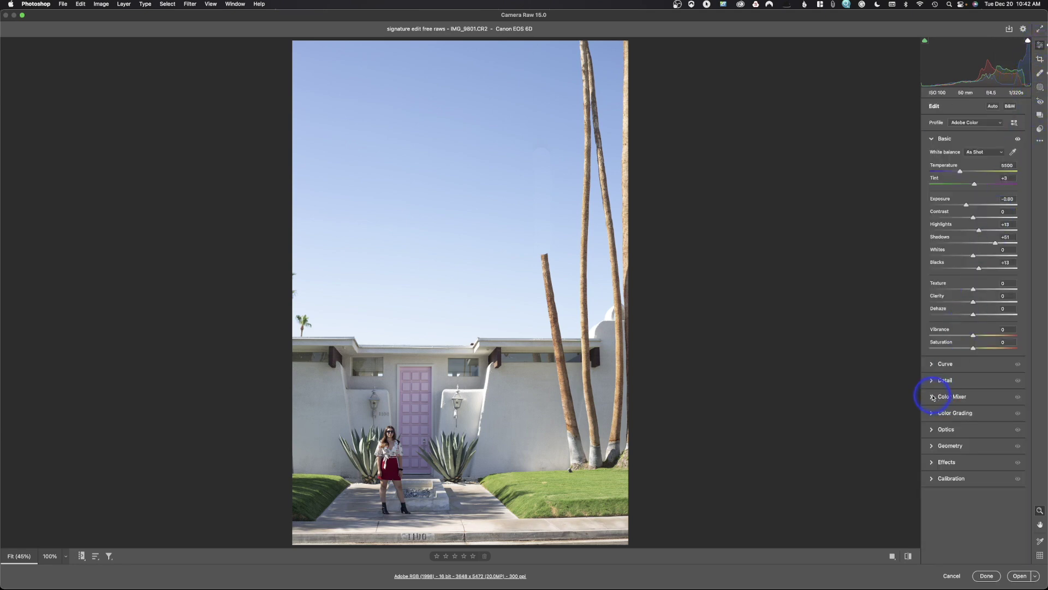
pyautogui.click(936, 413)
pyautogui.click(937, 341)
pyautogui.moveTo(999, 327); pyautogui.dragTo(1009, 316)
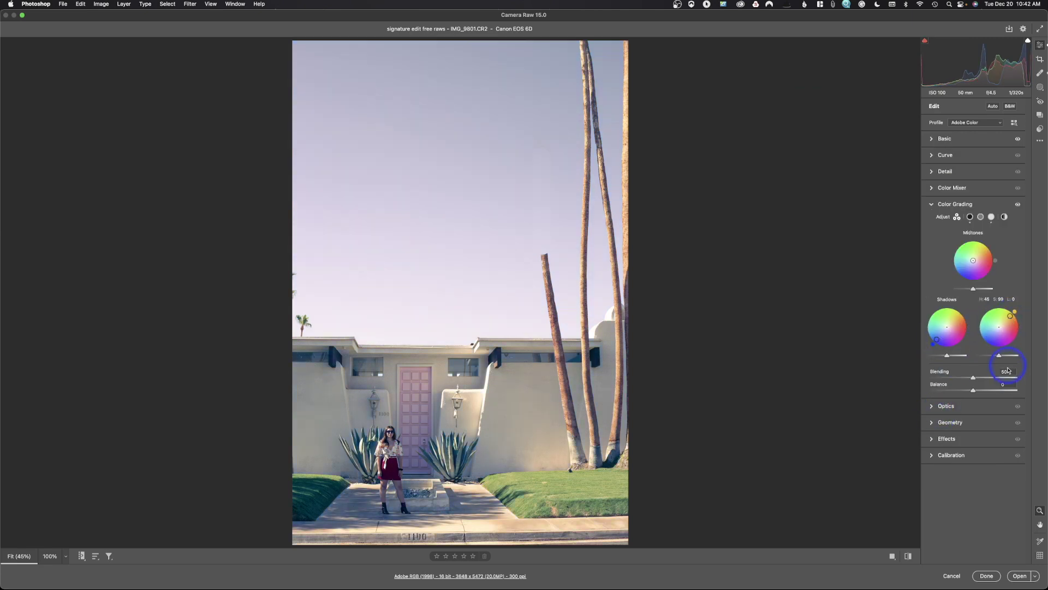
pyautogui.click(932, 440)
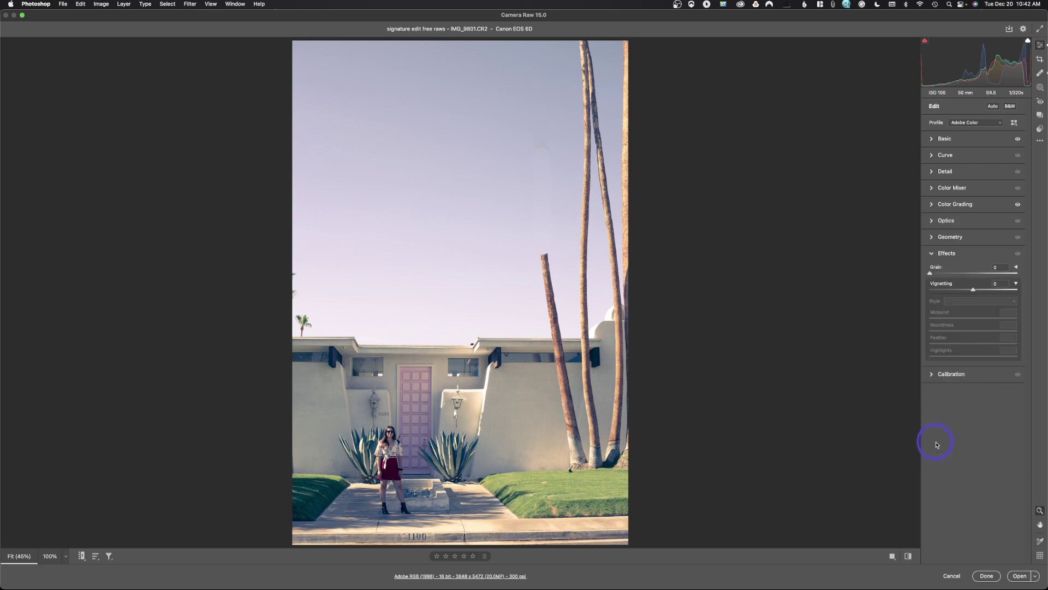
pyautogui.click(951, 289)
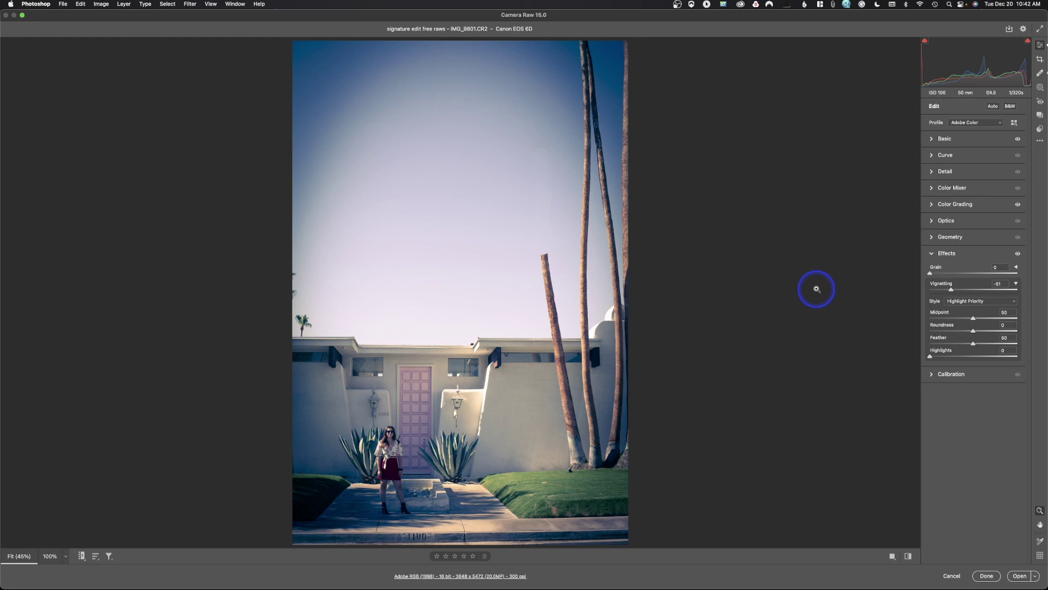
# Save the color-graded, vignetted version as a second snapshot with its default name.
pyautogui.click(1040, 116)
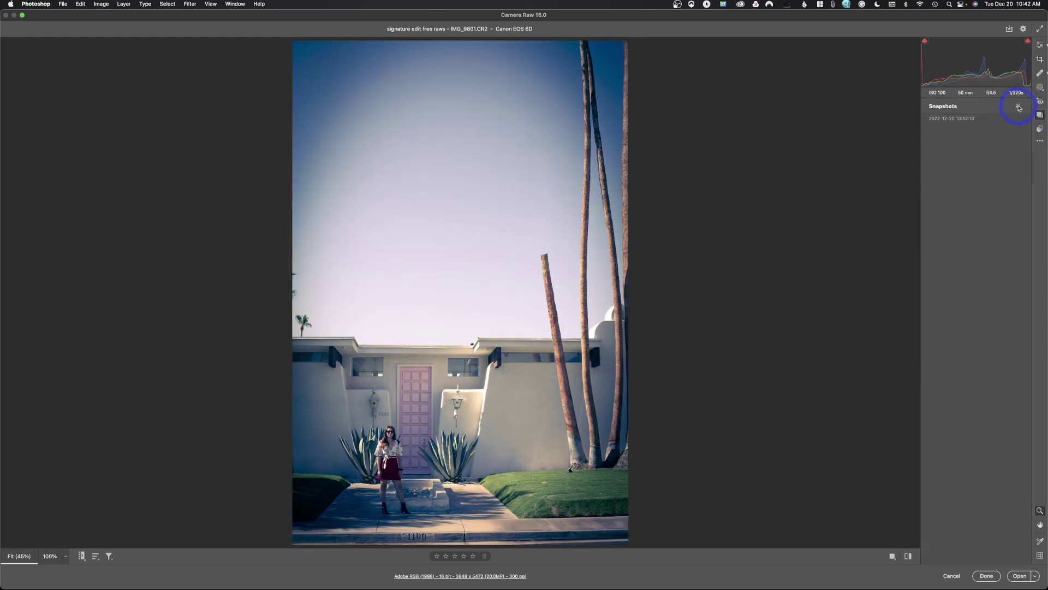
pyautogui.click(1019, 108)
pyautogui.click(582, 208)
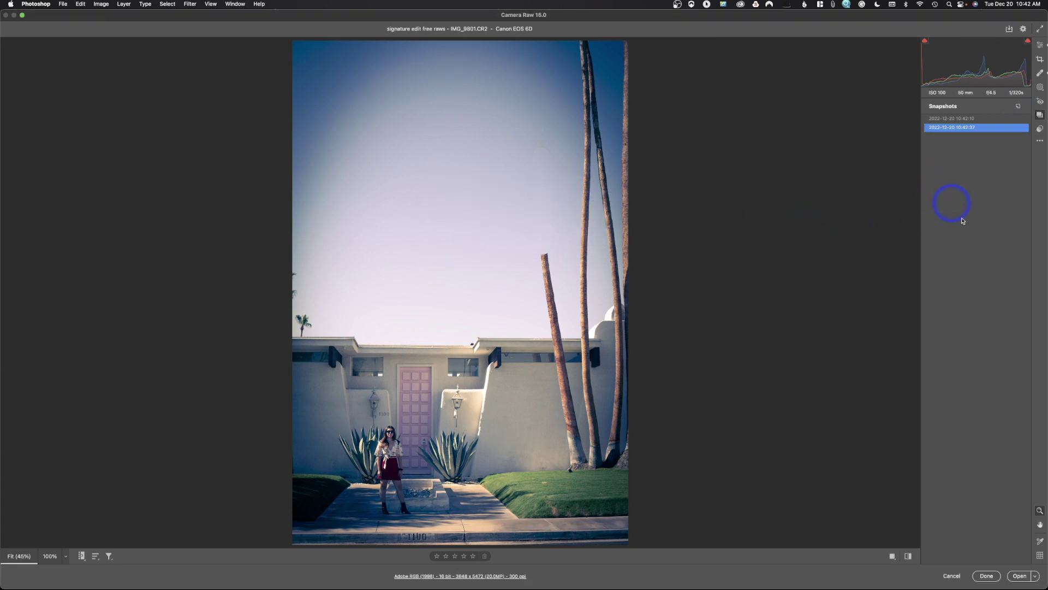
# Switch between the two snapshots, restore the first one, and check its Effects and Color Grading settings.
pyautogui.click(975, 120)
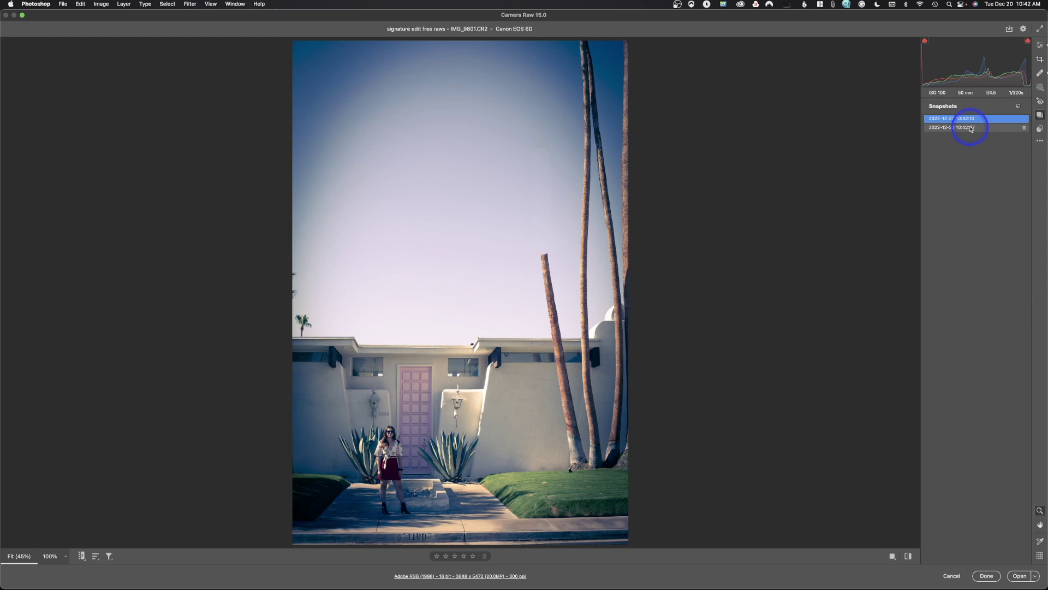
pyautogui.click(972, 129)
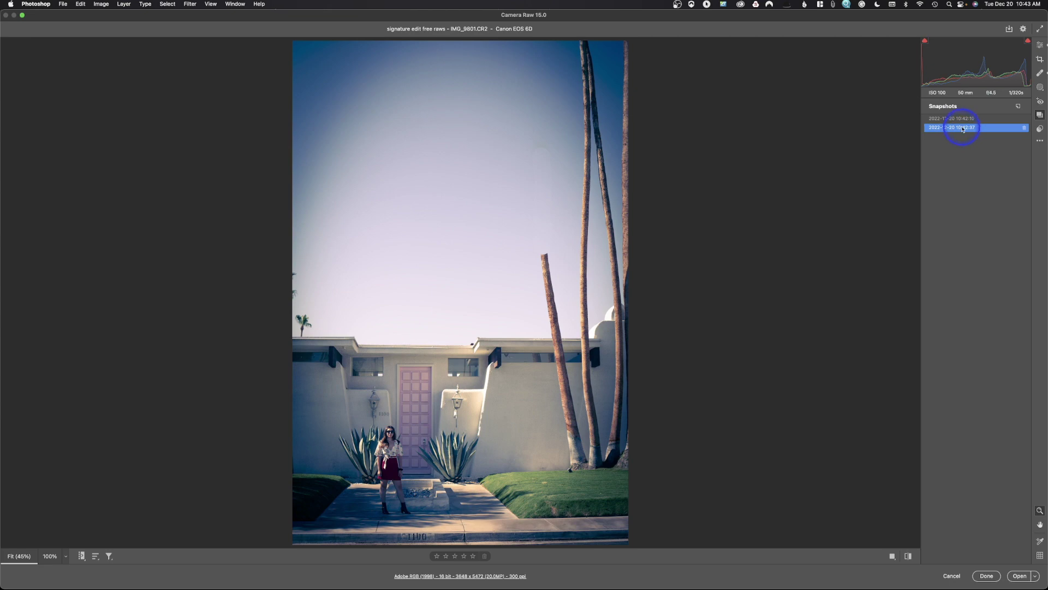
pyautogui.click(956, 118)
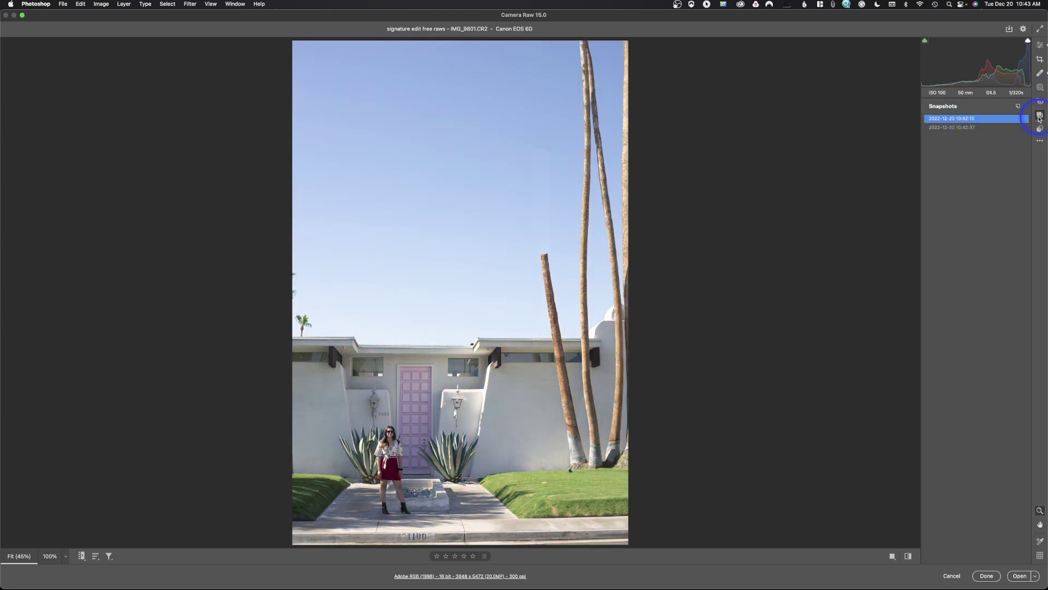
pyautogui.click(1042, 47)
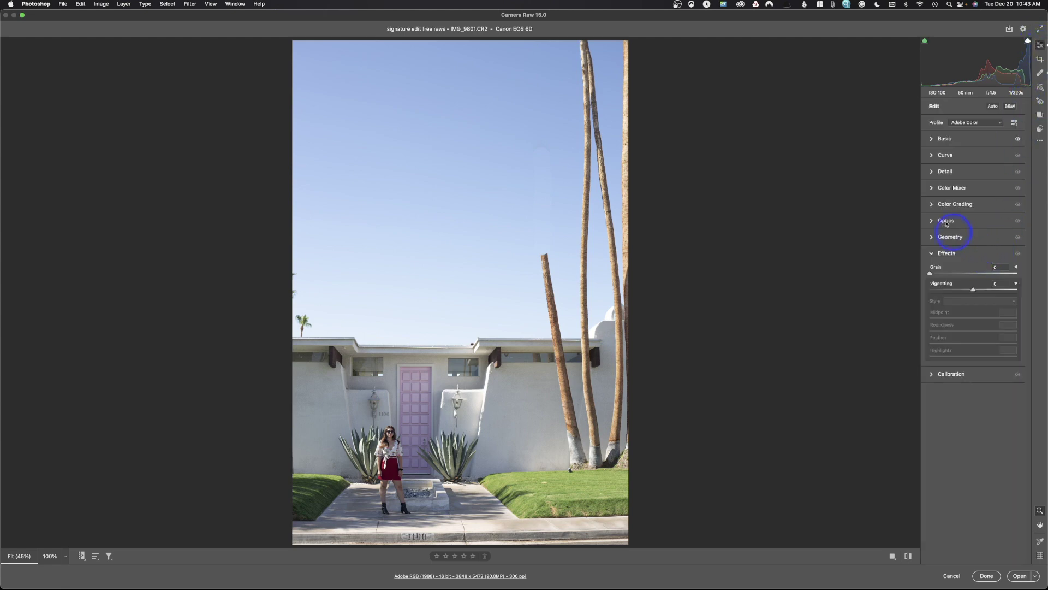
pyautogui.click(933, 205)
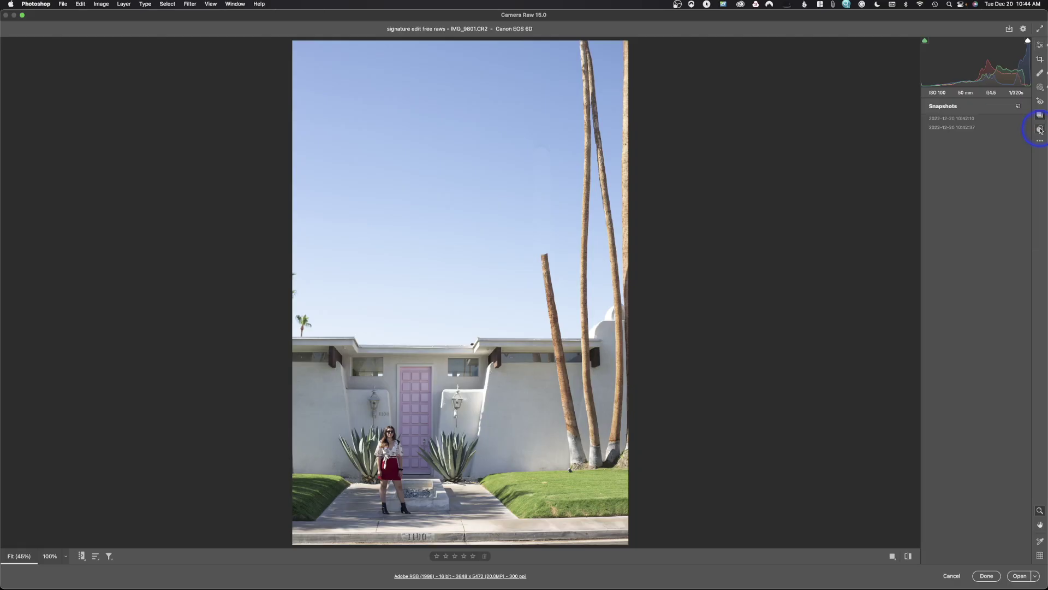
# Apply the CN03 preset from the Style: Cinematic group and reduce its amount to 80.
pyautogui.click(1041, 130)
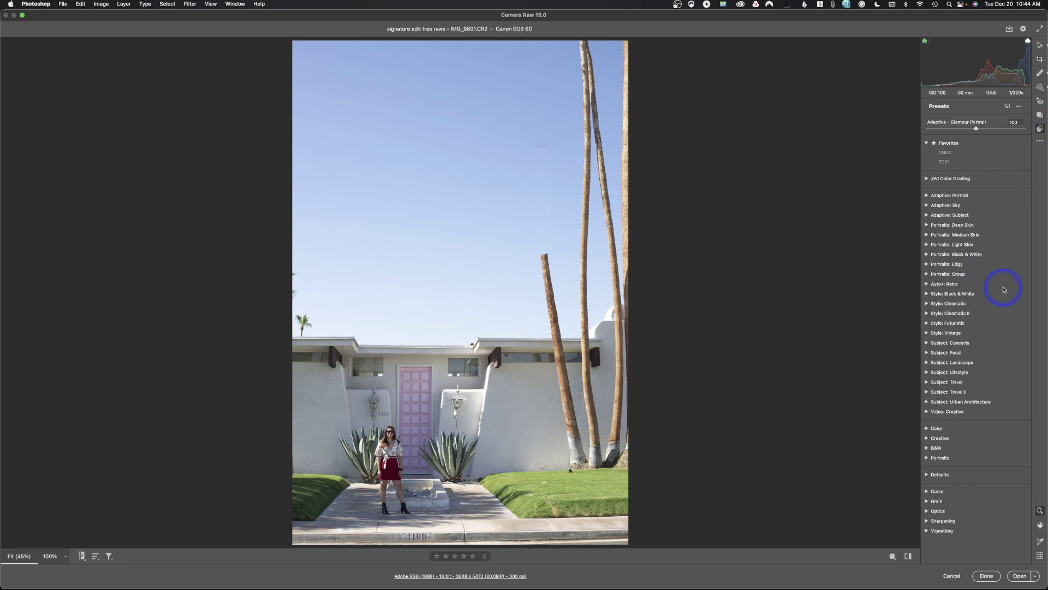
pyautogui.click(926, 304)
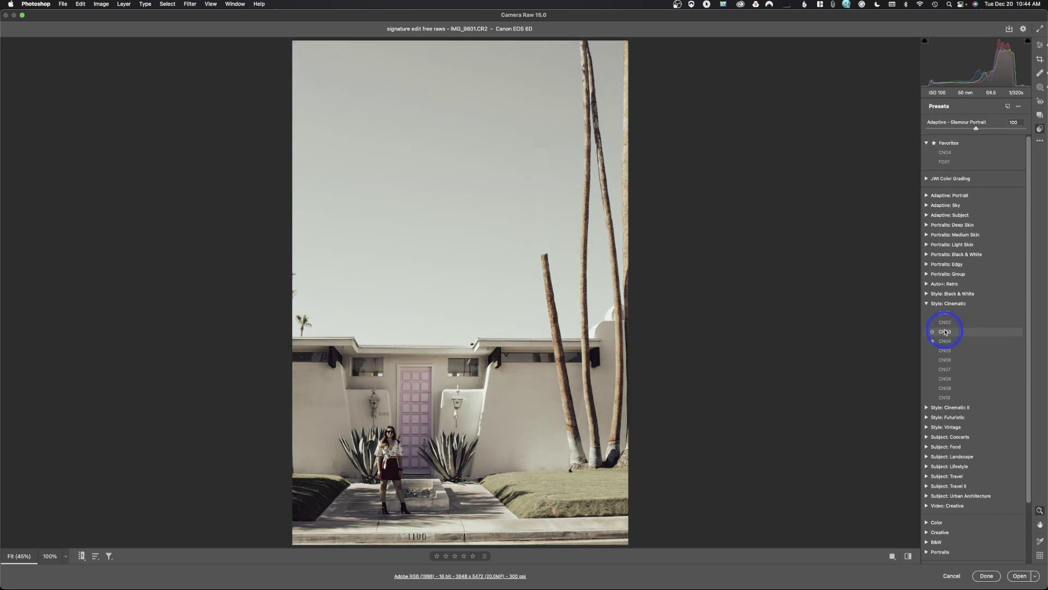
pyautogui.click(945, 331)
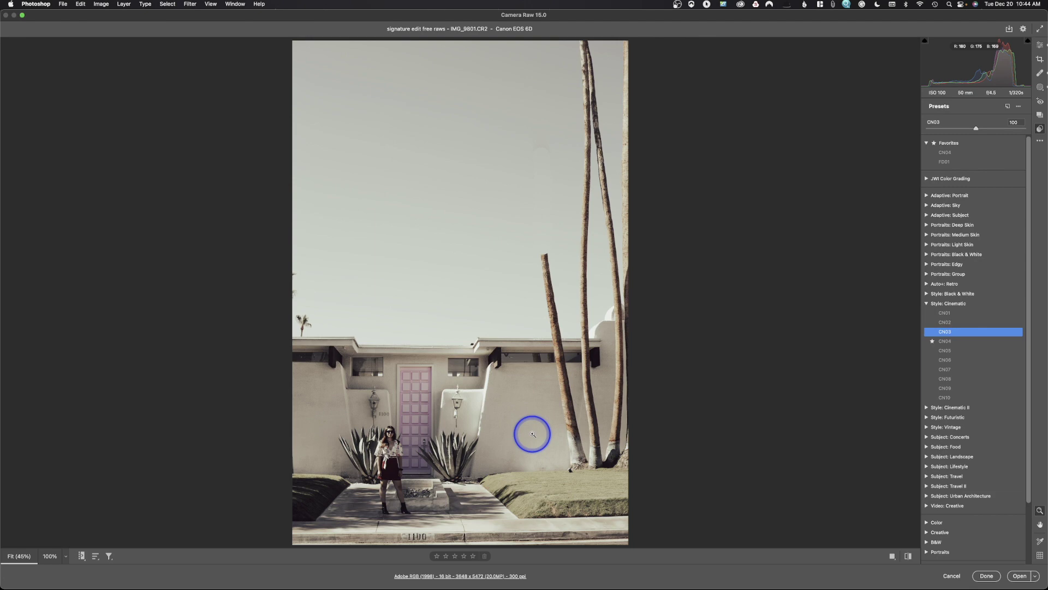
pyautogui.moveTo(976, 130)
pyautogui.mouseDown()
pyautogui.moveTo(942, 129)
pyautogui.moveTo(1043, 130)
pyautogui.moveTo(956, 130)
pyautogui.moveTo(966, 129)
pyautogui.mouseUp()
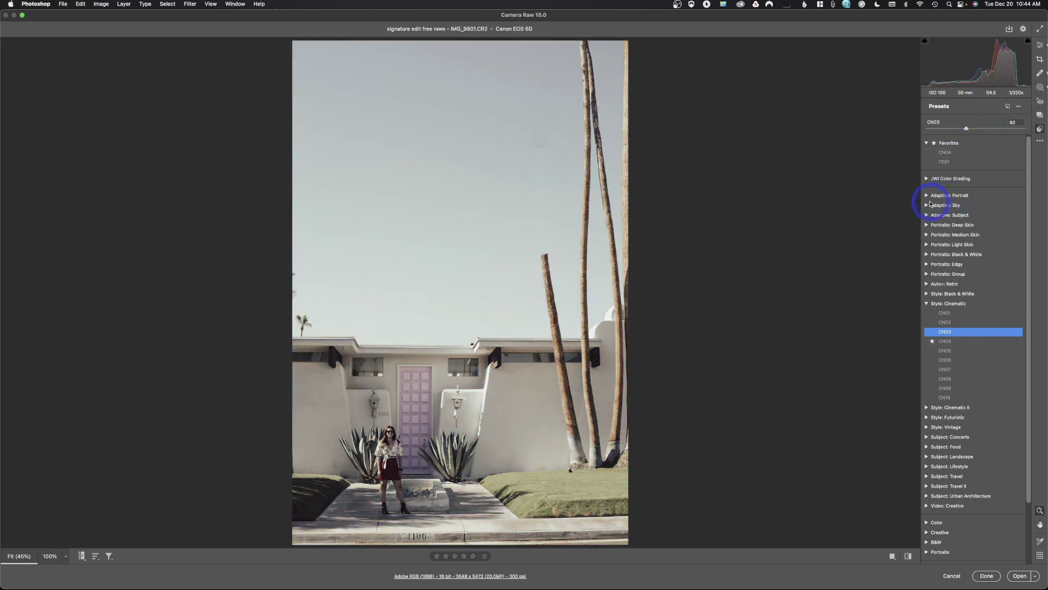
# Apply the Blue Drama preset from the Adaptive: Sky group and reduce its amount to 74.
pyautogui.click(930, 205)
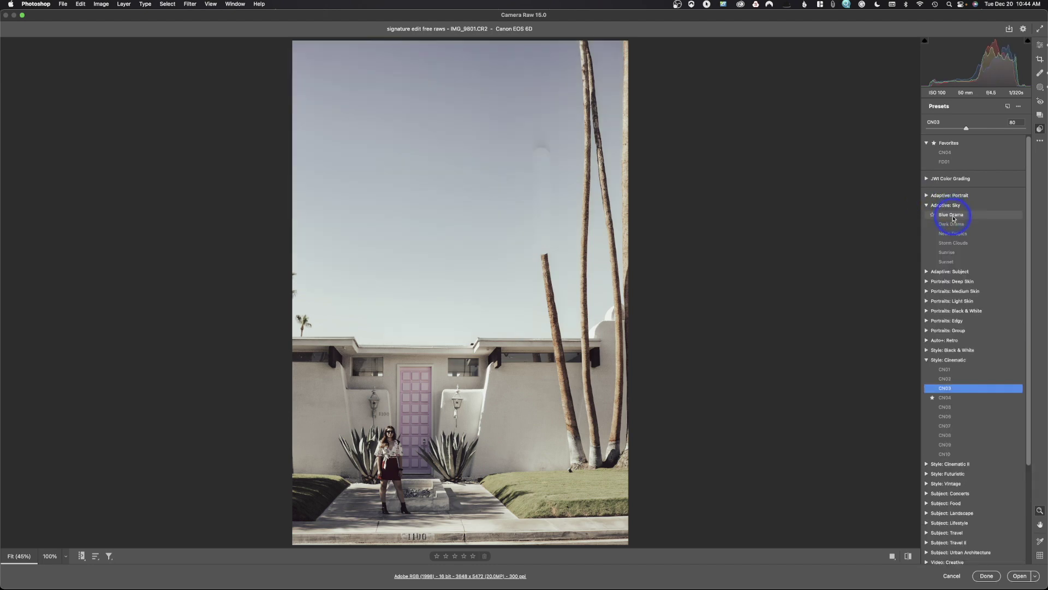
pyautogui.click(954, 216)
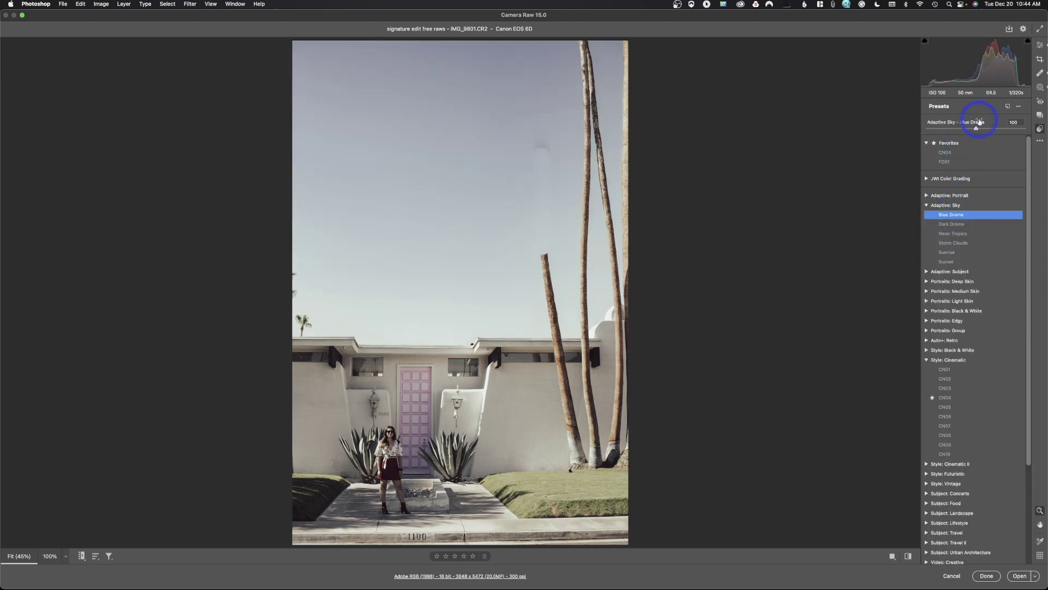
pyautogui.moveTo(975, 130)
pyautogui.mouseDown()
pyautogui.moveTo(992, 133)
pyautogui.moveTo(967, 136)
pyautogui.moveTo(992, 133)
pyautogui.moveTo(963, 140)
pyautogui.mouseUp()
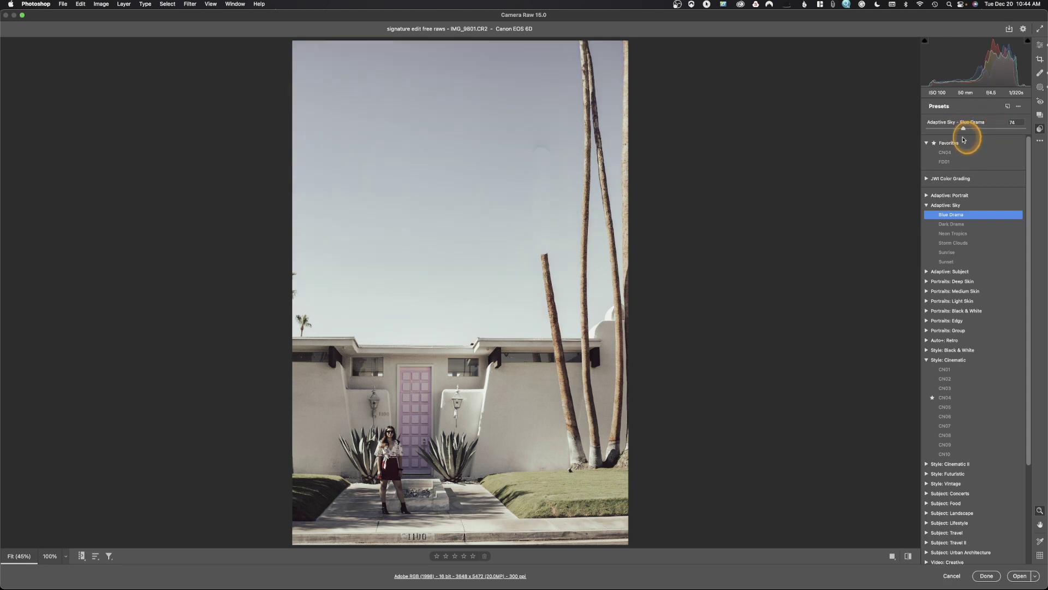
pyautogui.click(926, 205)
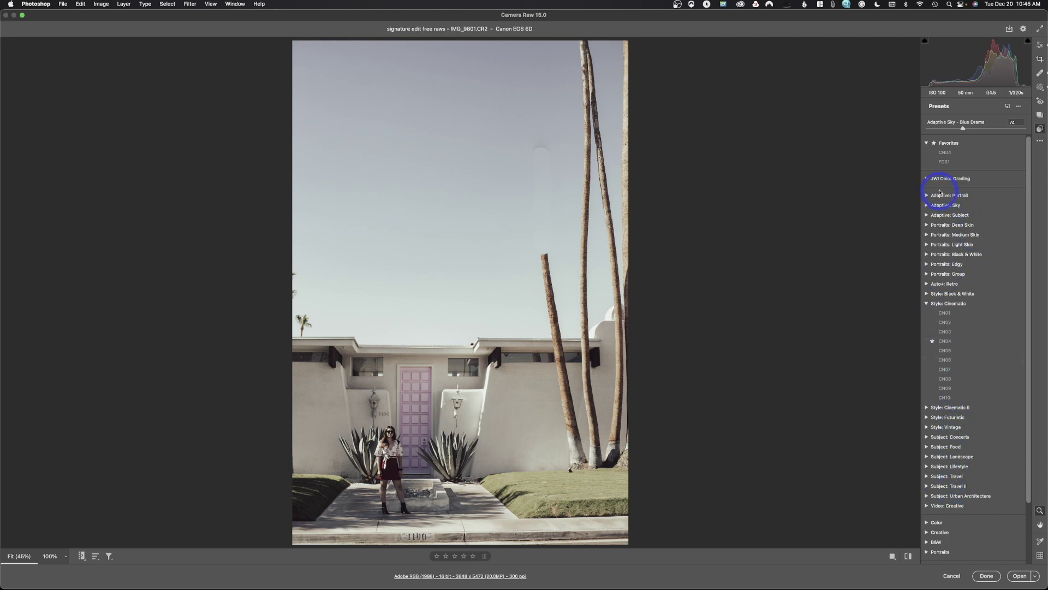
# Preview the presets in the JWI Color Grading group on the house photo without keeping any of them.
pyautogui.click(927, 178)
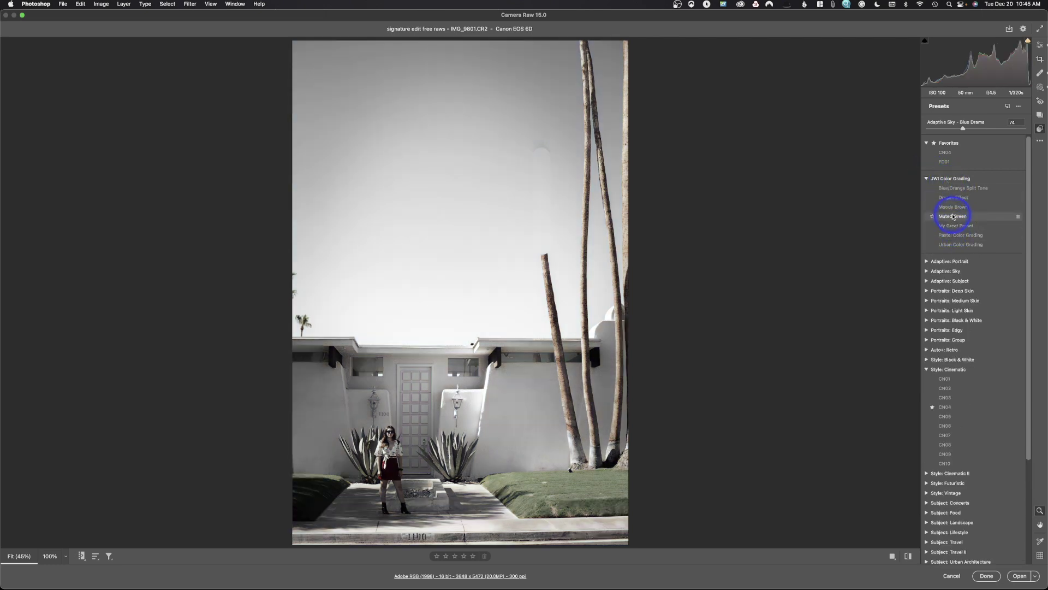
pyautogui.click(960, 235)
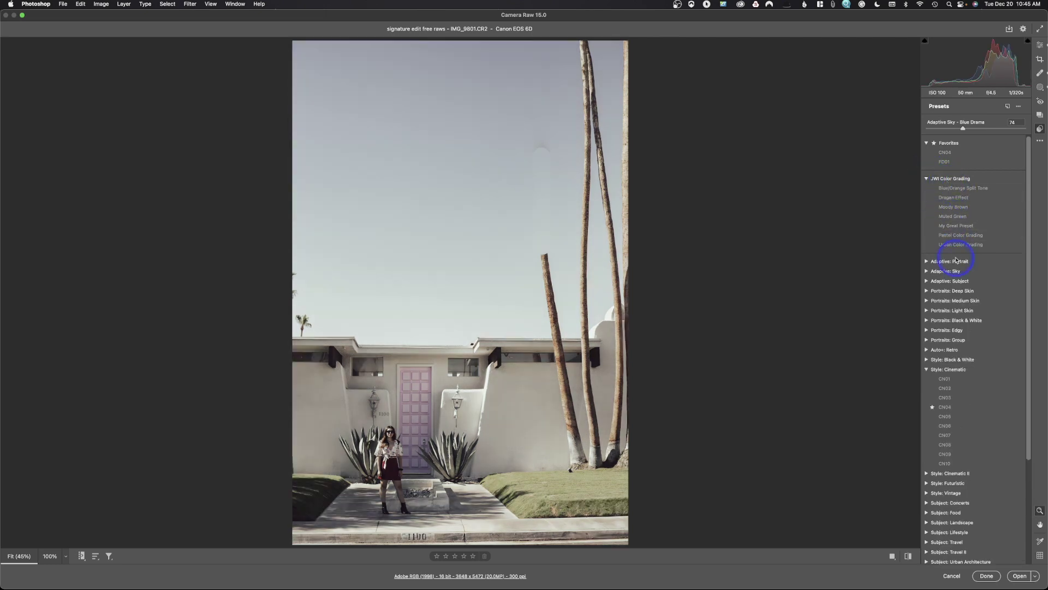
pyautogui.click(928, 180)
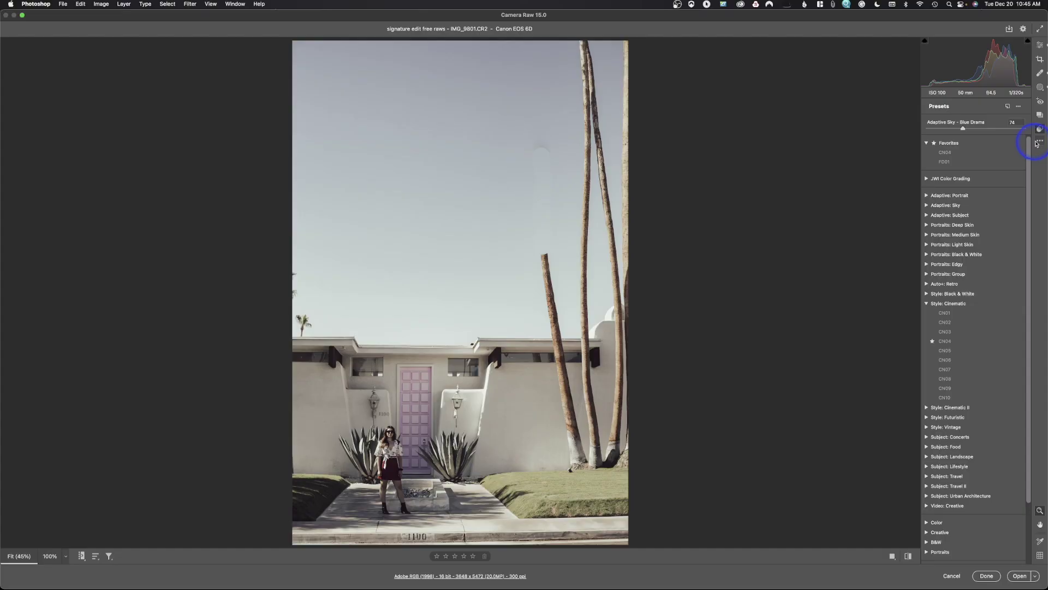
pyautogui.click(1039, 144)
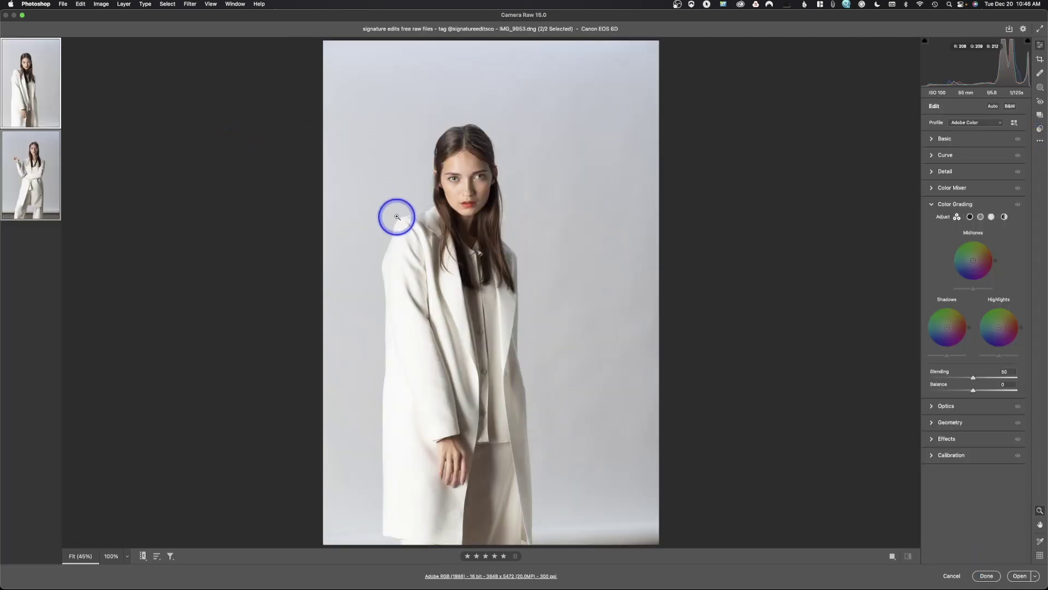
# Select both portraits, try raising the exposure on the two together, and cancel the edit.
pyautogui.click(35, 87)
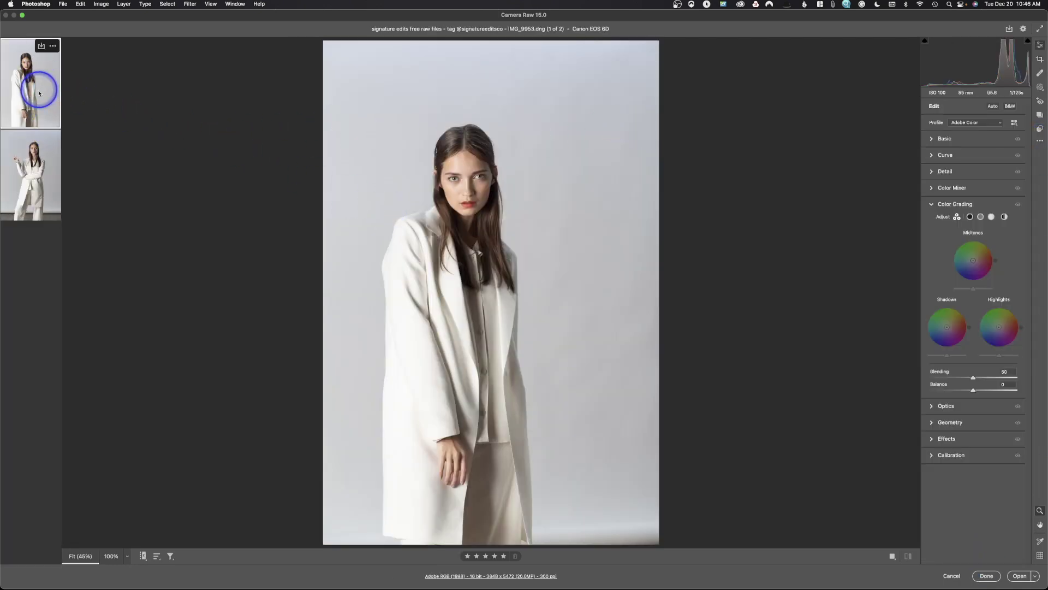
pyautogui.click(41, 162)
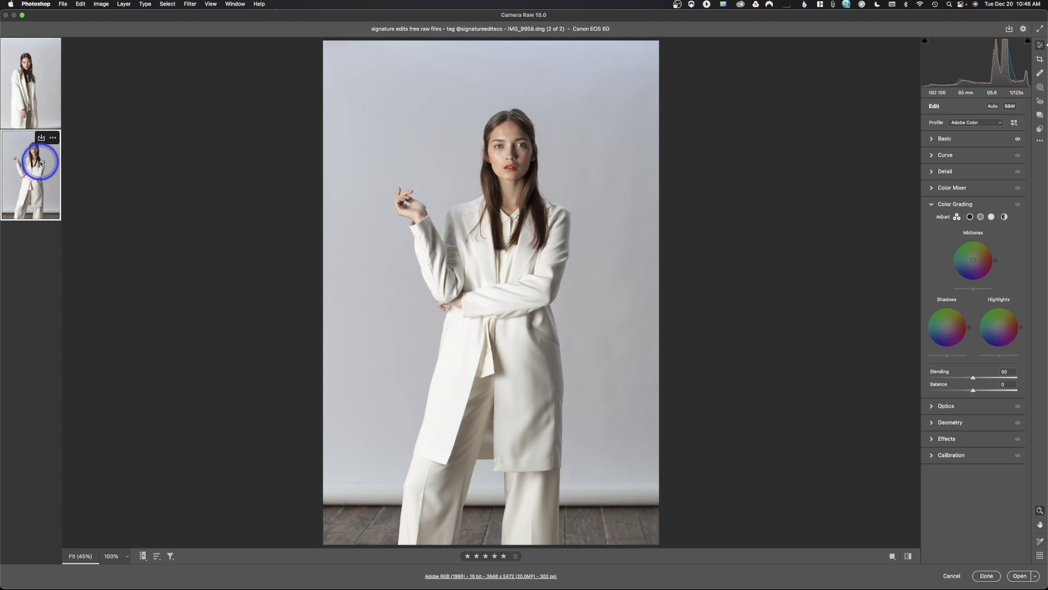
pyautogui.click(29, 87)
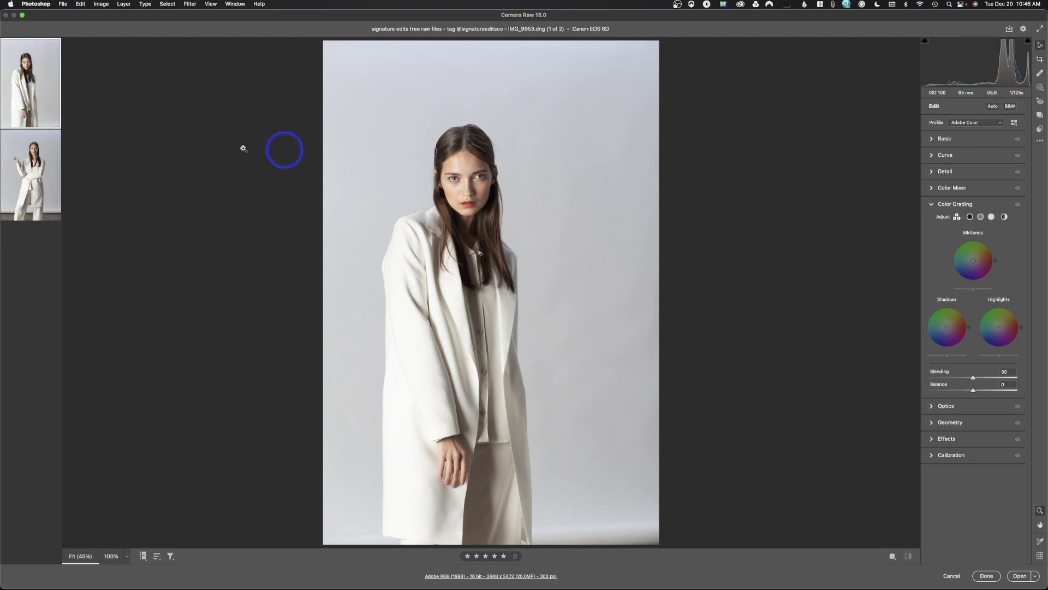
pyautogui.keyDown('shift'); pyautogui.click(39, 170); pyautogui.keyUp('shift')
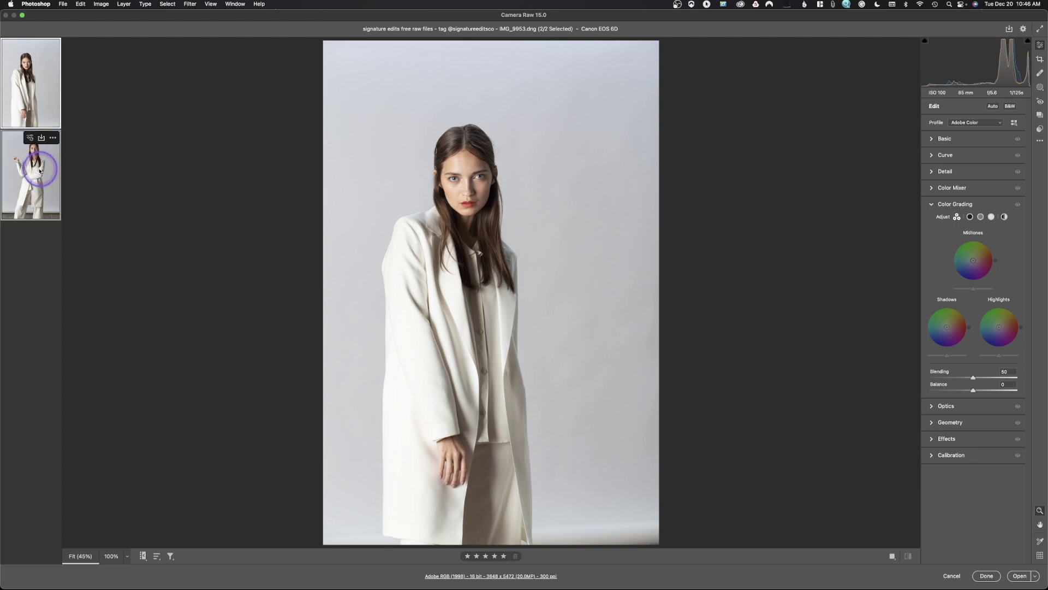
pyautogui.click(944, 138)
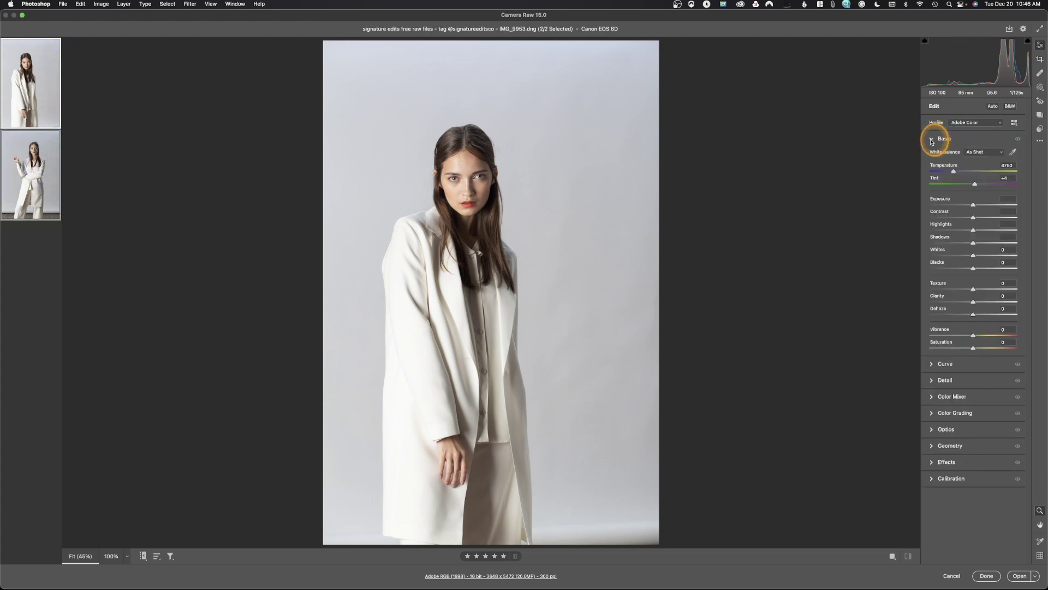
pyautogui.click(998, 204)
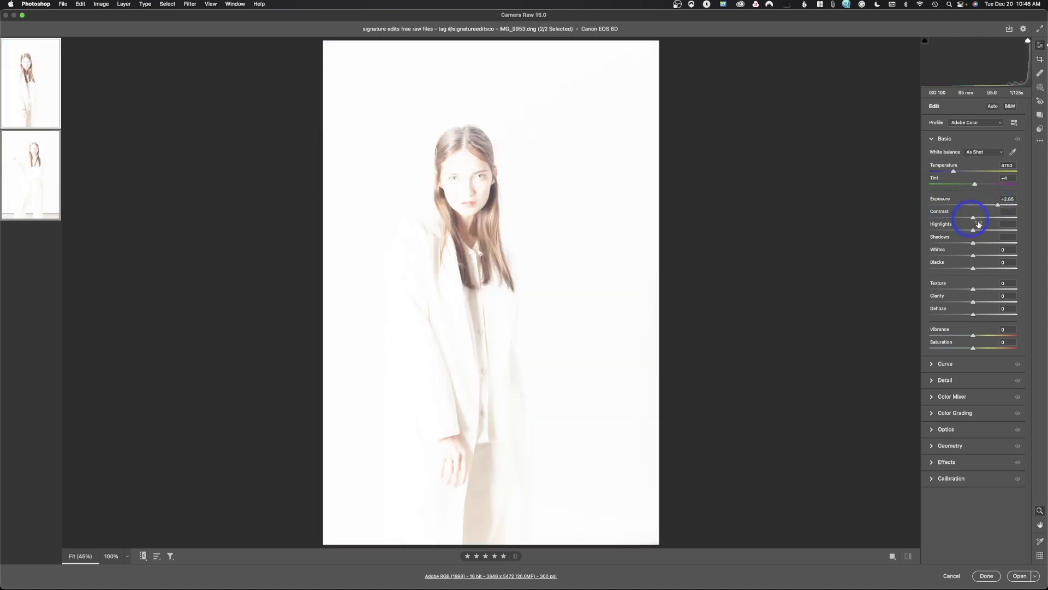
pyautogui.moveTo(997, 205); pyautogui.dragTo(990, 209)
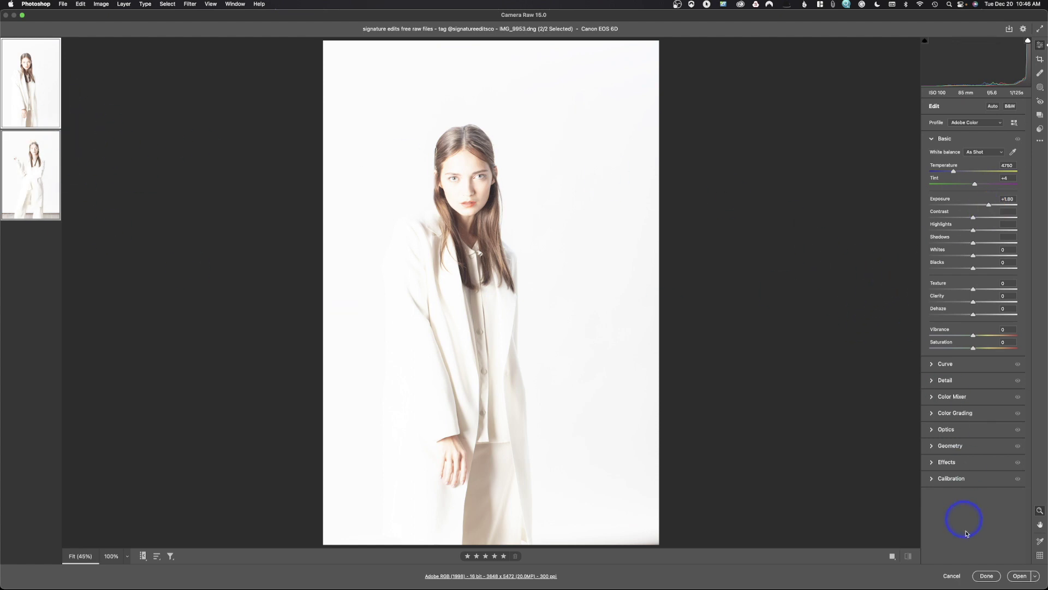
pyautogui.click(954, 575)
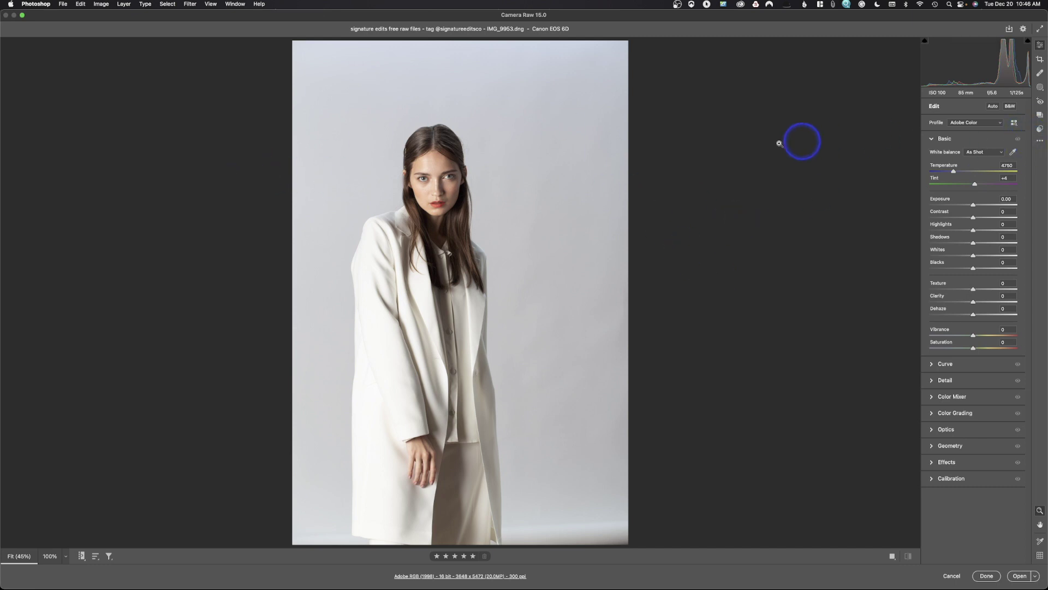
# Convert IMG_9953 to black and white, raise its Shadows to +15, and open the result.
pyautogui.click(1009, 106)
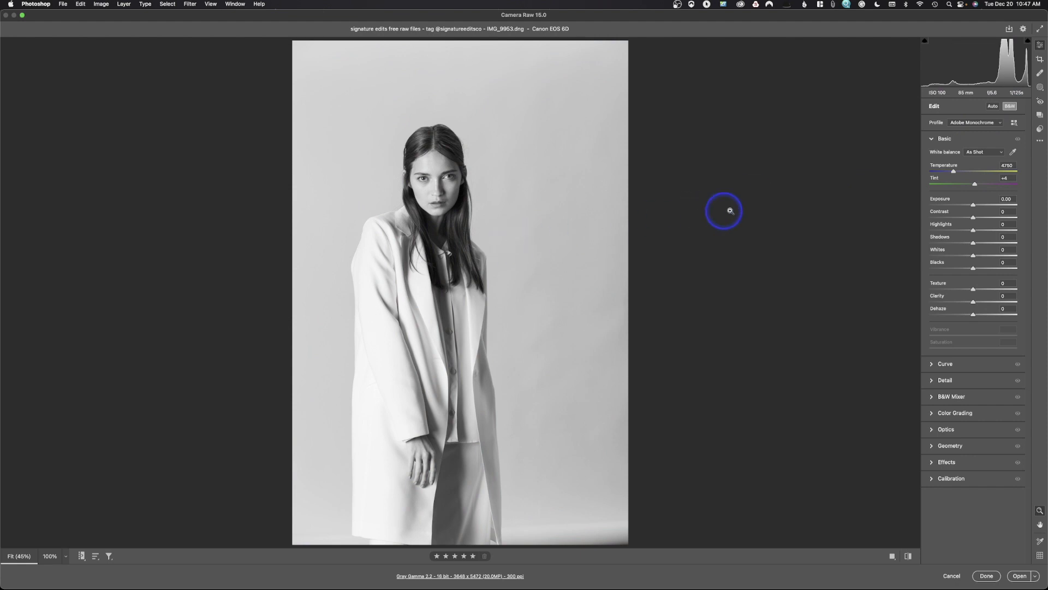
pyautogui.moveTo(977, 243); pyautogui.dragTo(980, 243)
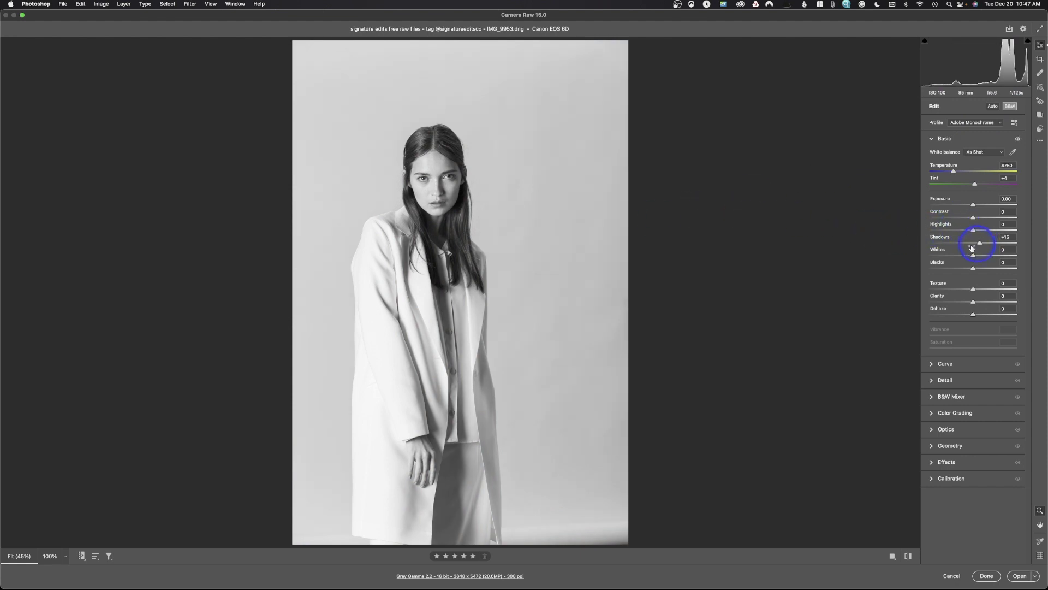
pyautogui.click(1019, 577)
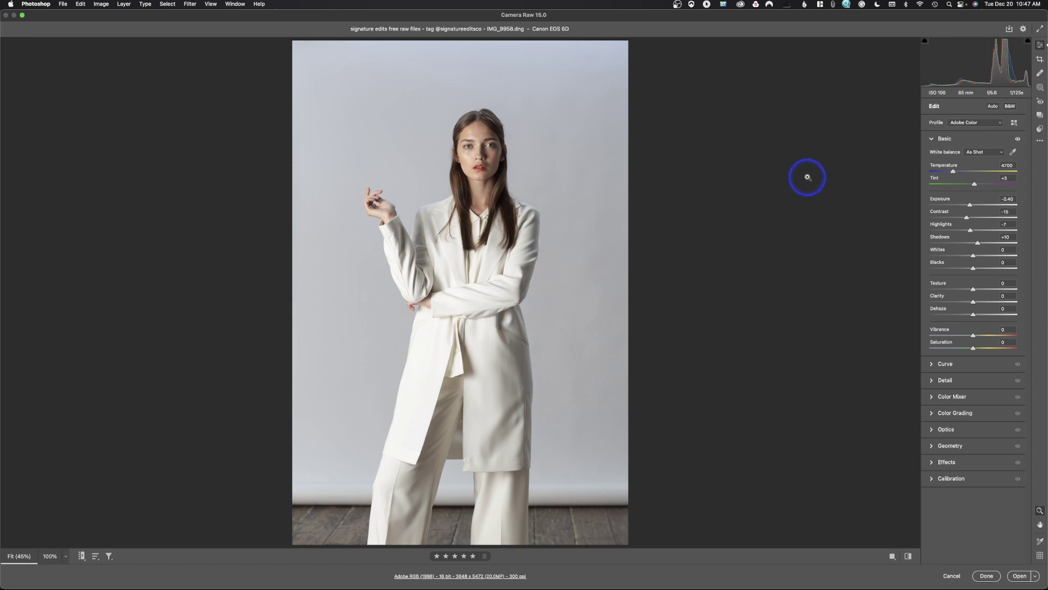
# Apply the previous photo's settings to IMG_9958, and reset the photo to its default settings.
pyautogui.click(1038, 142)
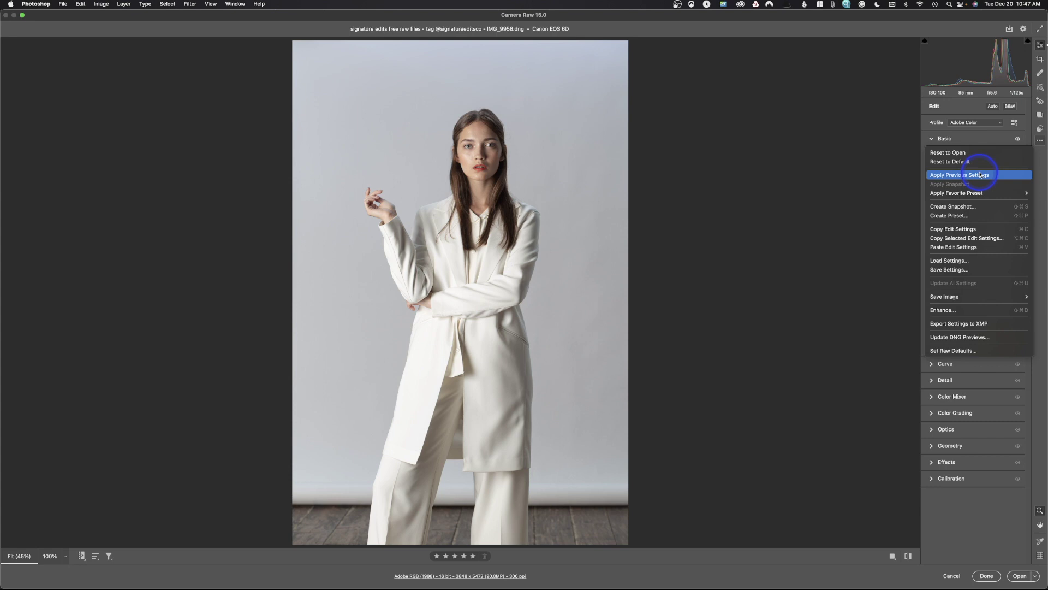
pyautogui.click(980, 175)
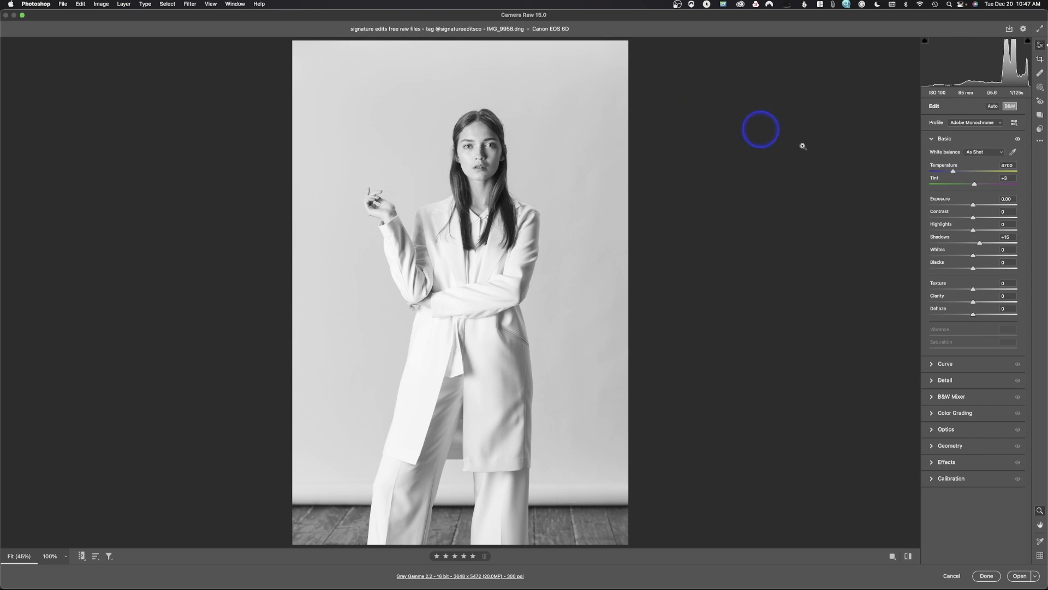
pyautogui.click(1040, 142)
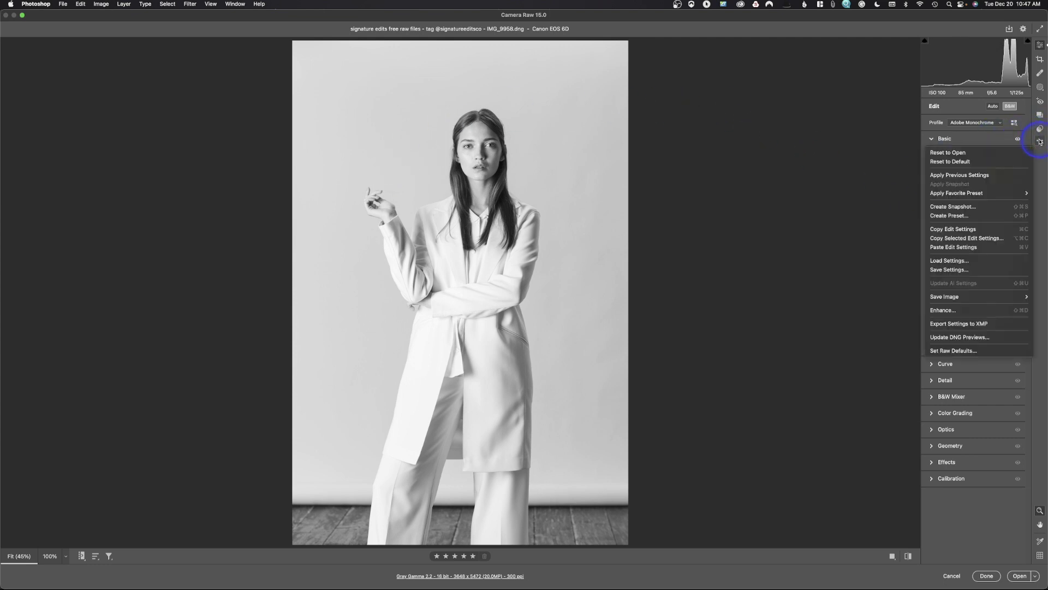
pyautogui.click(1005, 161)
# Enhance IMG_9958 with Super Resolution to produce a new DNG.
pyautogui.click(1040, 141)
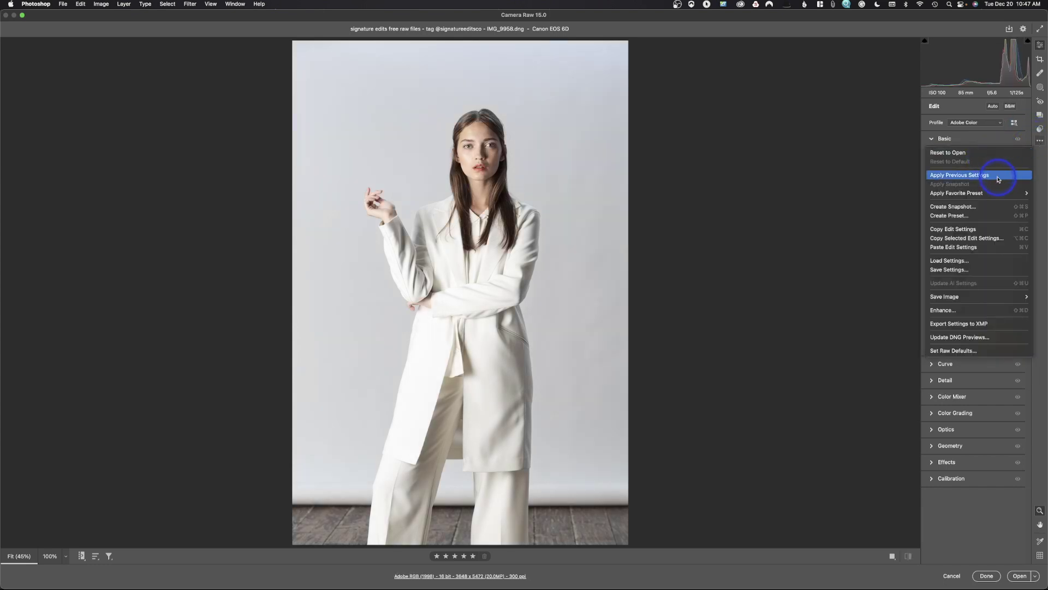
pyautogui.moveTo(985, 193)
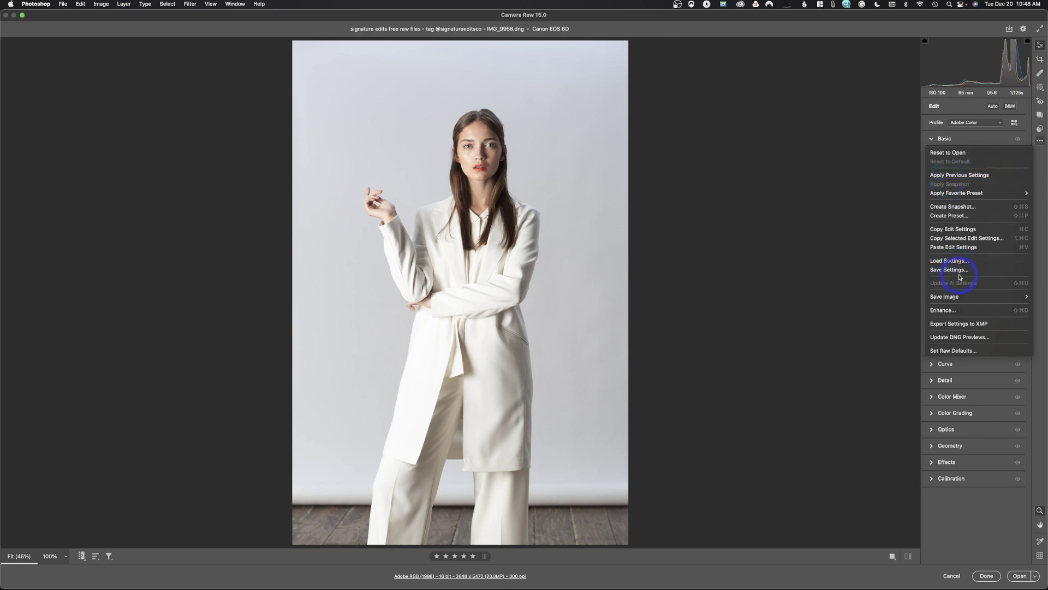
pyautogui.moveTo(959, 297)
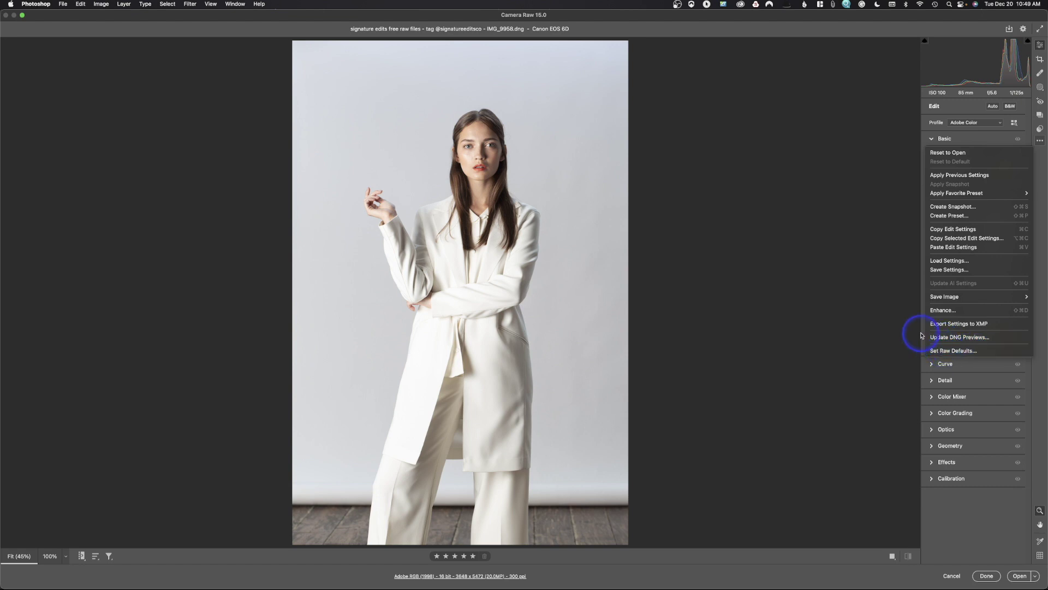
pyautogui.click(946, 311)
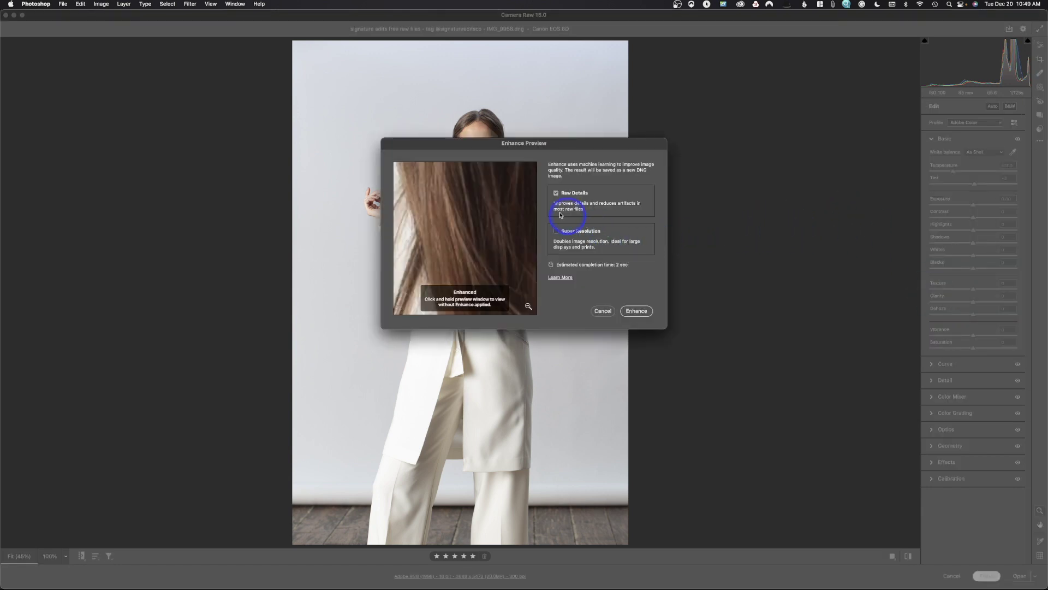
pyautogui.click(556, 231)
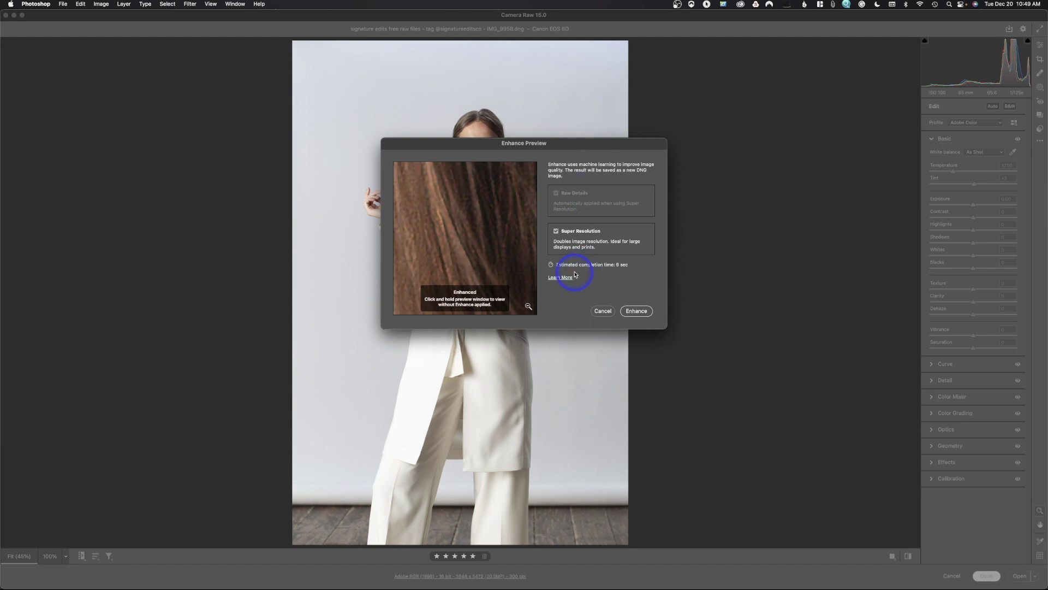
pyautogui.click(636, 311)
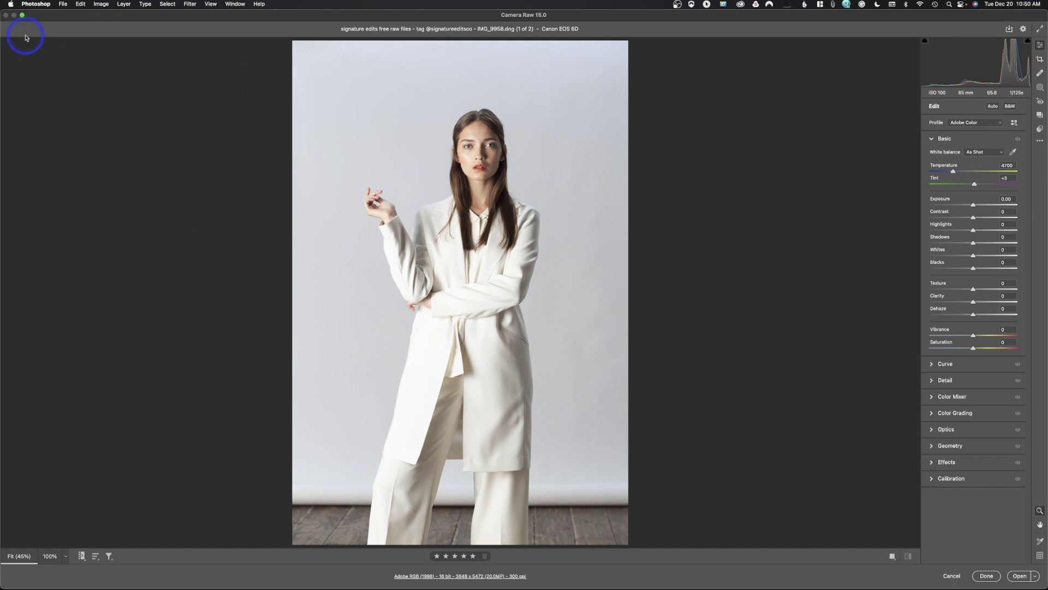
# Show the filmstrip and compare the pixel dimensions of the original and the enhanced version of IMG_9958.
pyautogui.click(83, 557)
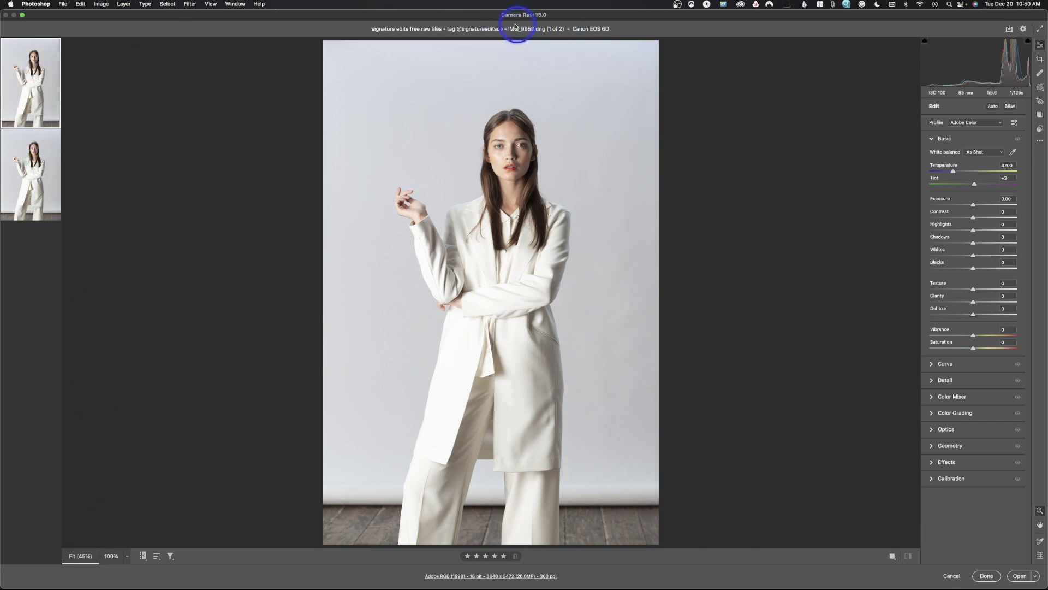
pyautogui.click(34, 172)
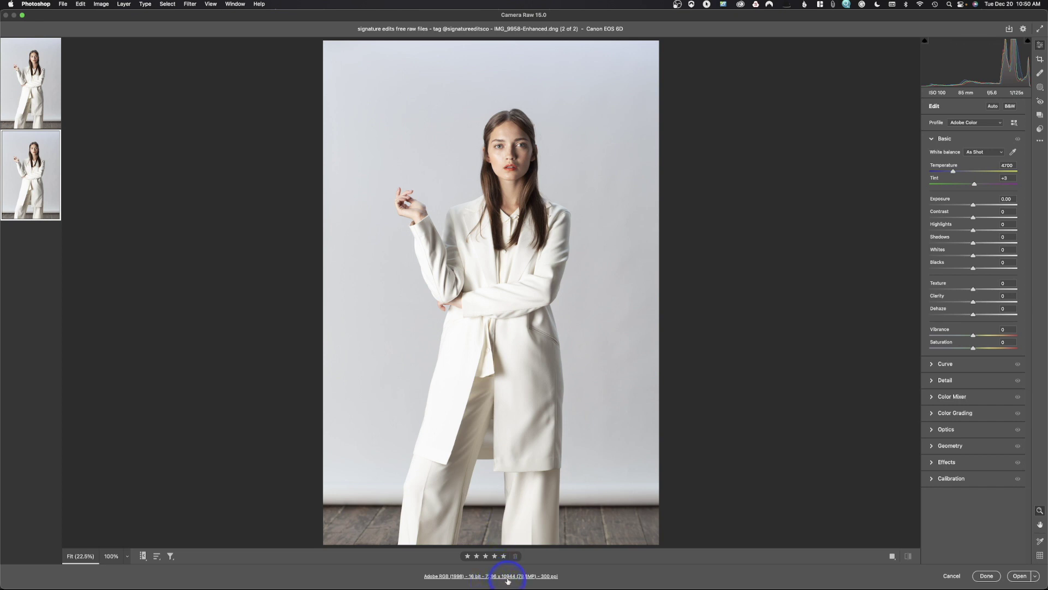
pyautogui.click(54, 107)
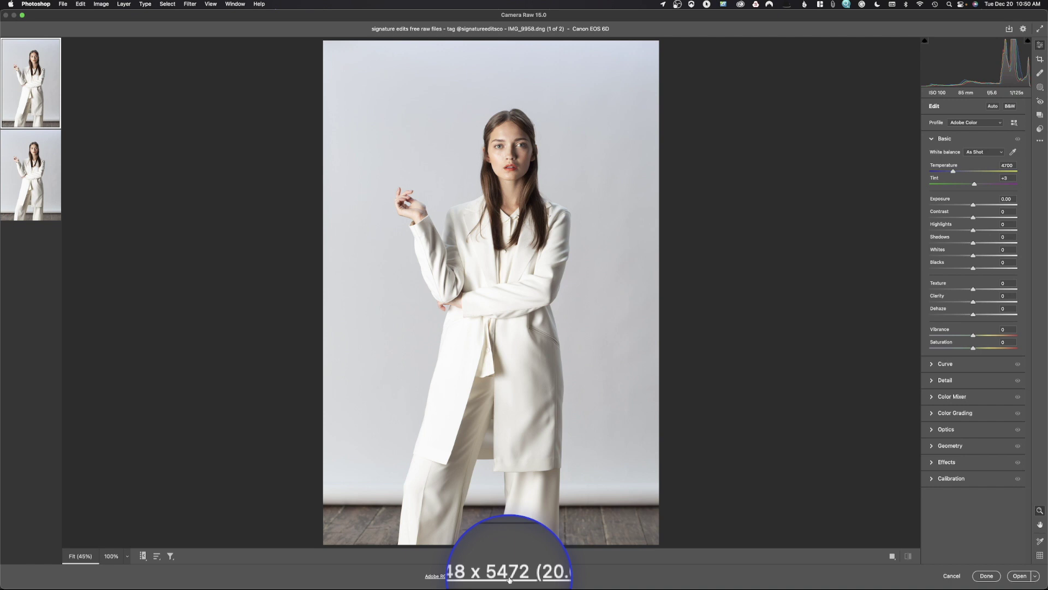
pyautogui.click(28, 185)
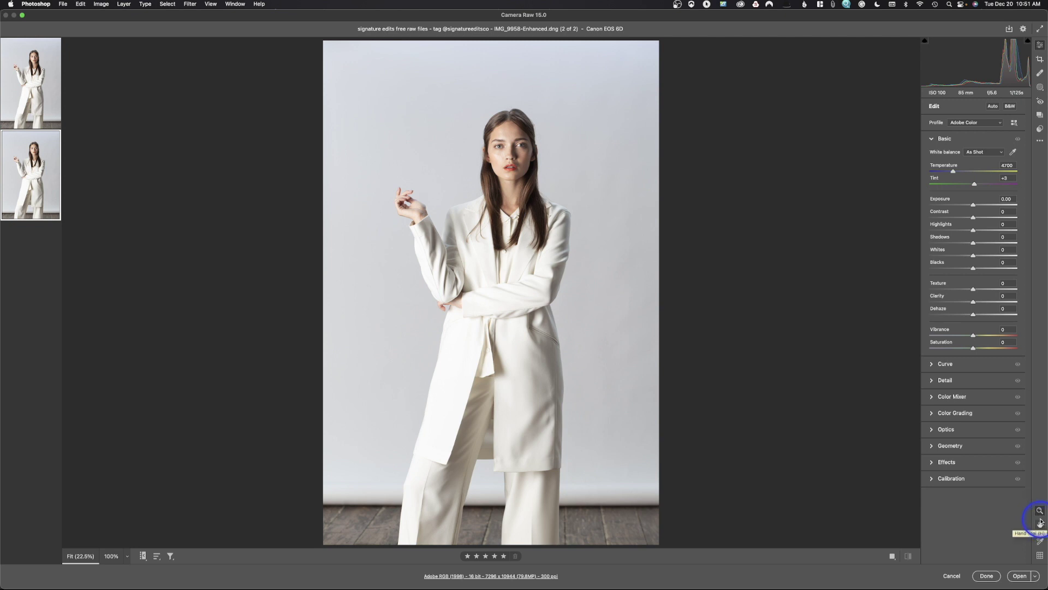
# Zoom in and pan around the enhanced photo, and turn the grid overlay on and off again.
pyautogui.press('super+equal')
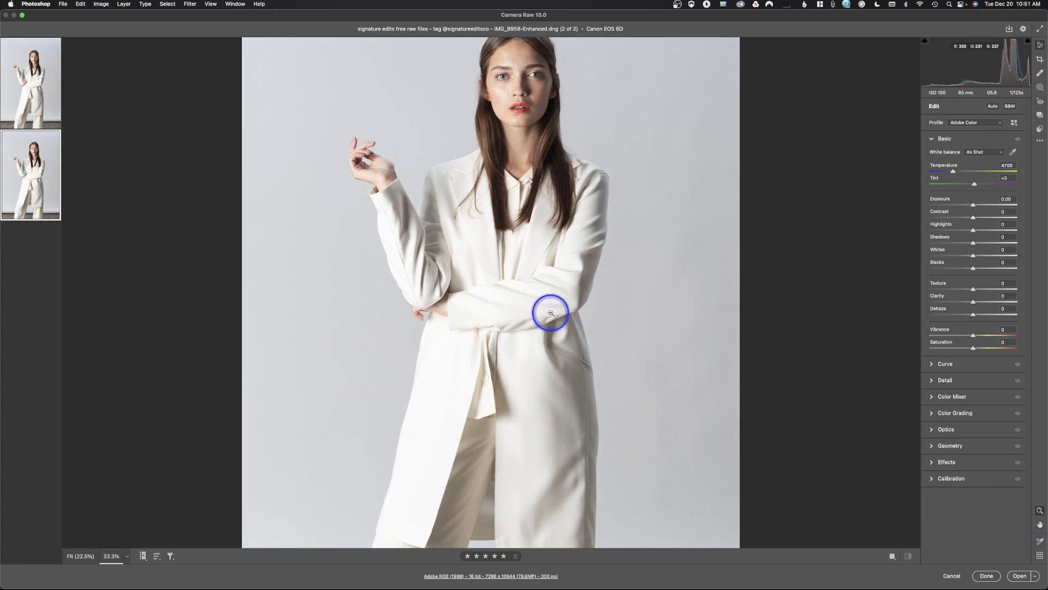
pyautogui.click(1039, 524)
pyautogui.moveTo(516, 333); pyautogui.dragTo(500, 284)
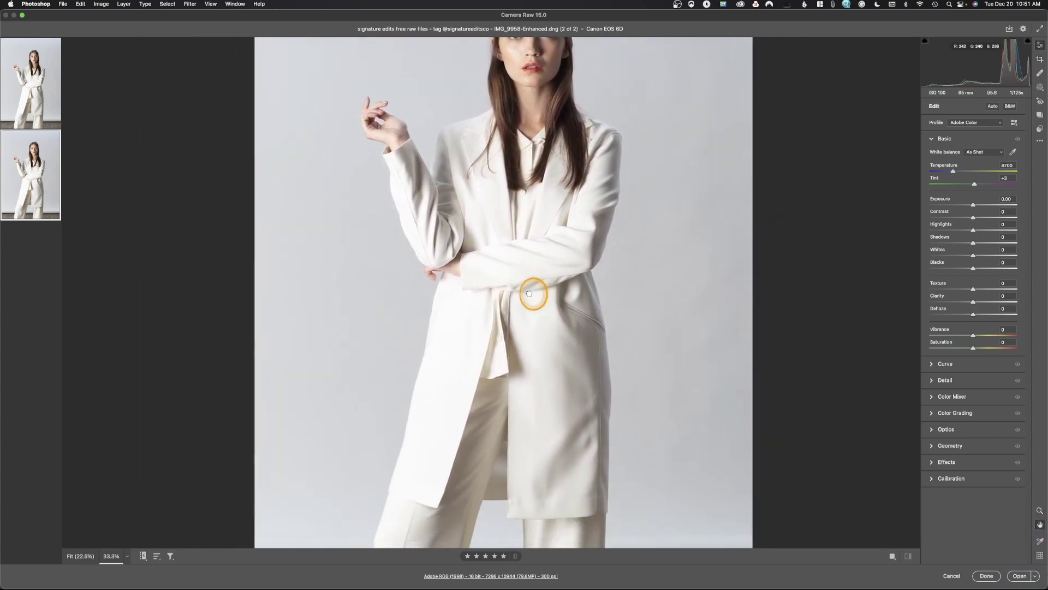
pyautogui.click(1040, 525)
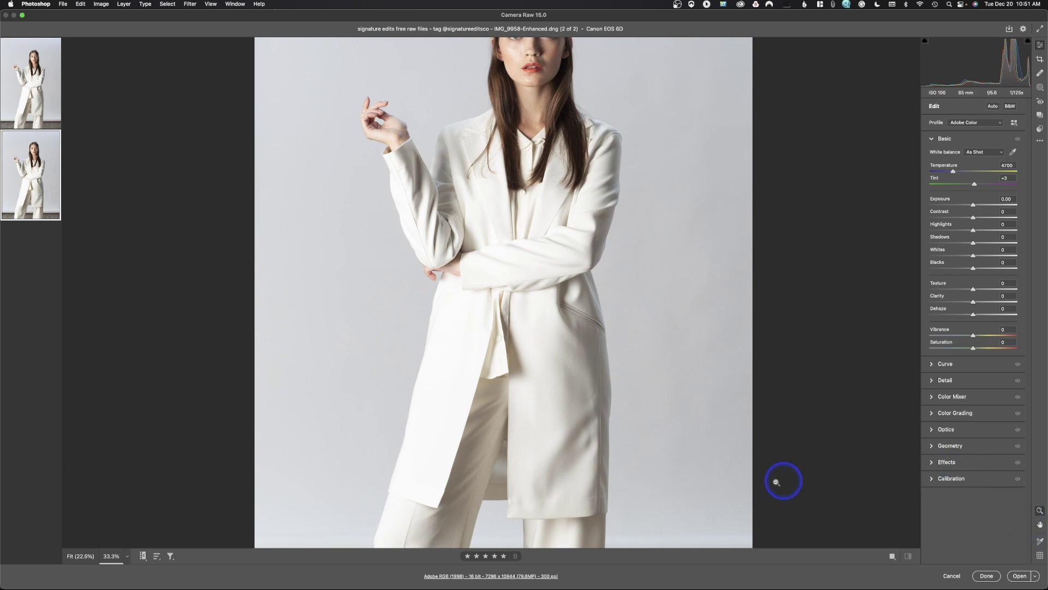
pyautogui.moveTo(593, 395); pyautogui.dragTo(562, 399)
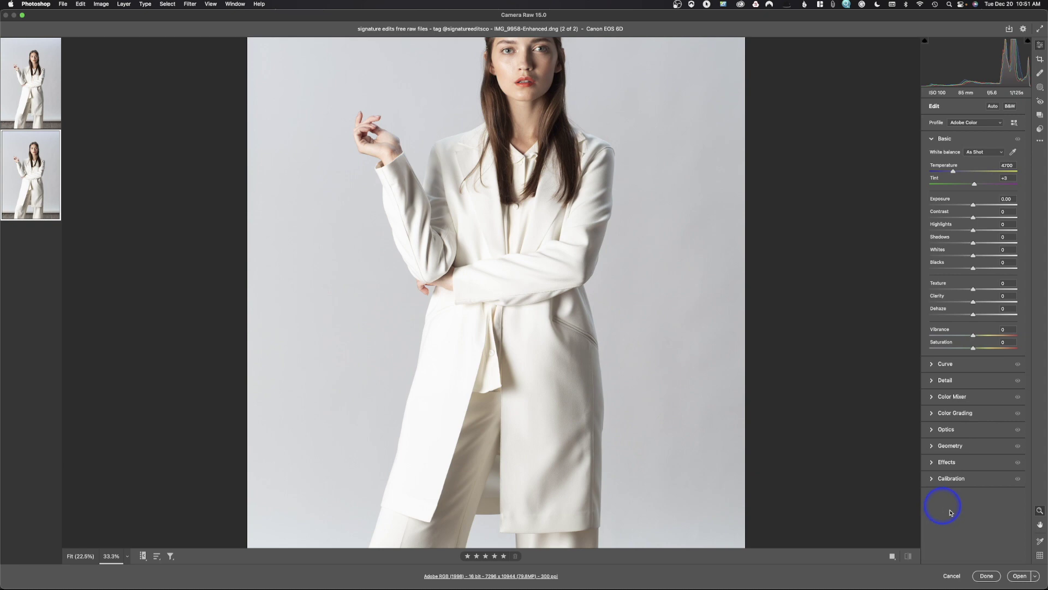
pyautogui.click(1040, 556)
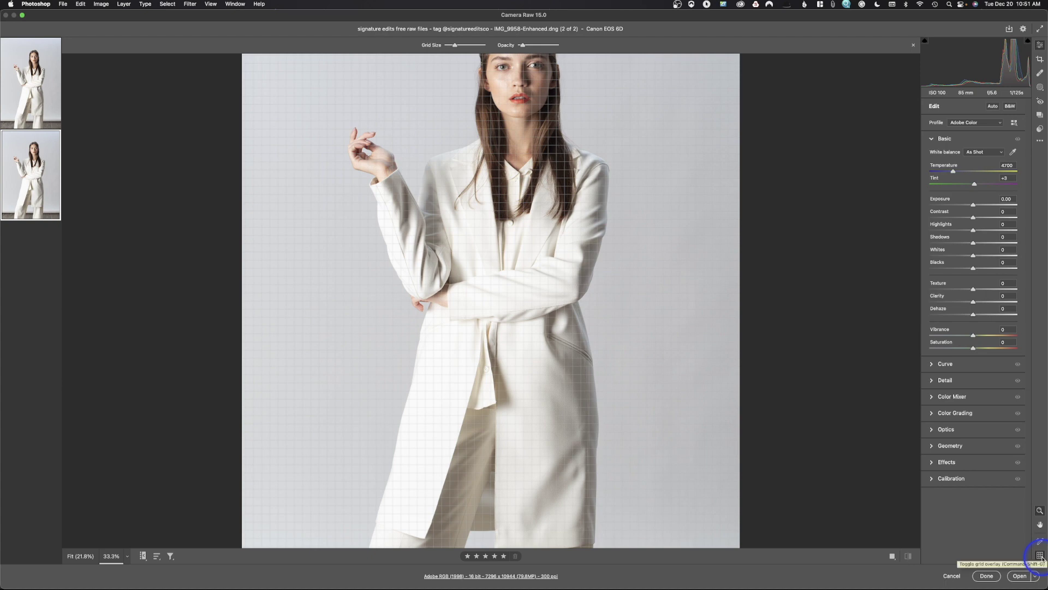
pyautogui.click(1041, 557)
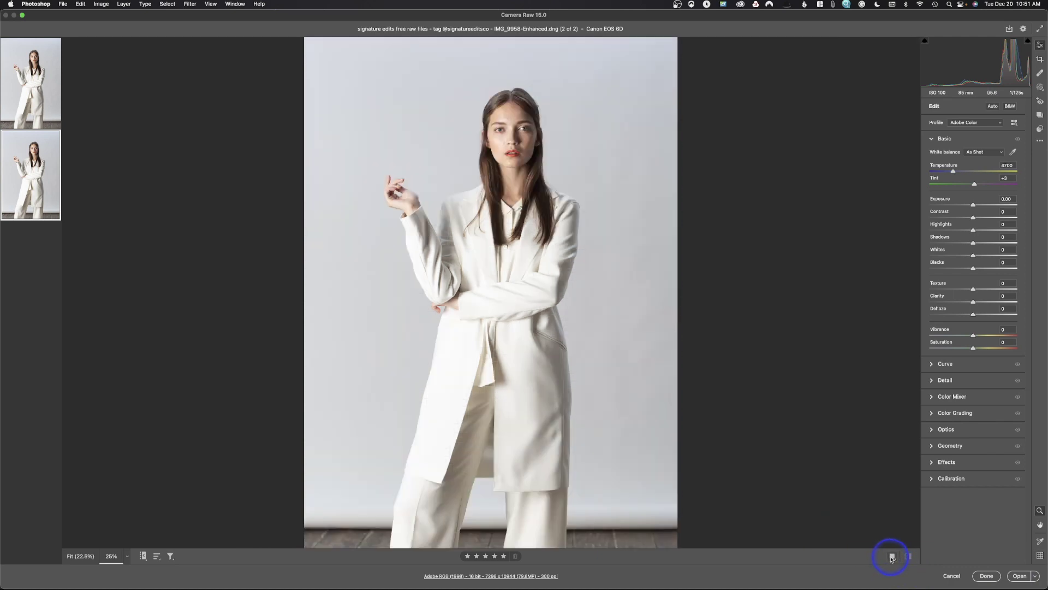
# Try an exposure of +1.90 on the enhanced photo and compare it through the before/after views and against the default settings.
pyautogui.click(892, 556)
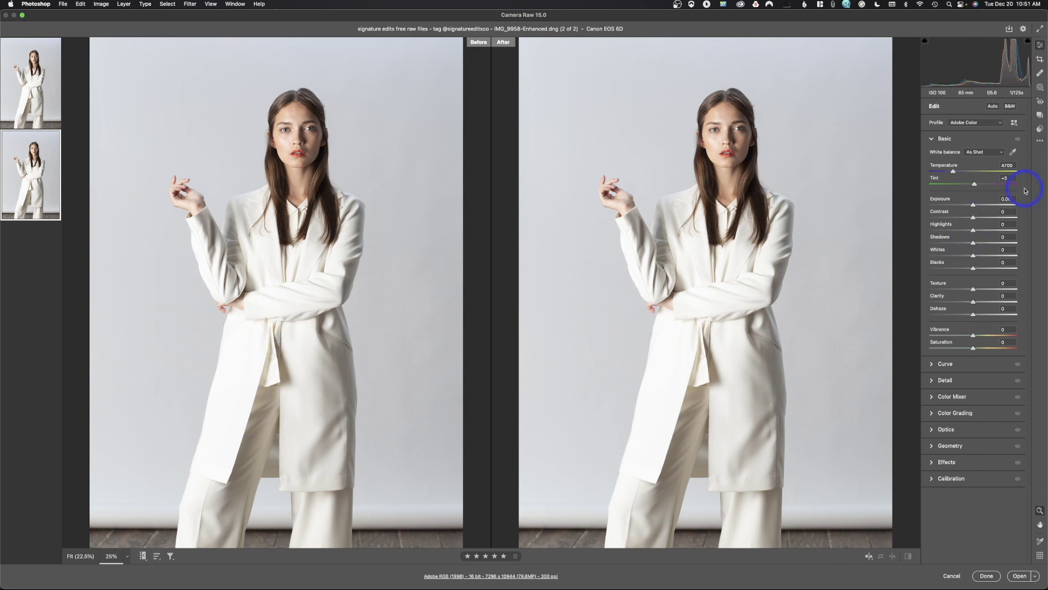
pyautogui.click(991, 207)
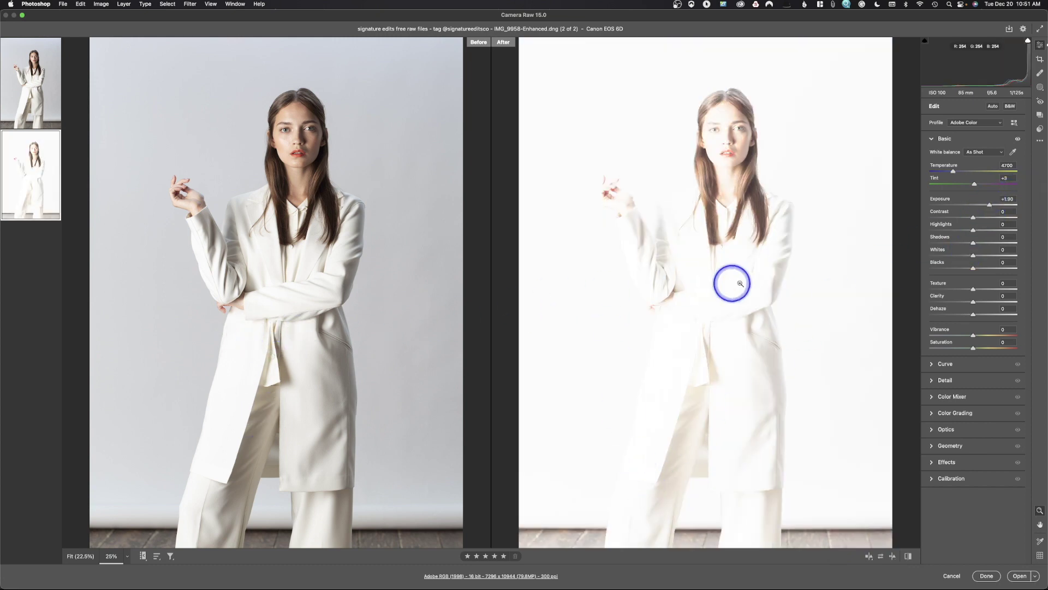
pyautogui.click(868, 556)
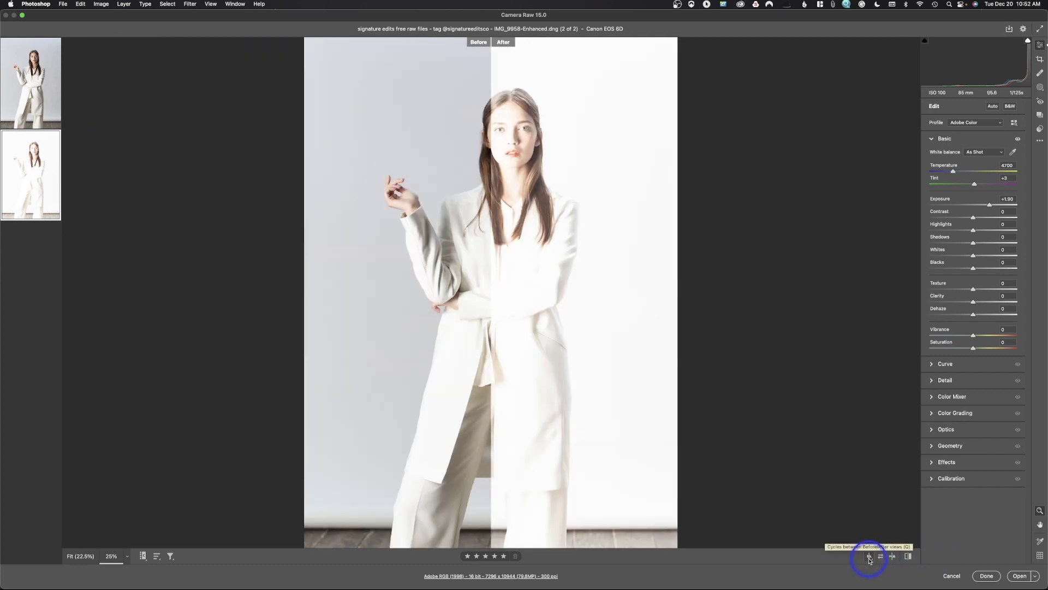
pyautogui.click(869, 556)
pyautogui.click(870, 556)
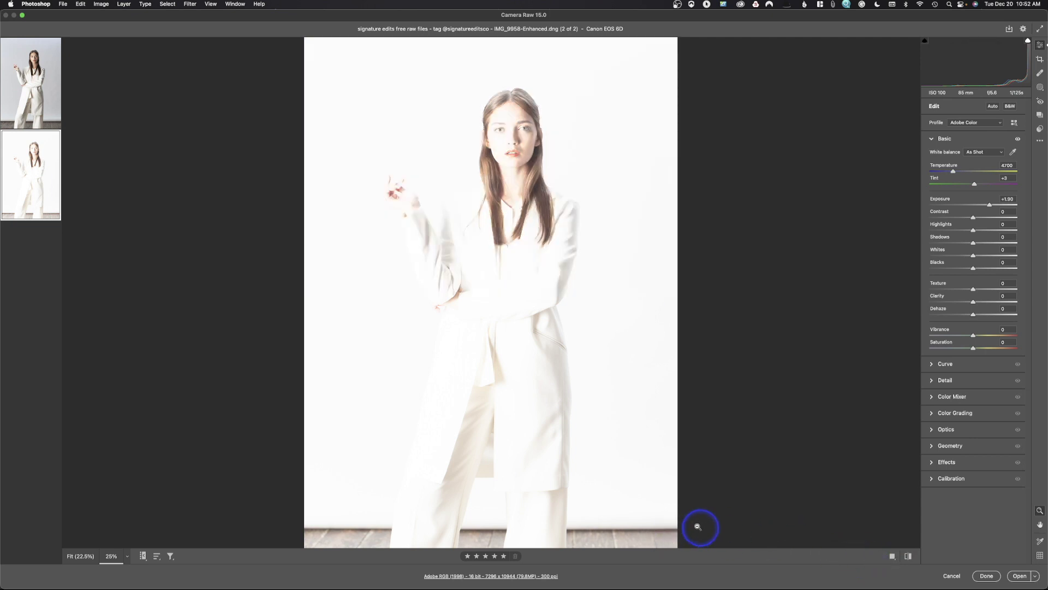
pyautogui.click(908, 556)
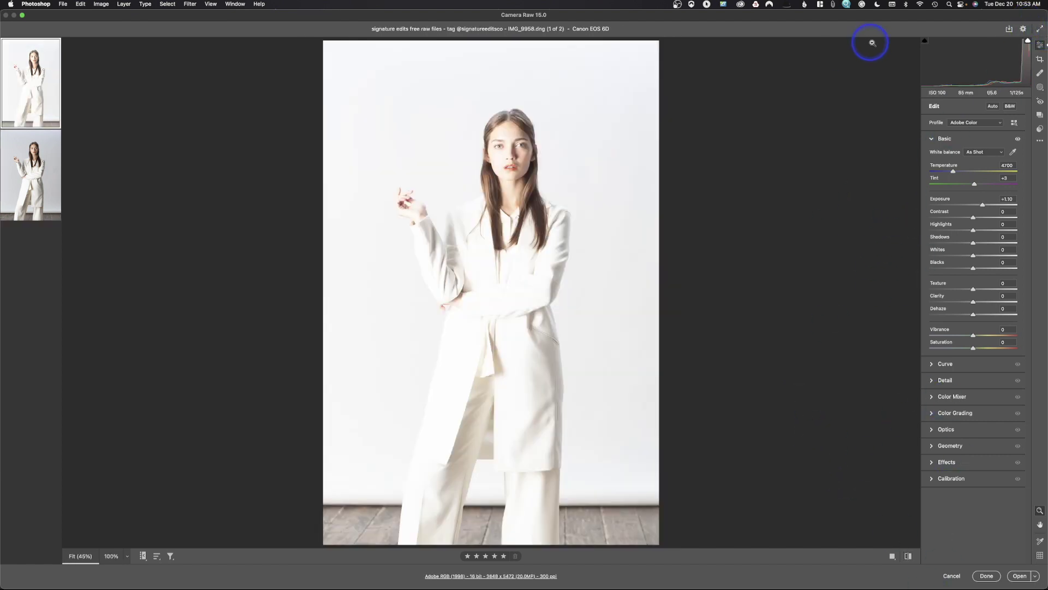
# Switch the Camera Raw window to full screen and back to its normal size.
pyautogui.click(1039, 32)
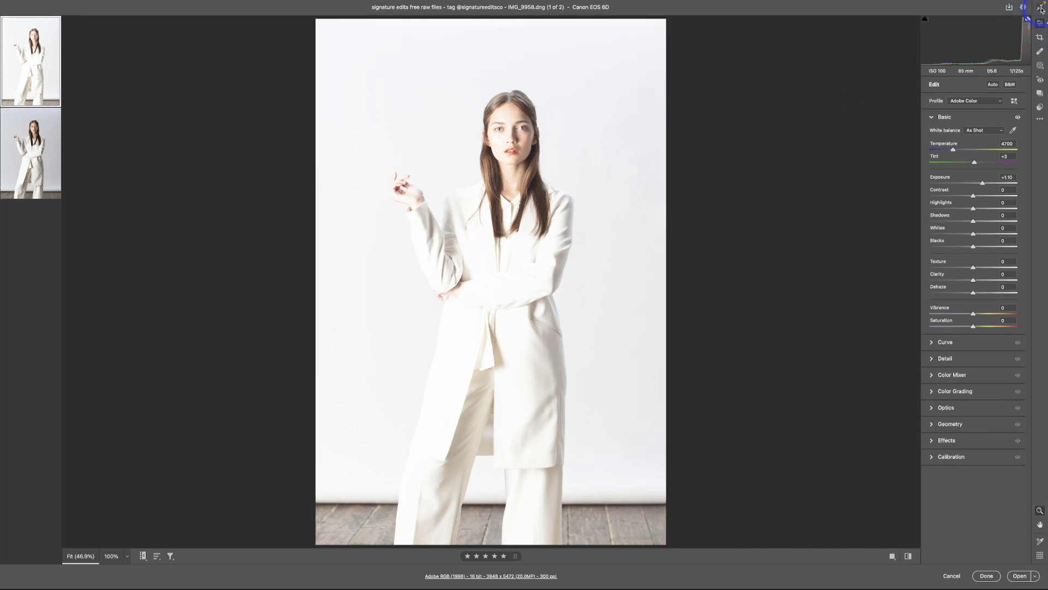
pyautogui.click(1041, 9)
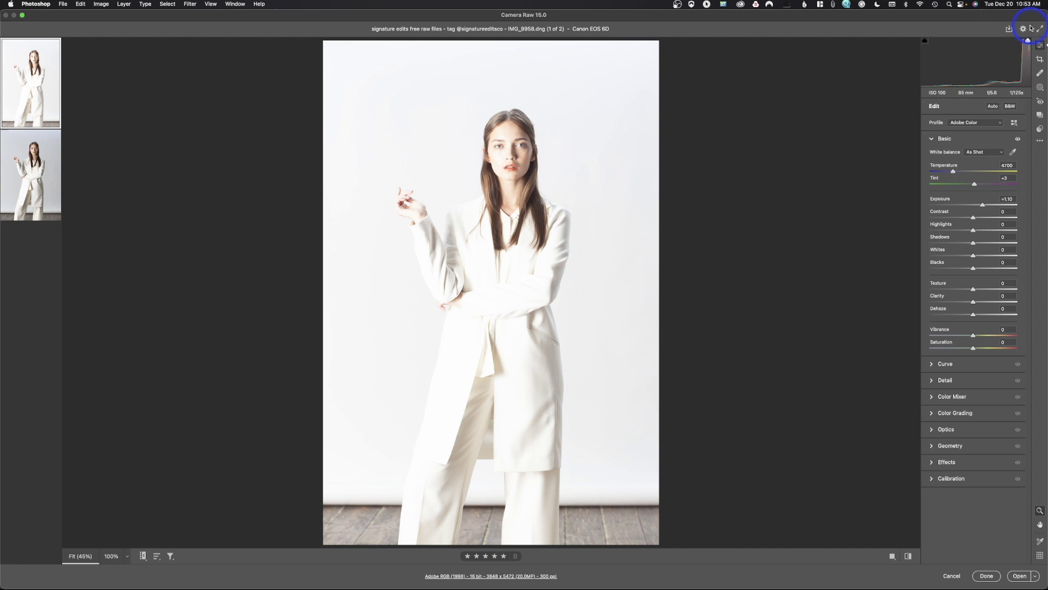